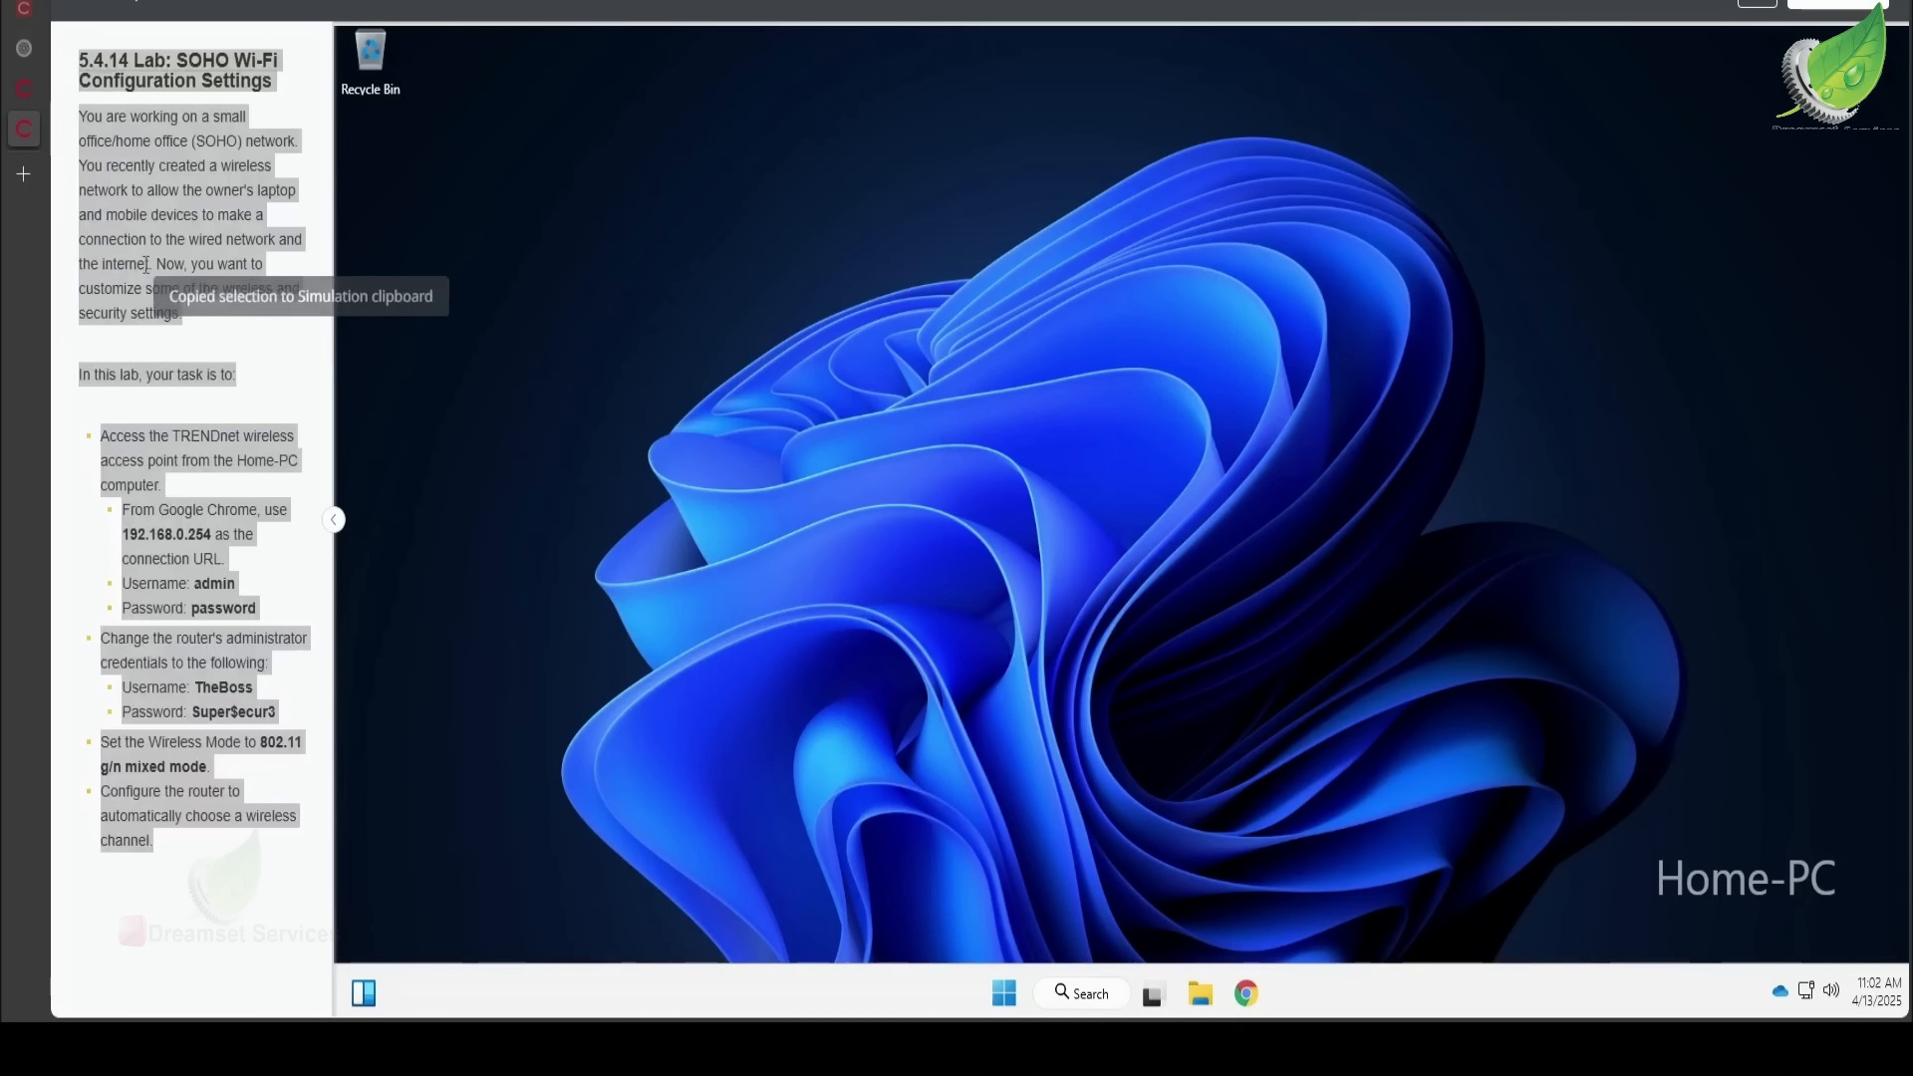
- Clear the instruction text selection and launch Google Chrome from the Home-PC taskbar
click(250, 431)
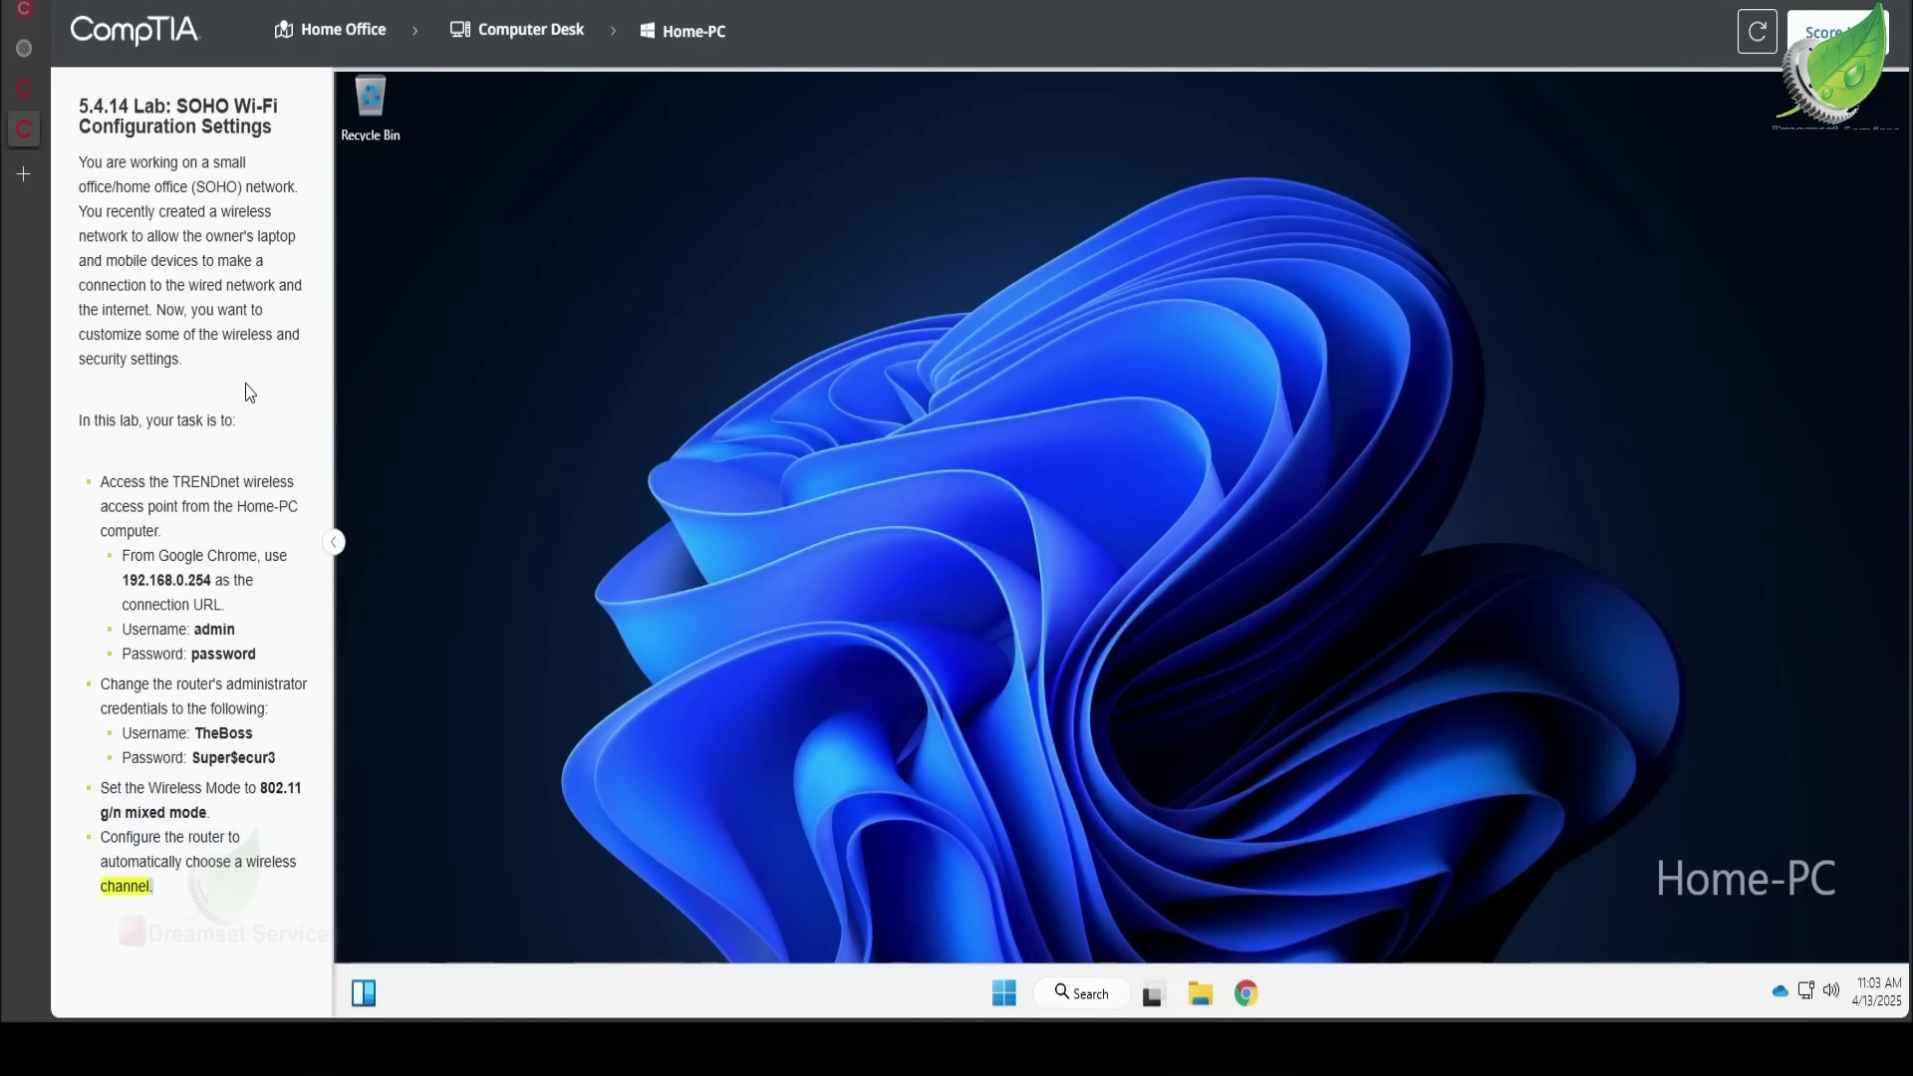
scroll(249, 392, down, 1)
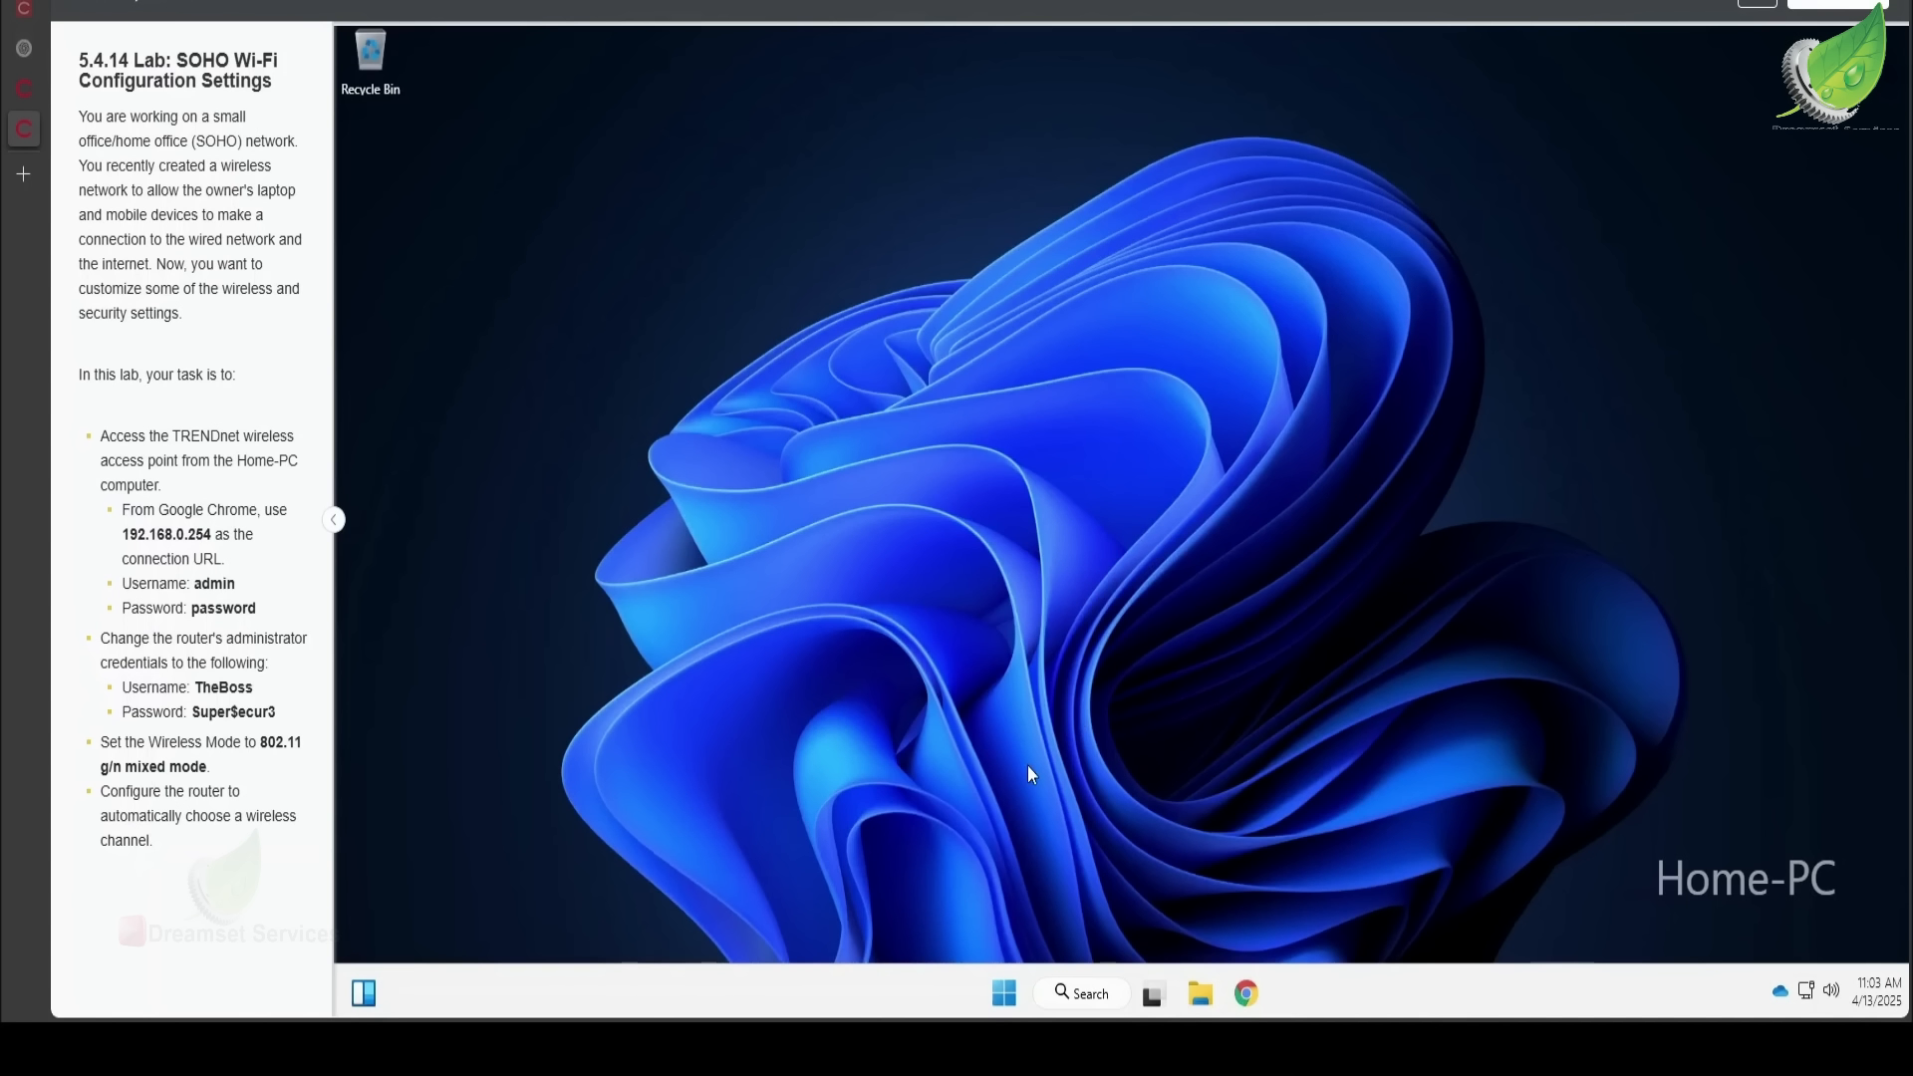
click(1241, 973)
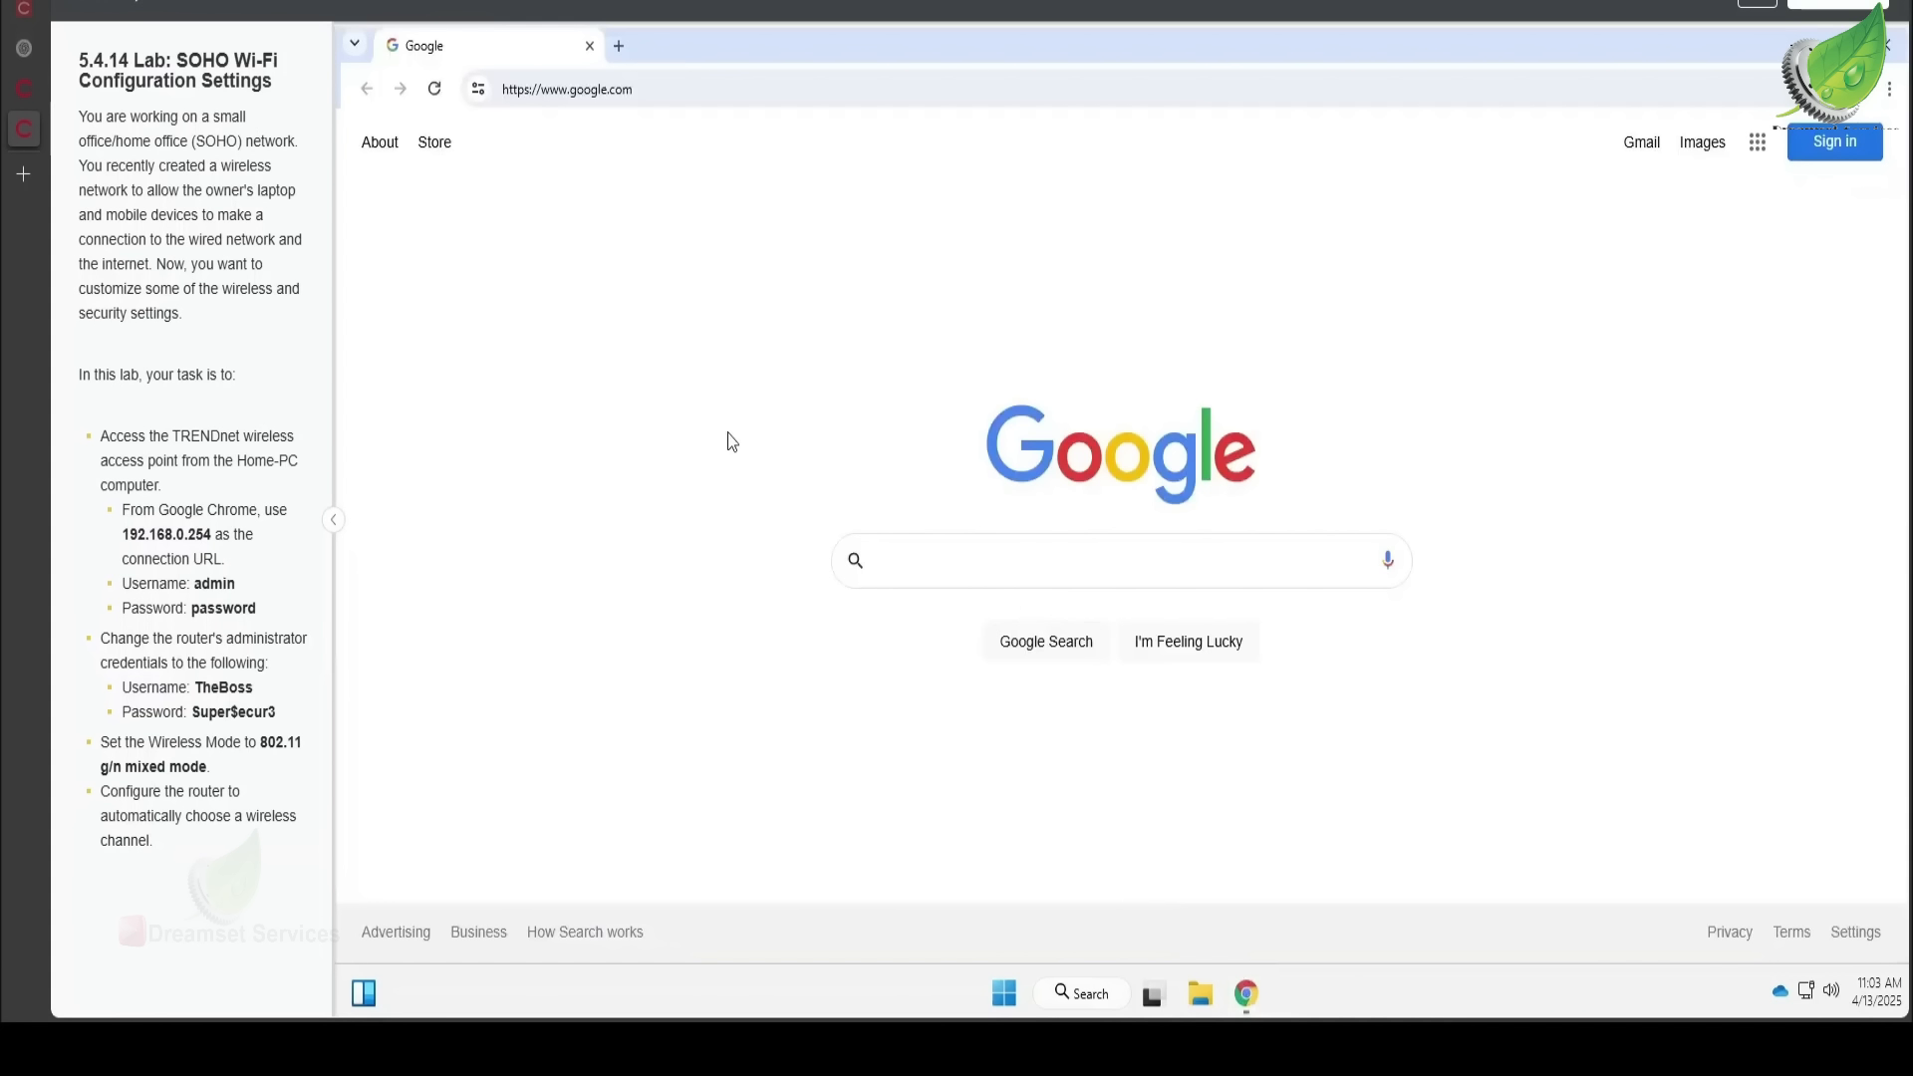
- Go back to the computer desk scene and inspect the PC tower's and router's details
click(536, 5)
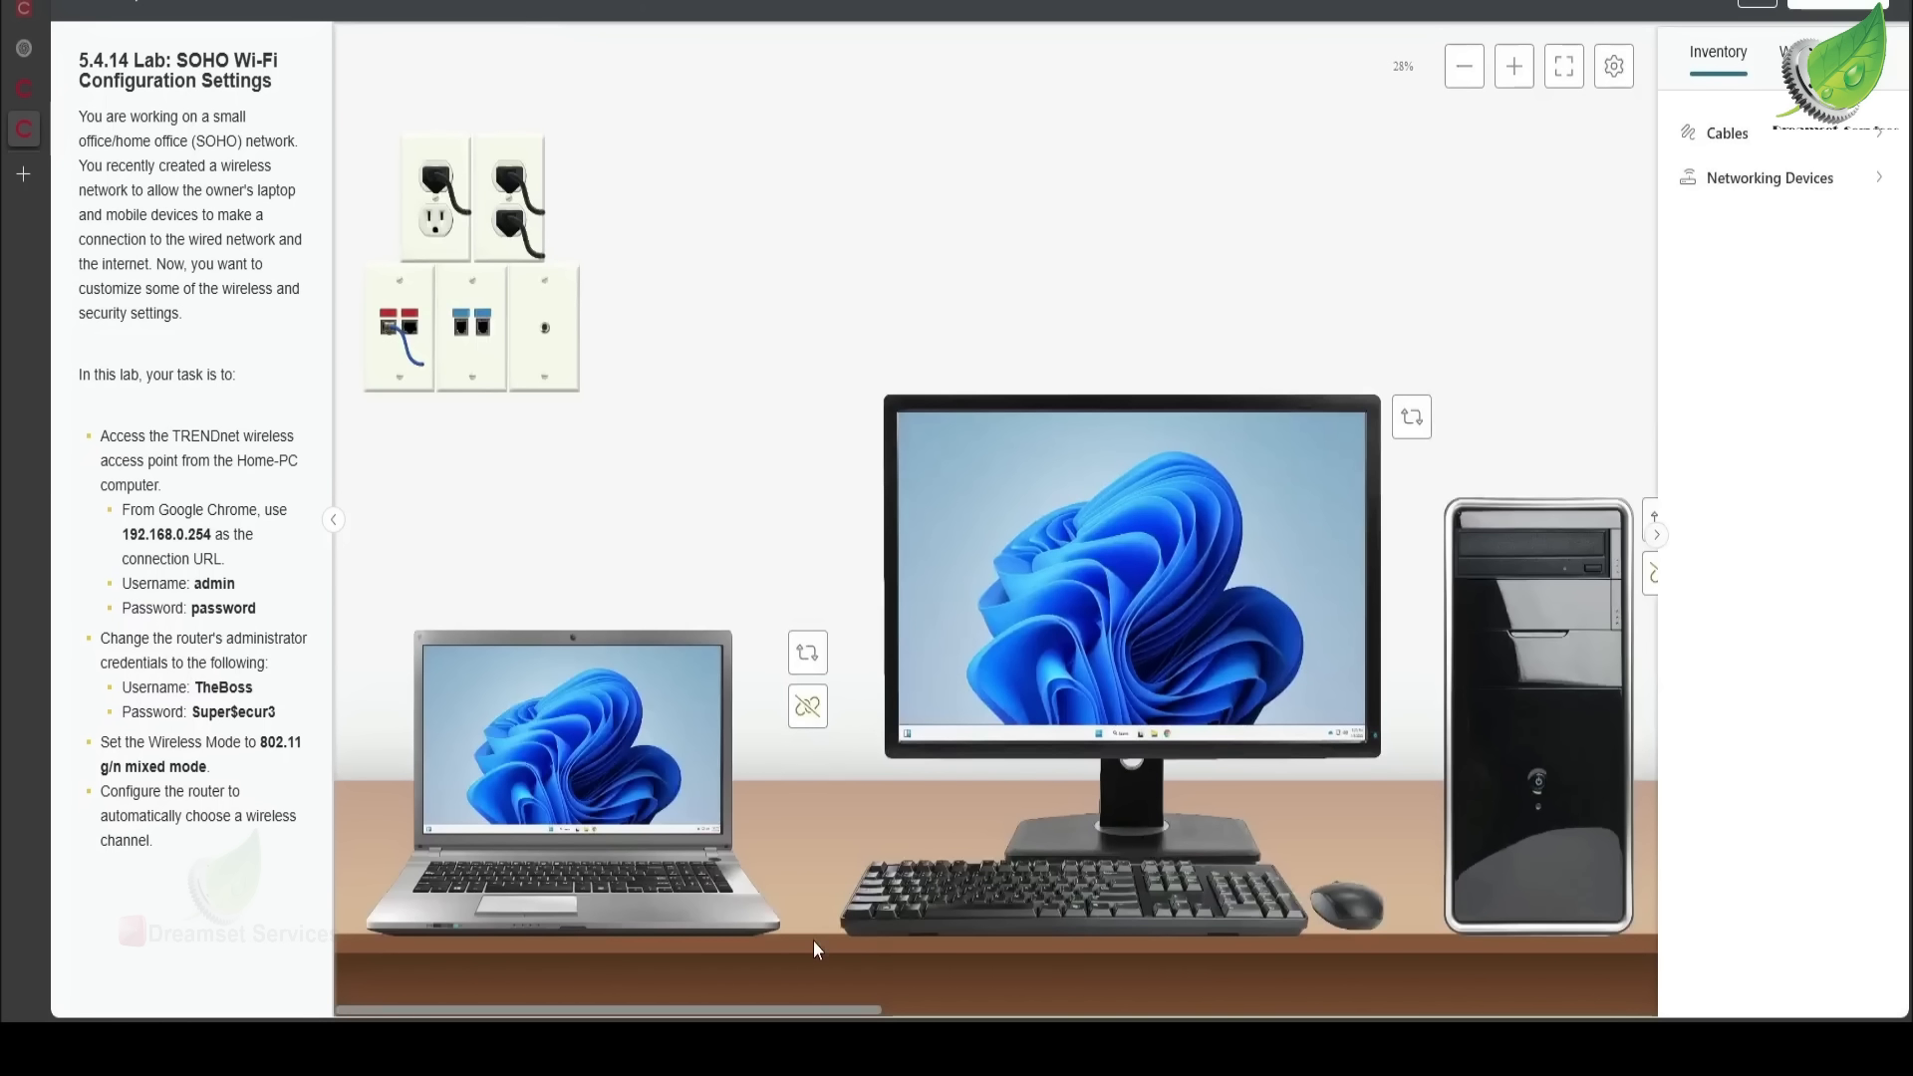
drag(800, 1017, 1201, 1017)
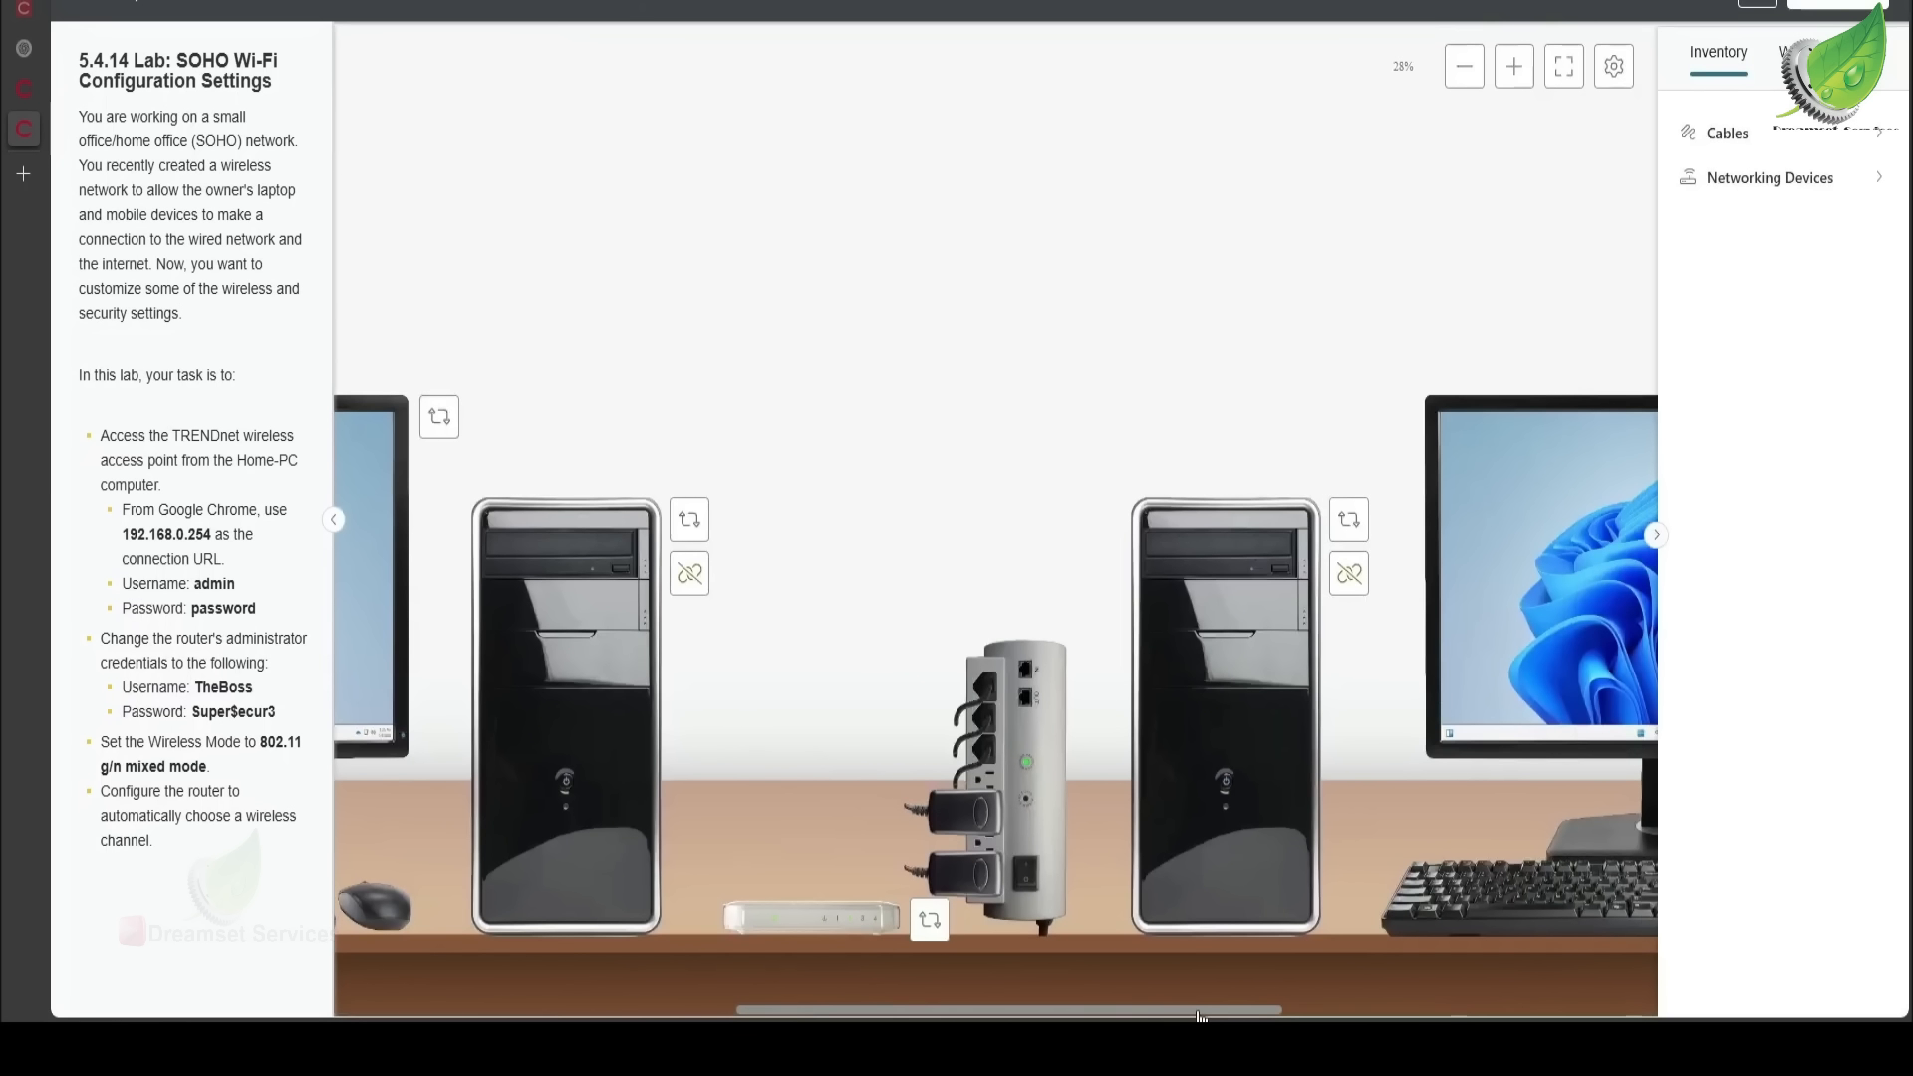
drag(1200, 1016, 999, 957)
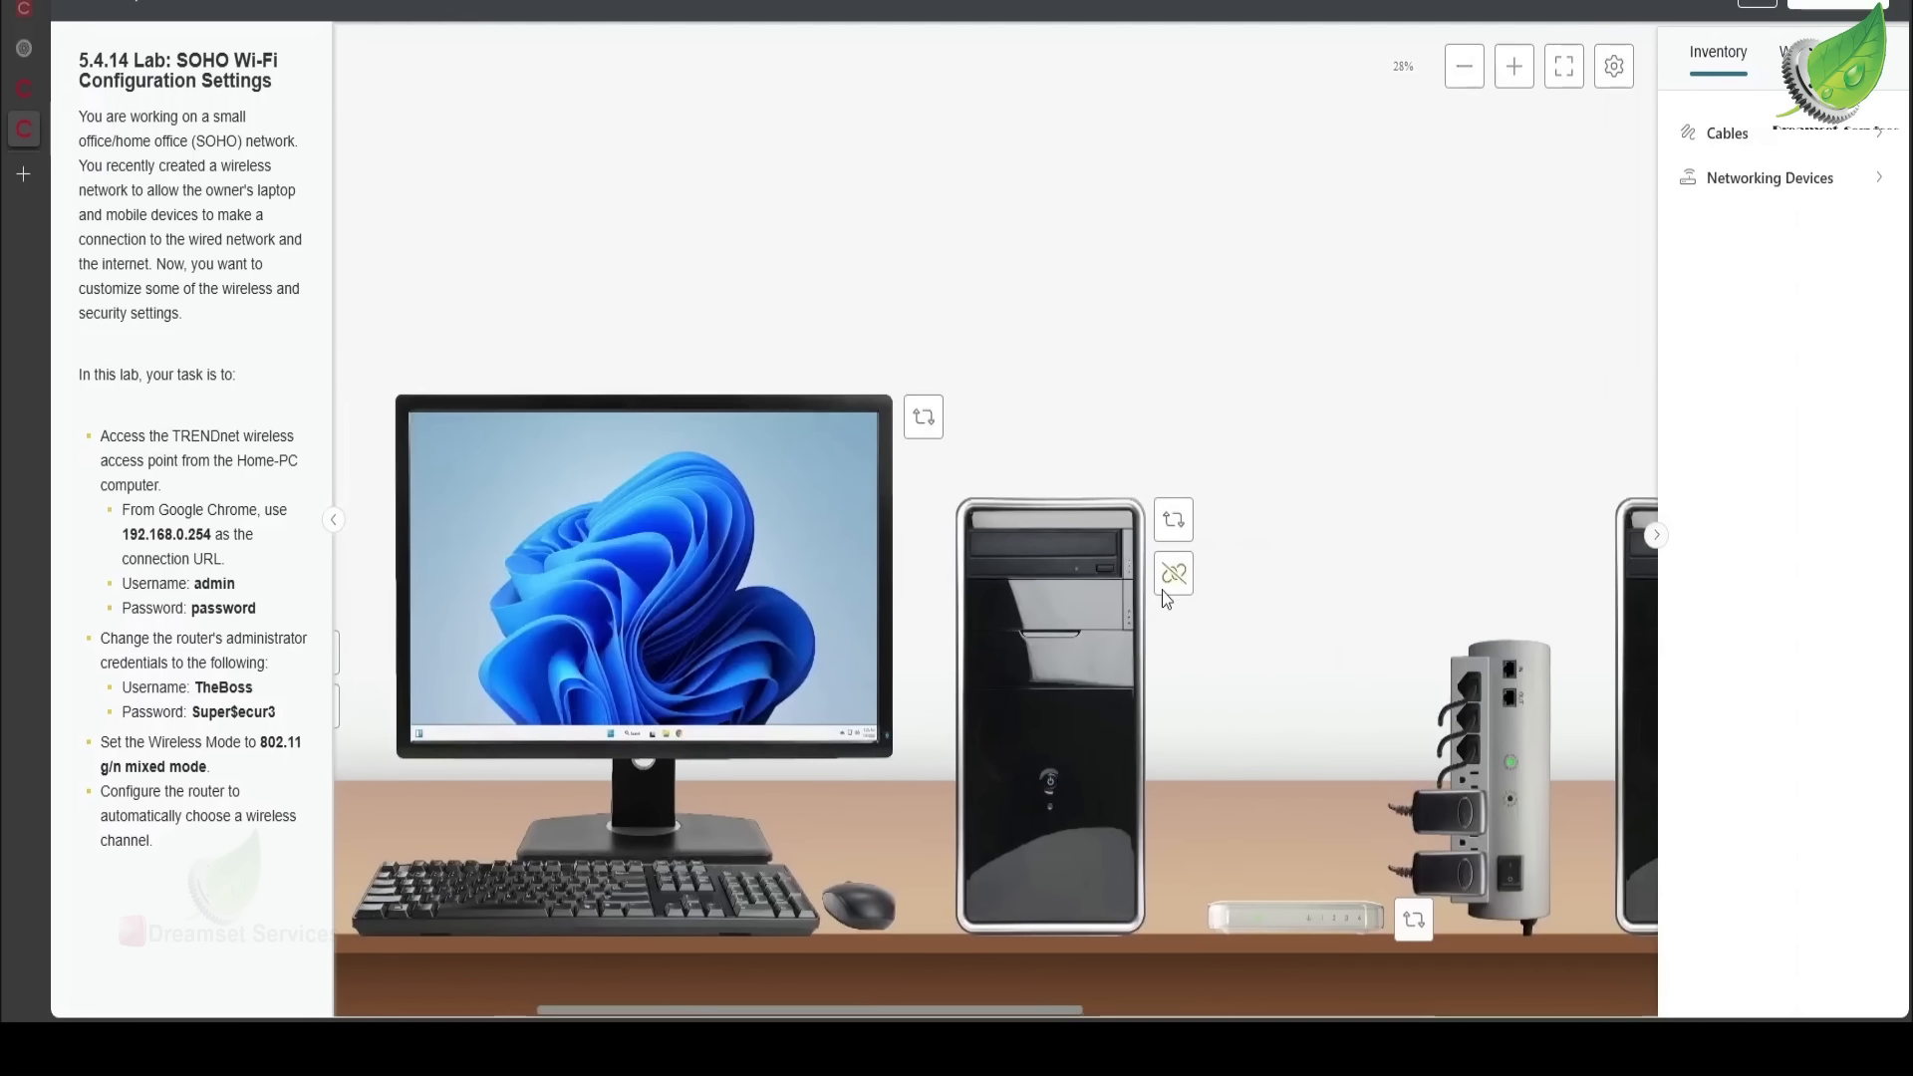
click(1180, 524)
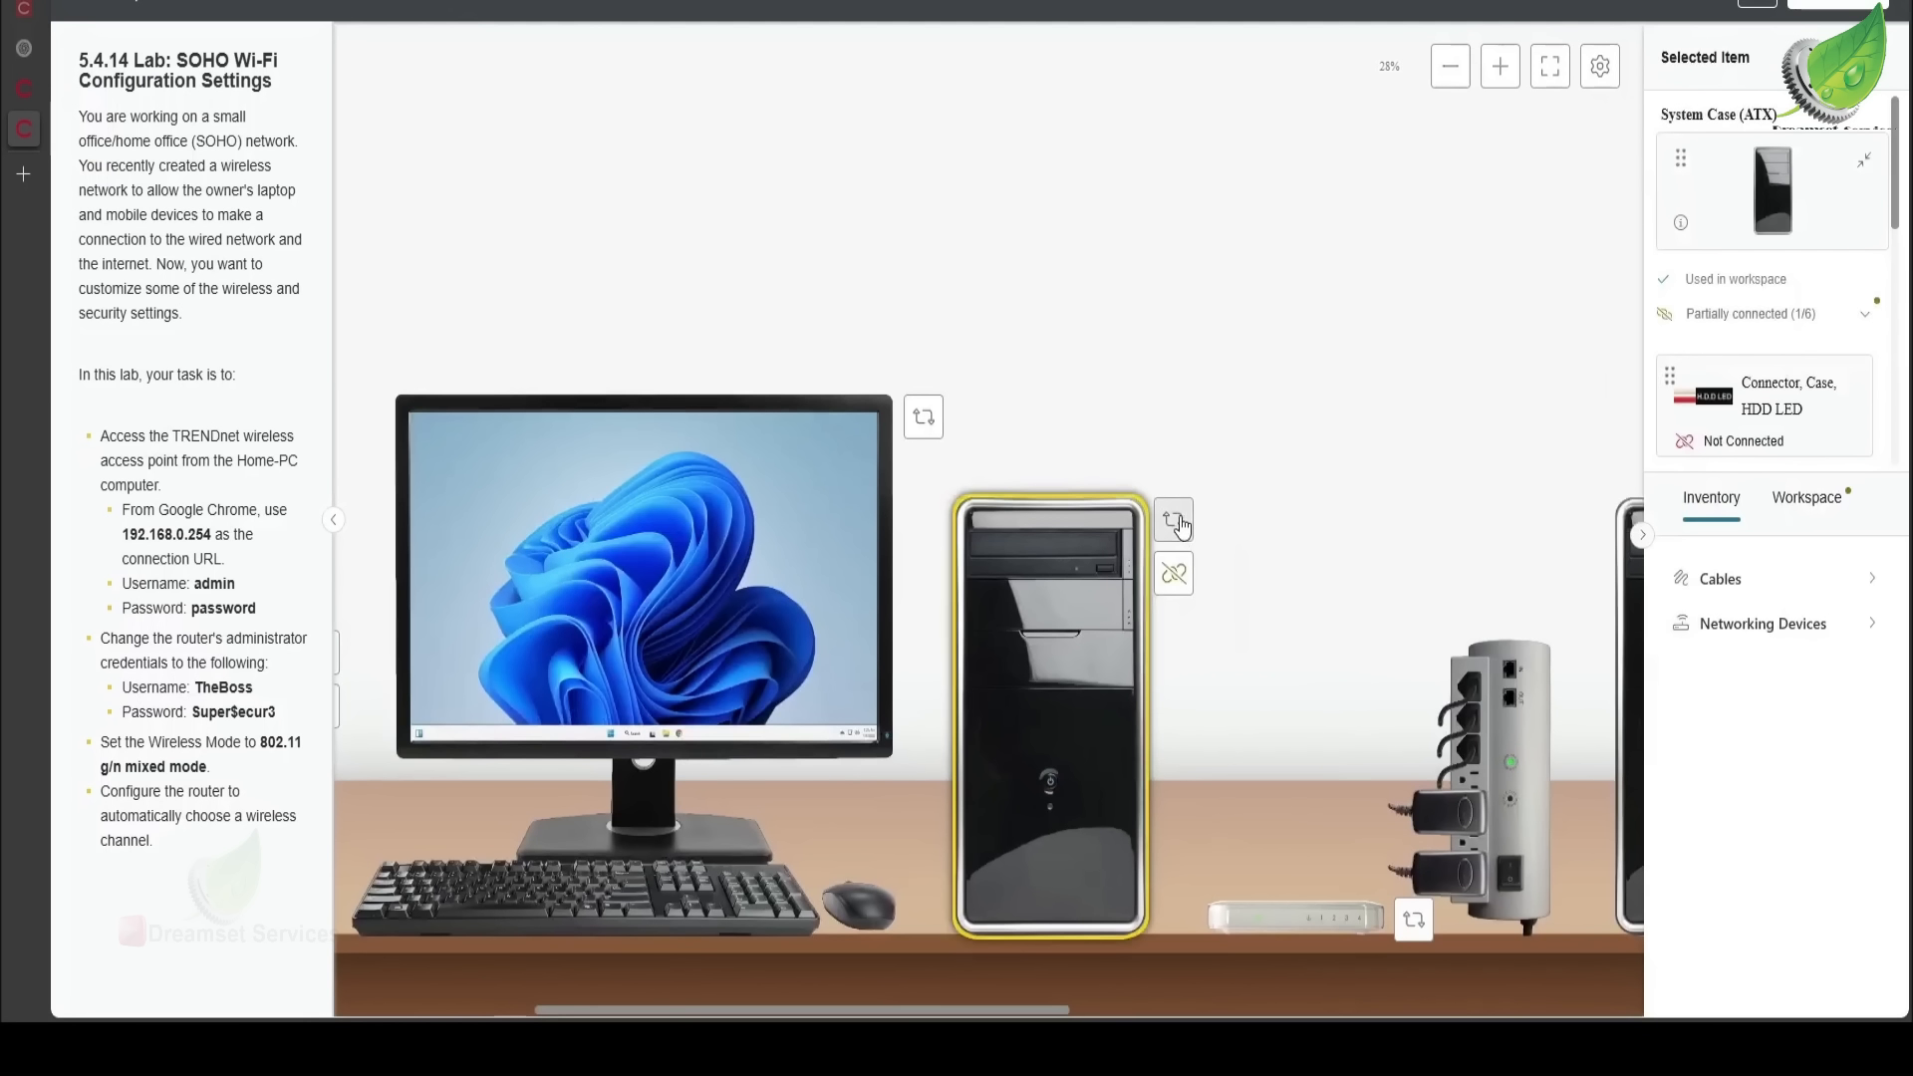
drag(964, 1015, 919, 959)
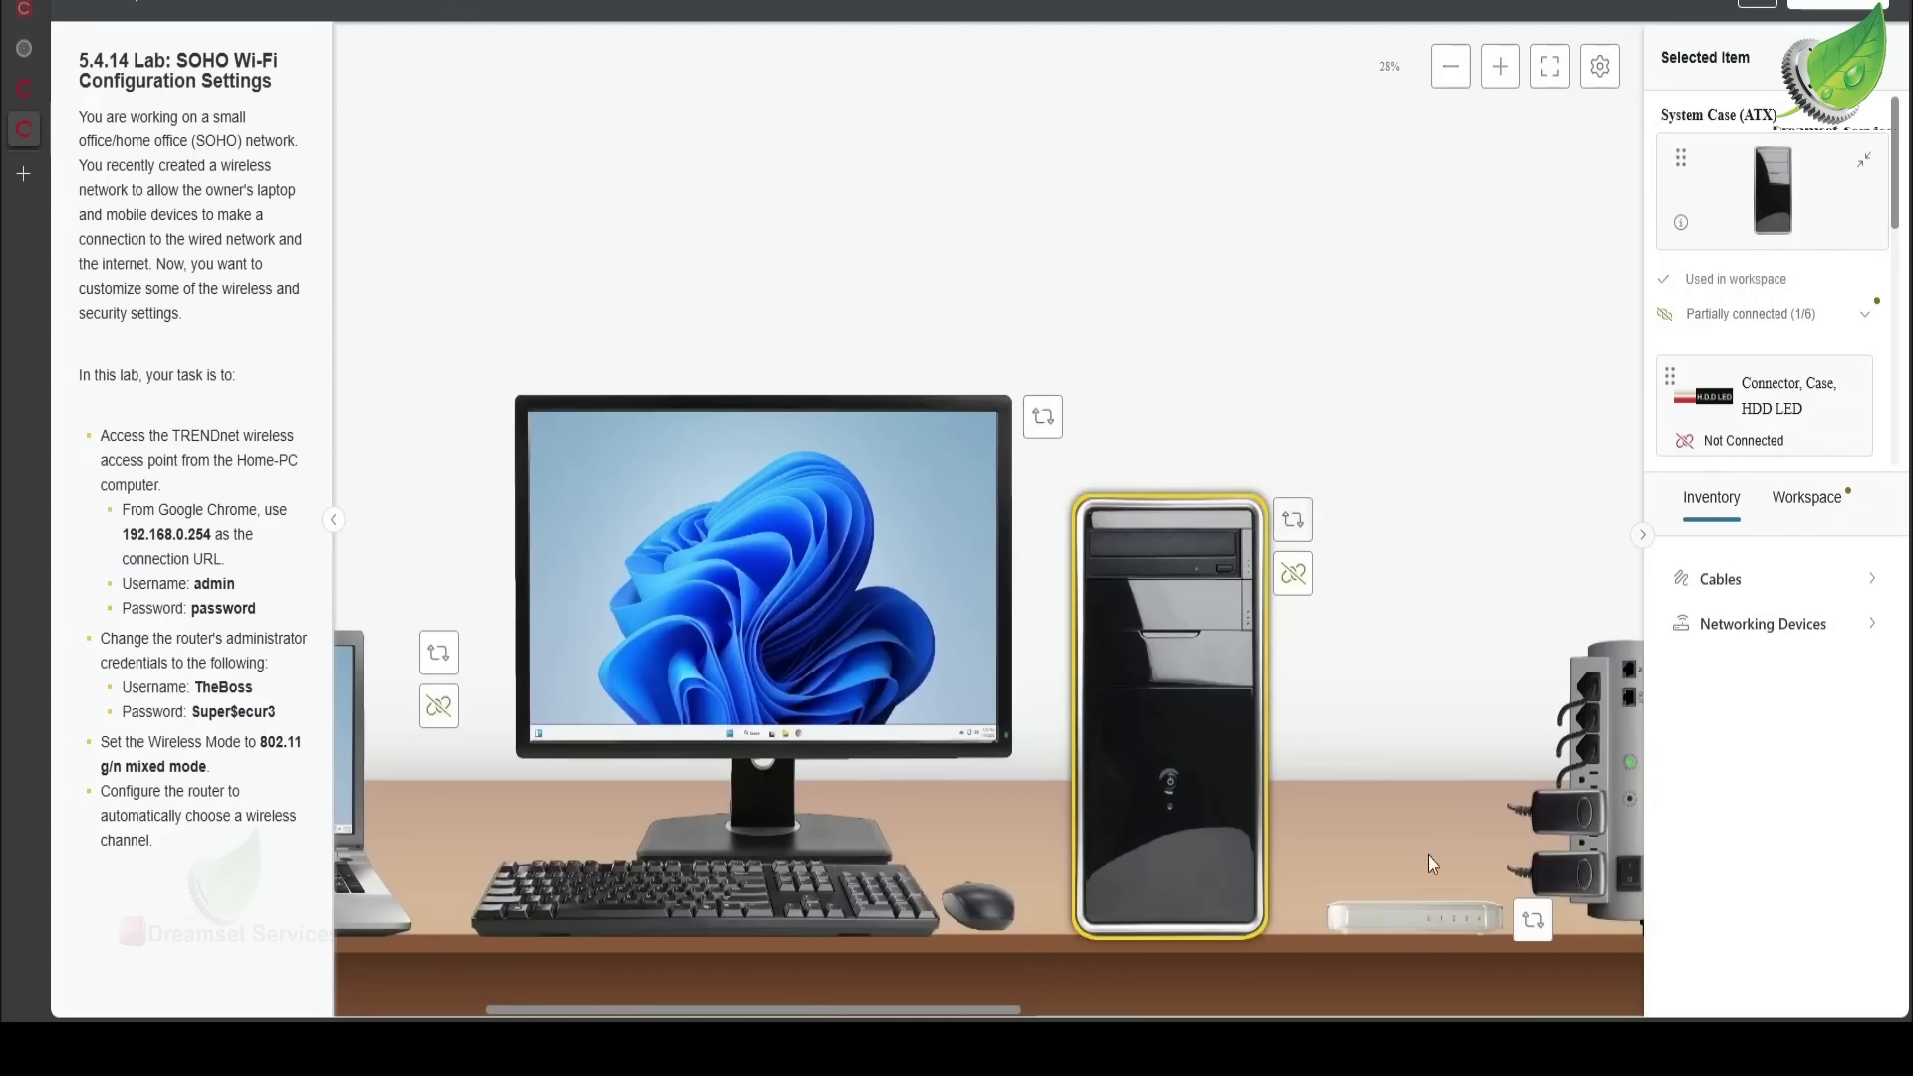
click(1395, 935)
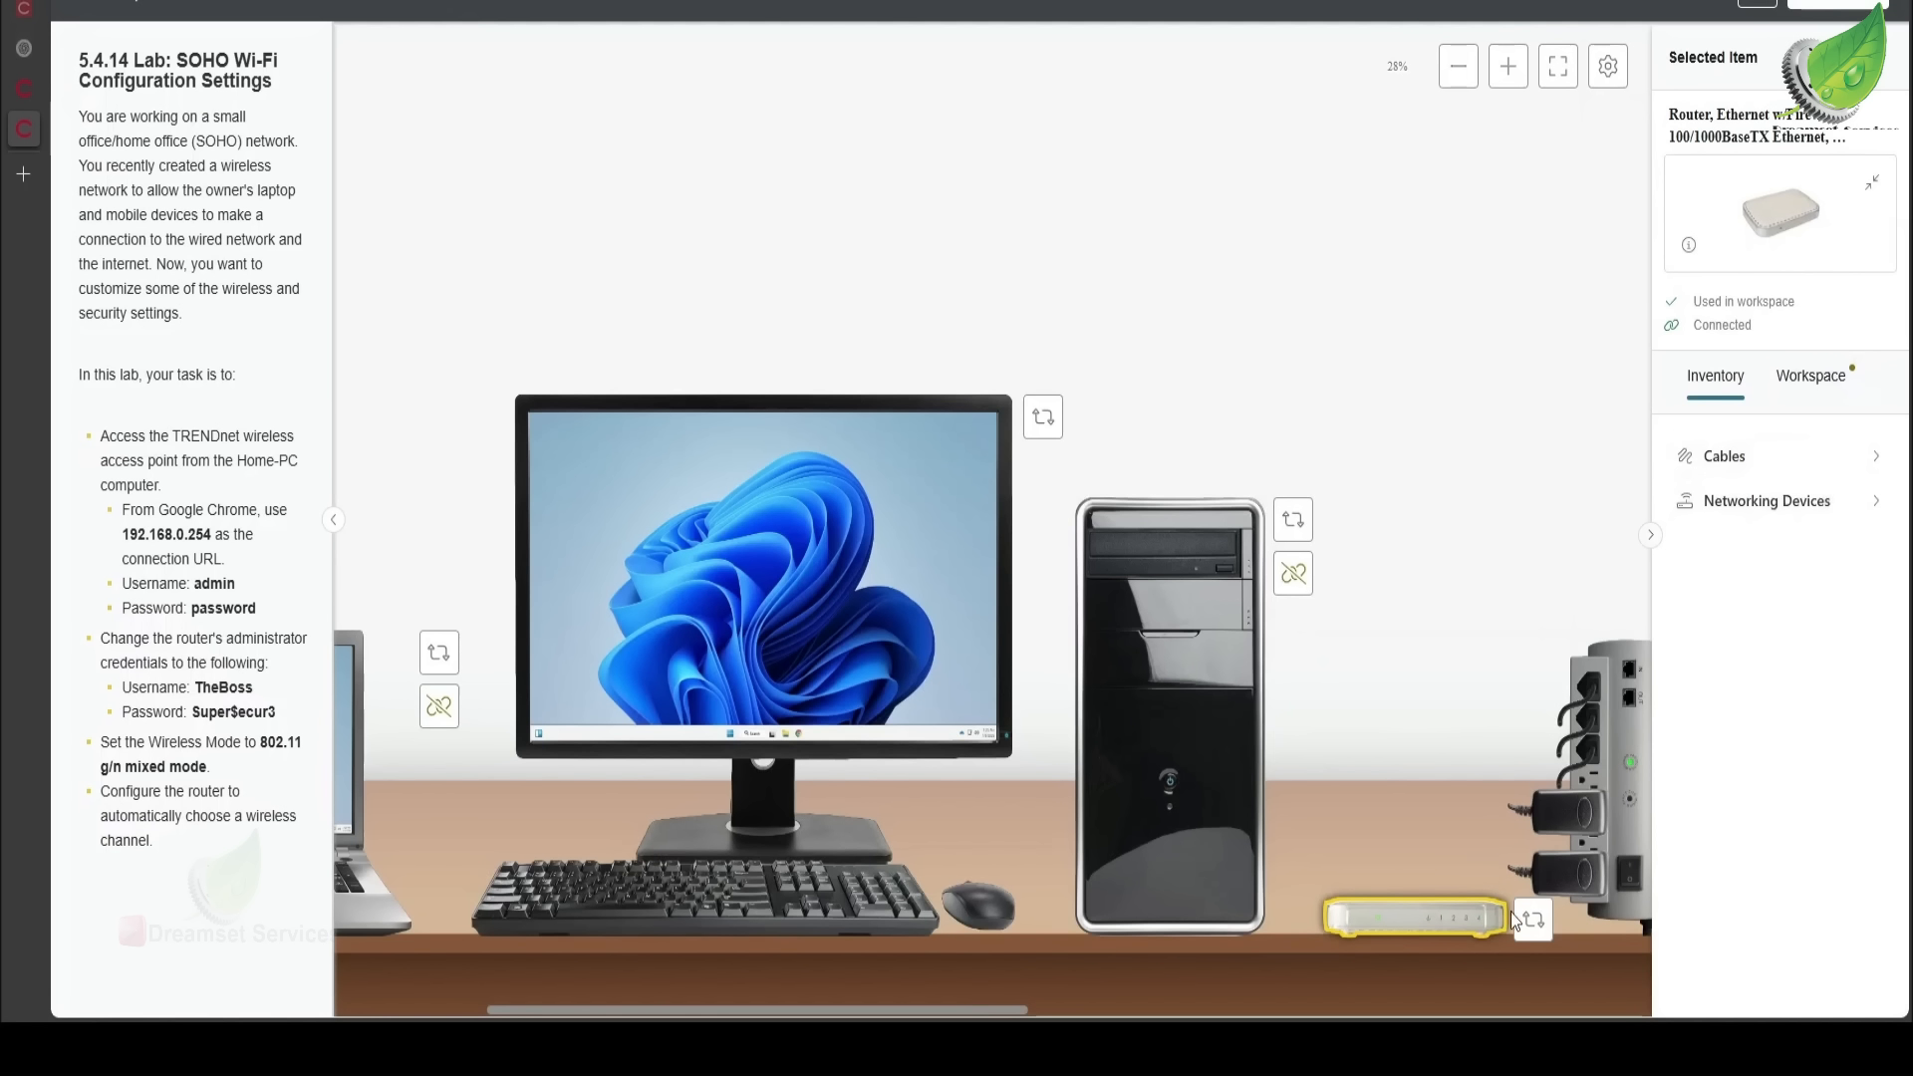
- Rotate the router to its back view and check the first back-port cable's connections
click(1547, 935)
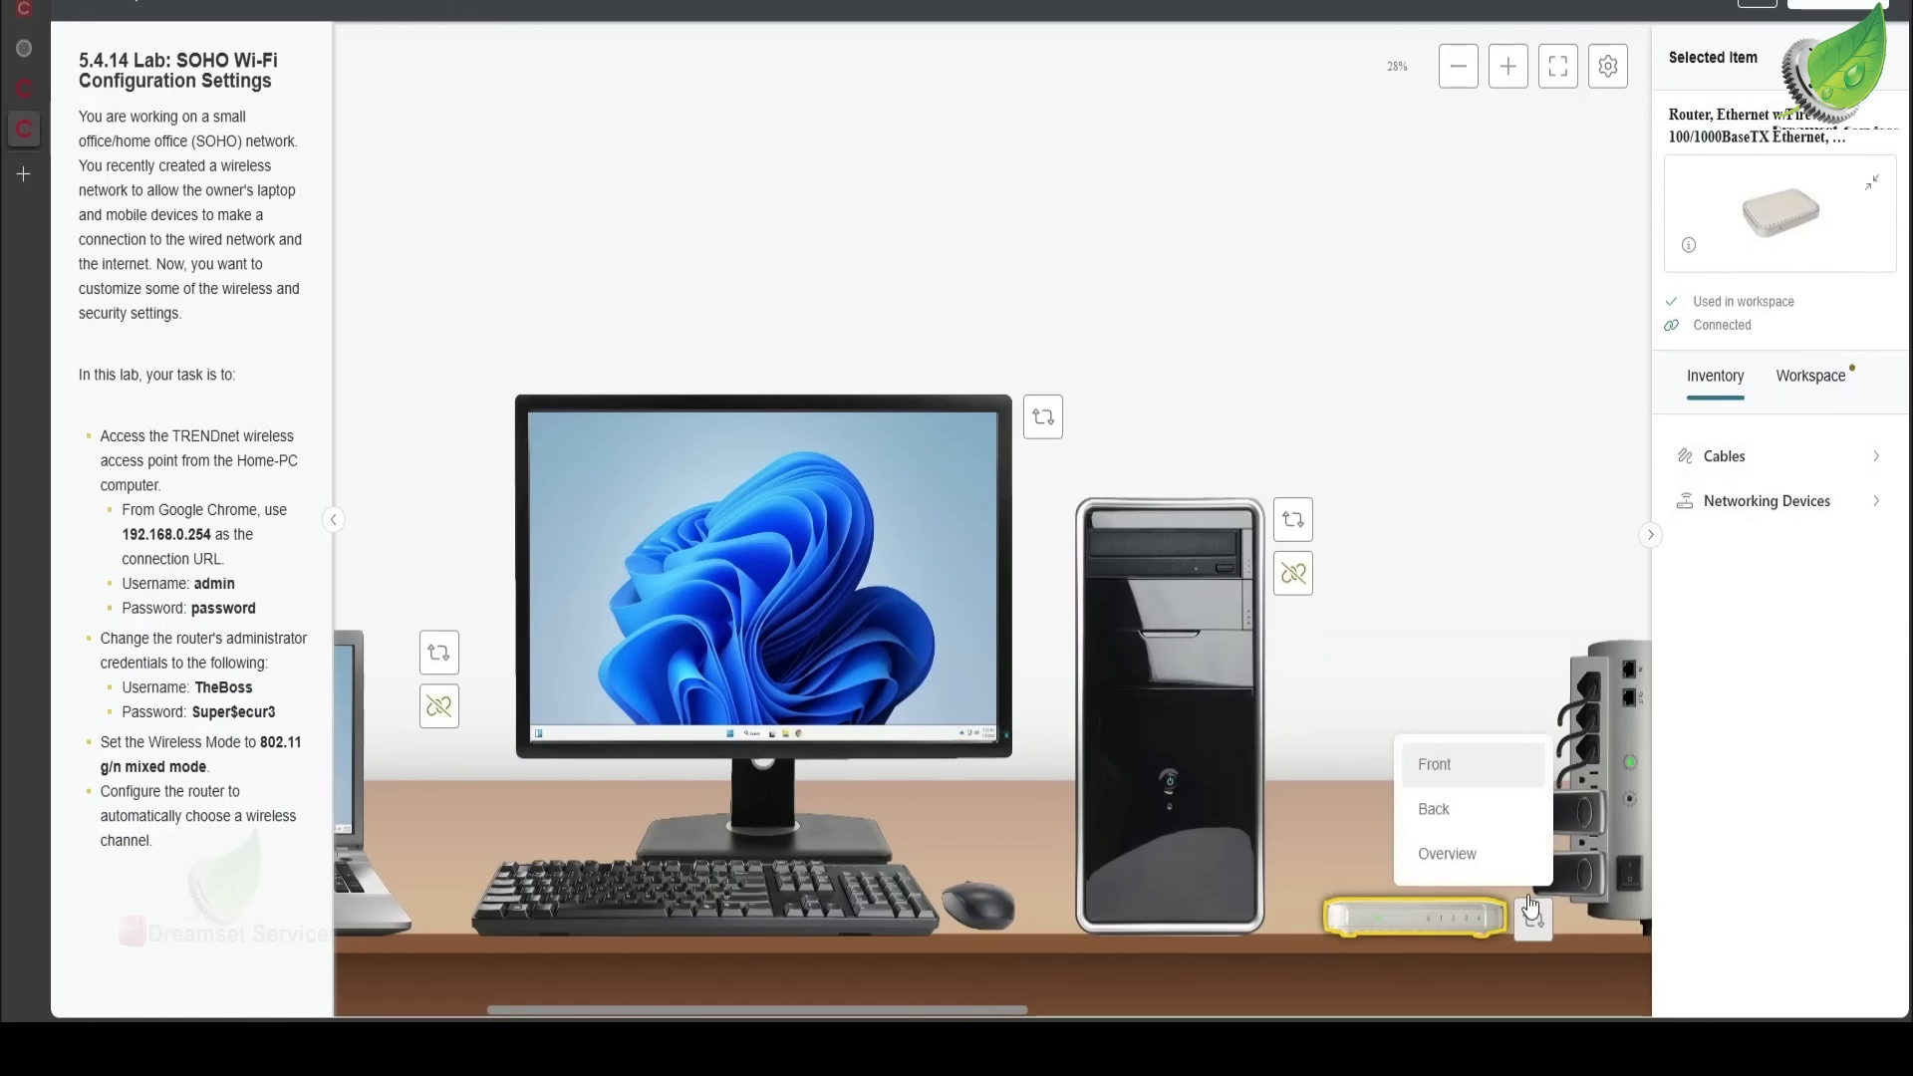
click(1496, 815)
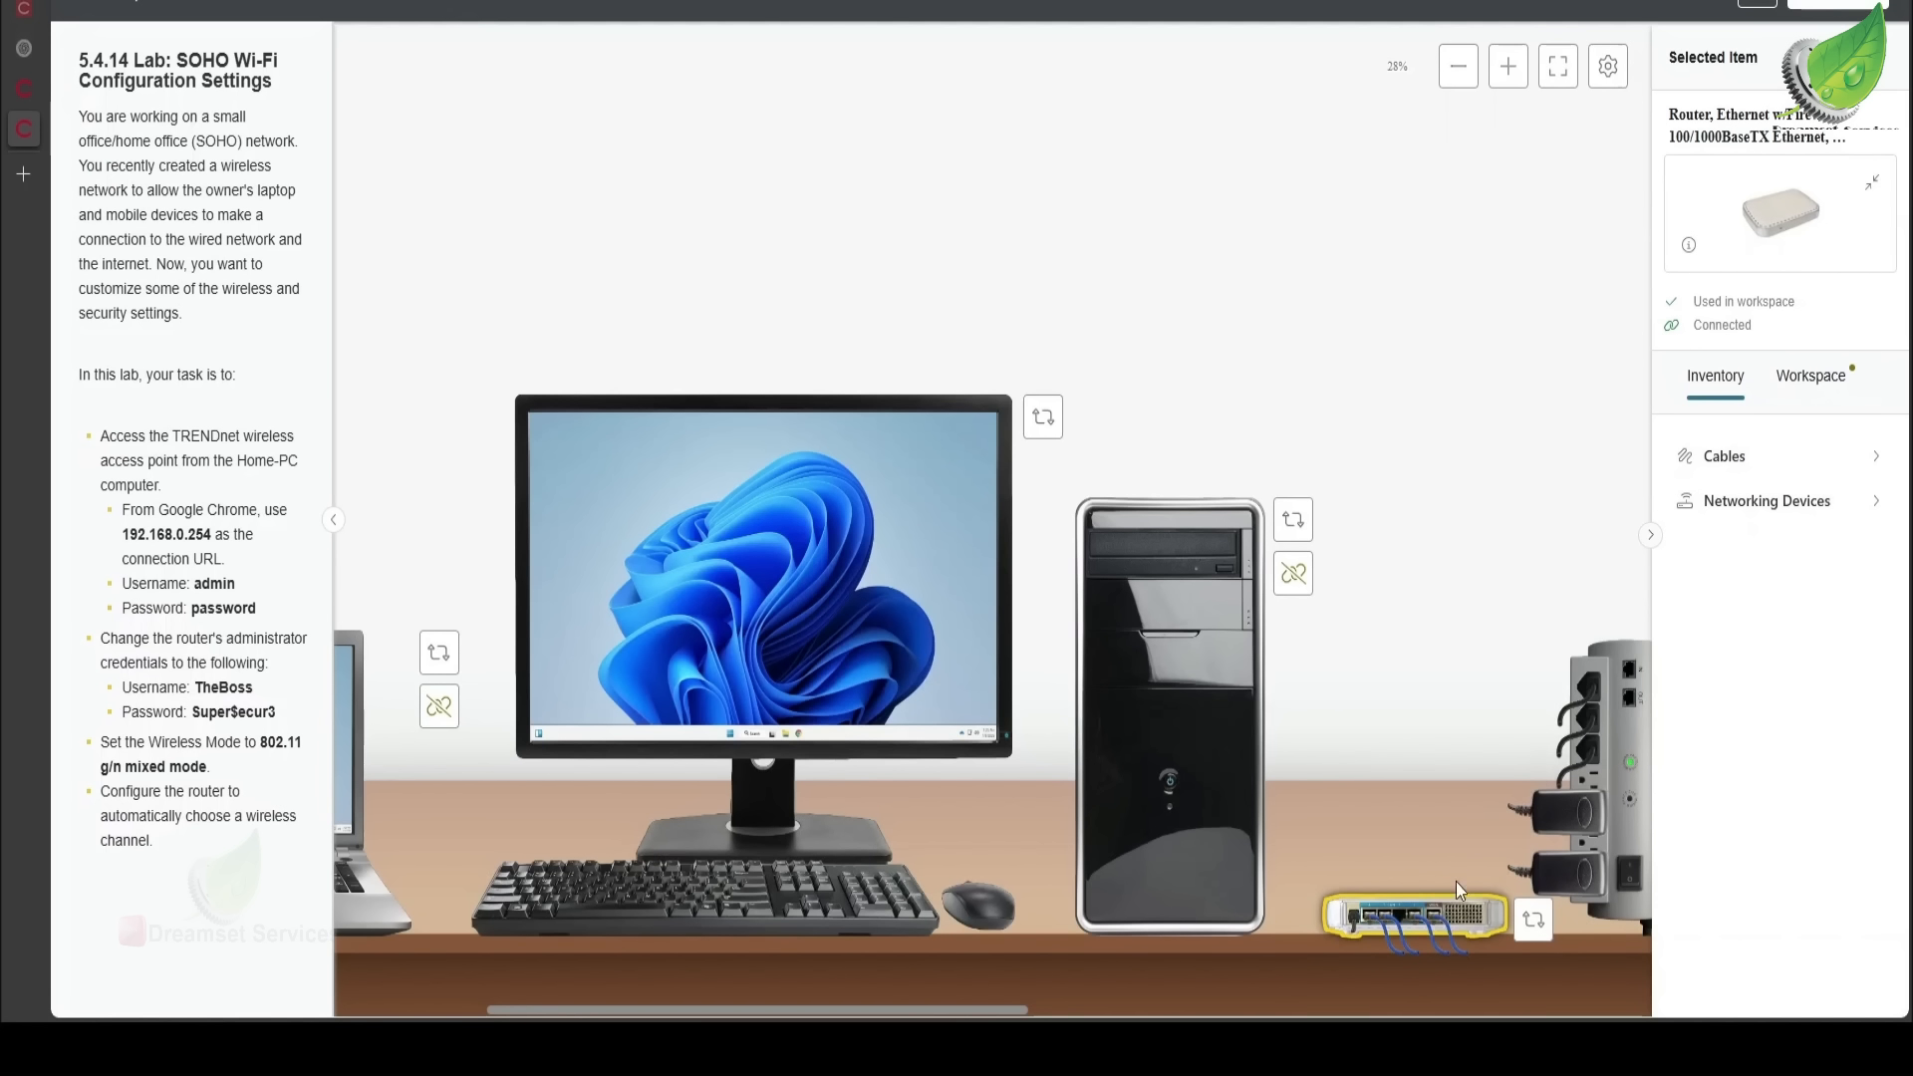
click(1444, 928)
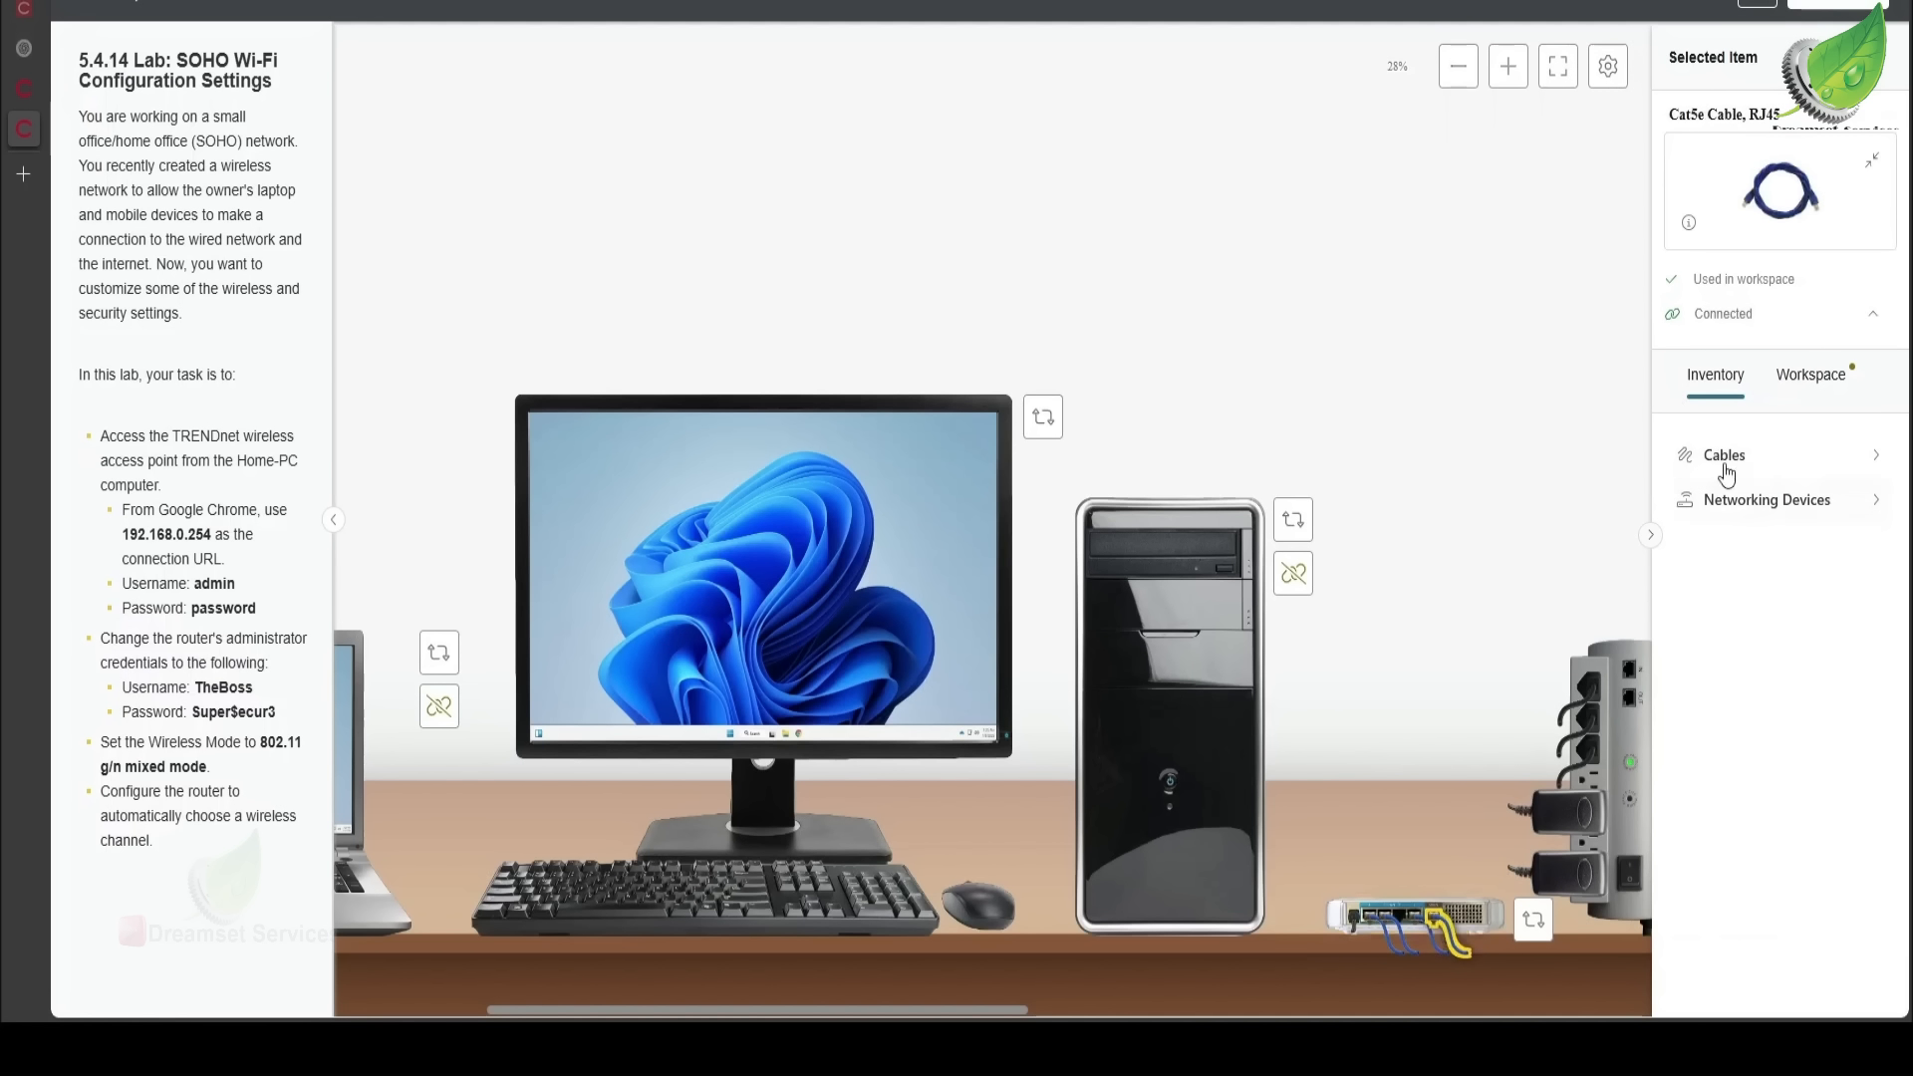
click(1877, 321)
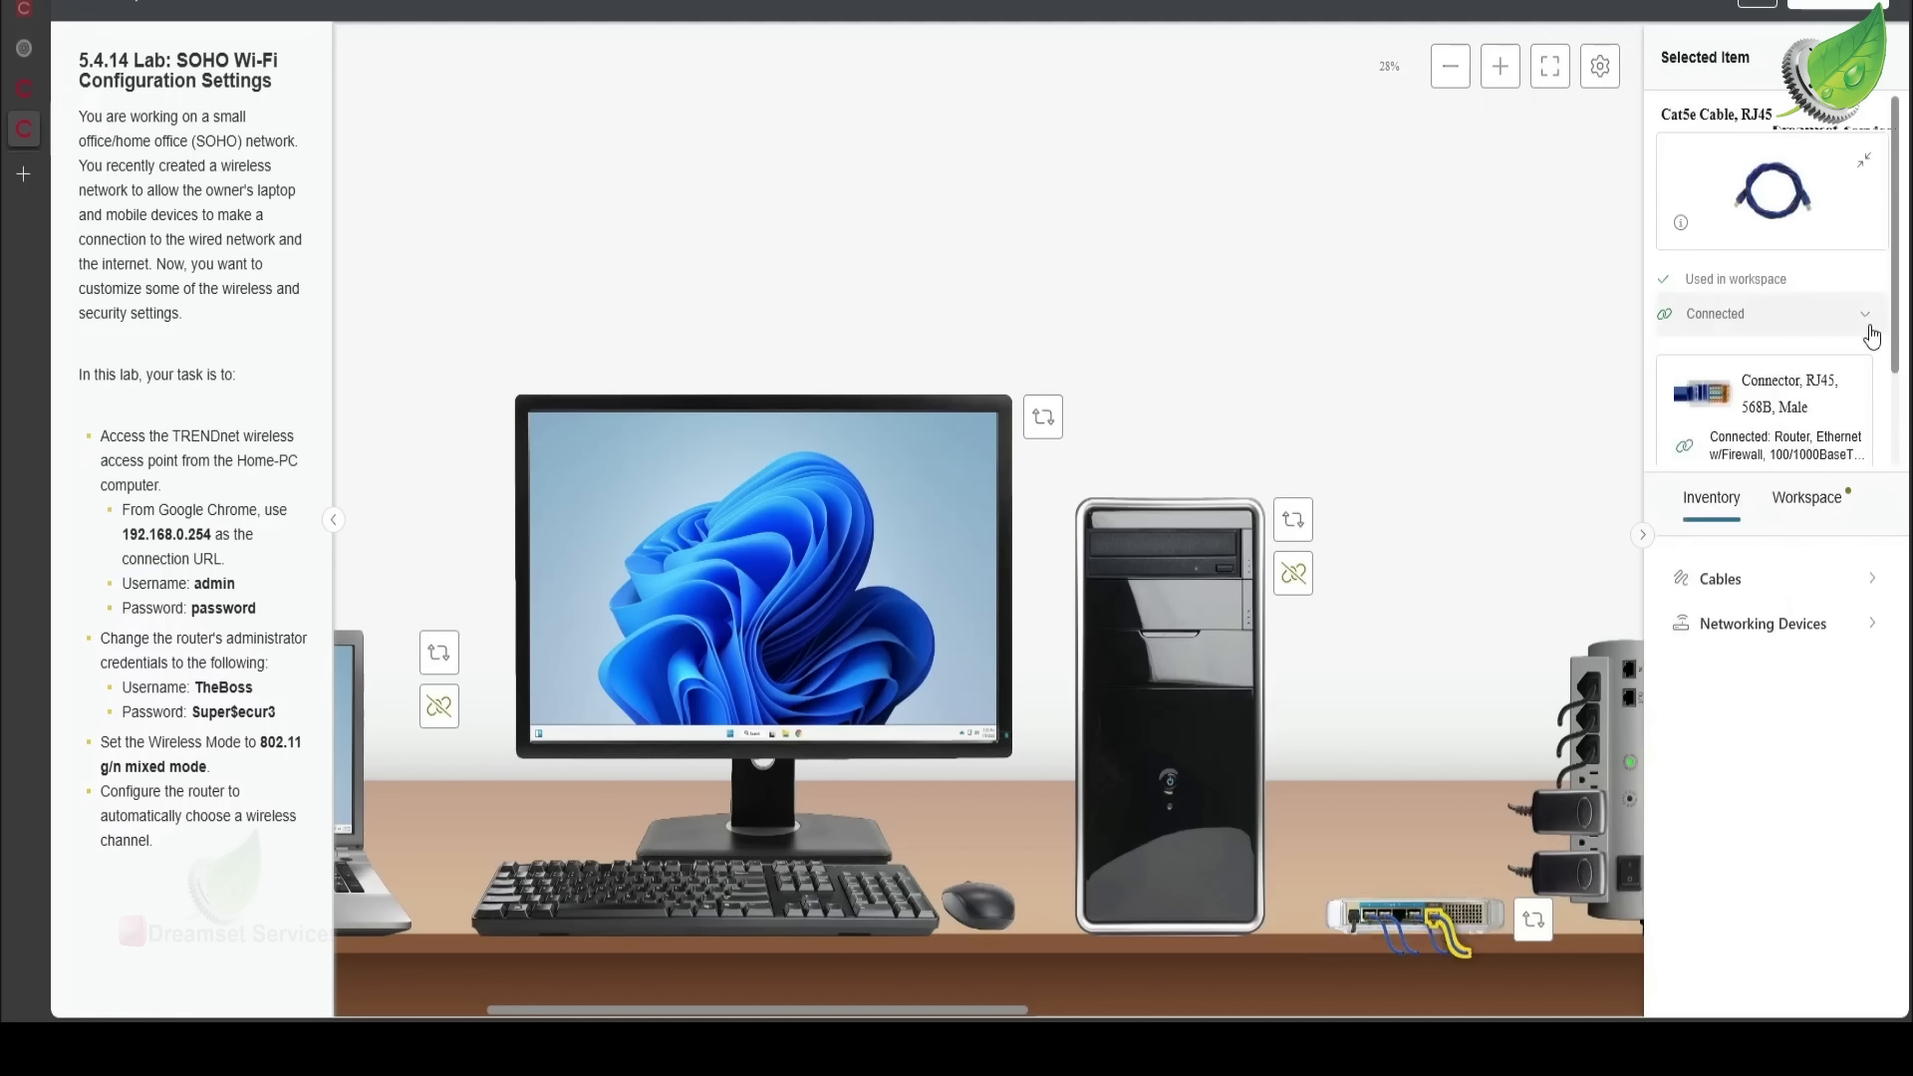
scroll(1779, 427, down, 1)
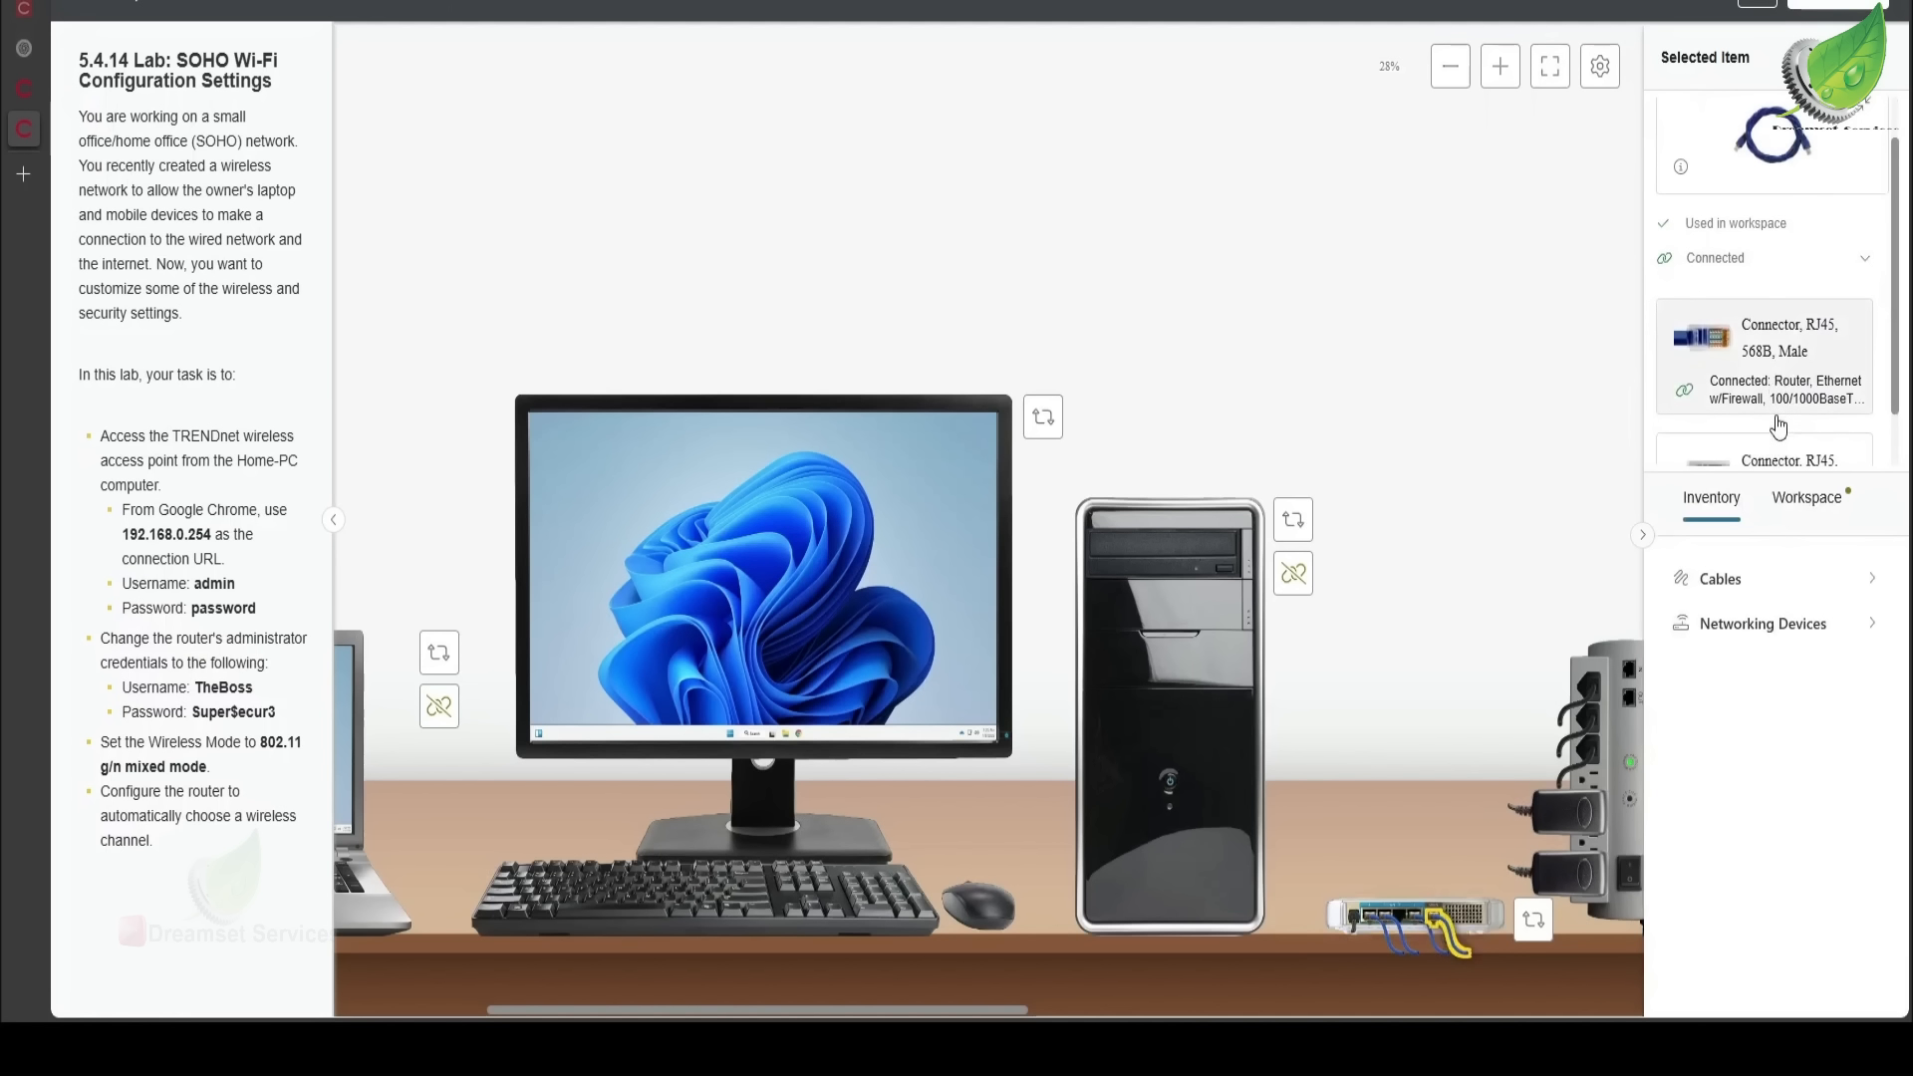
scroll(1816, 371, down, 1)
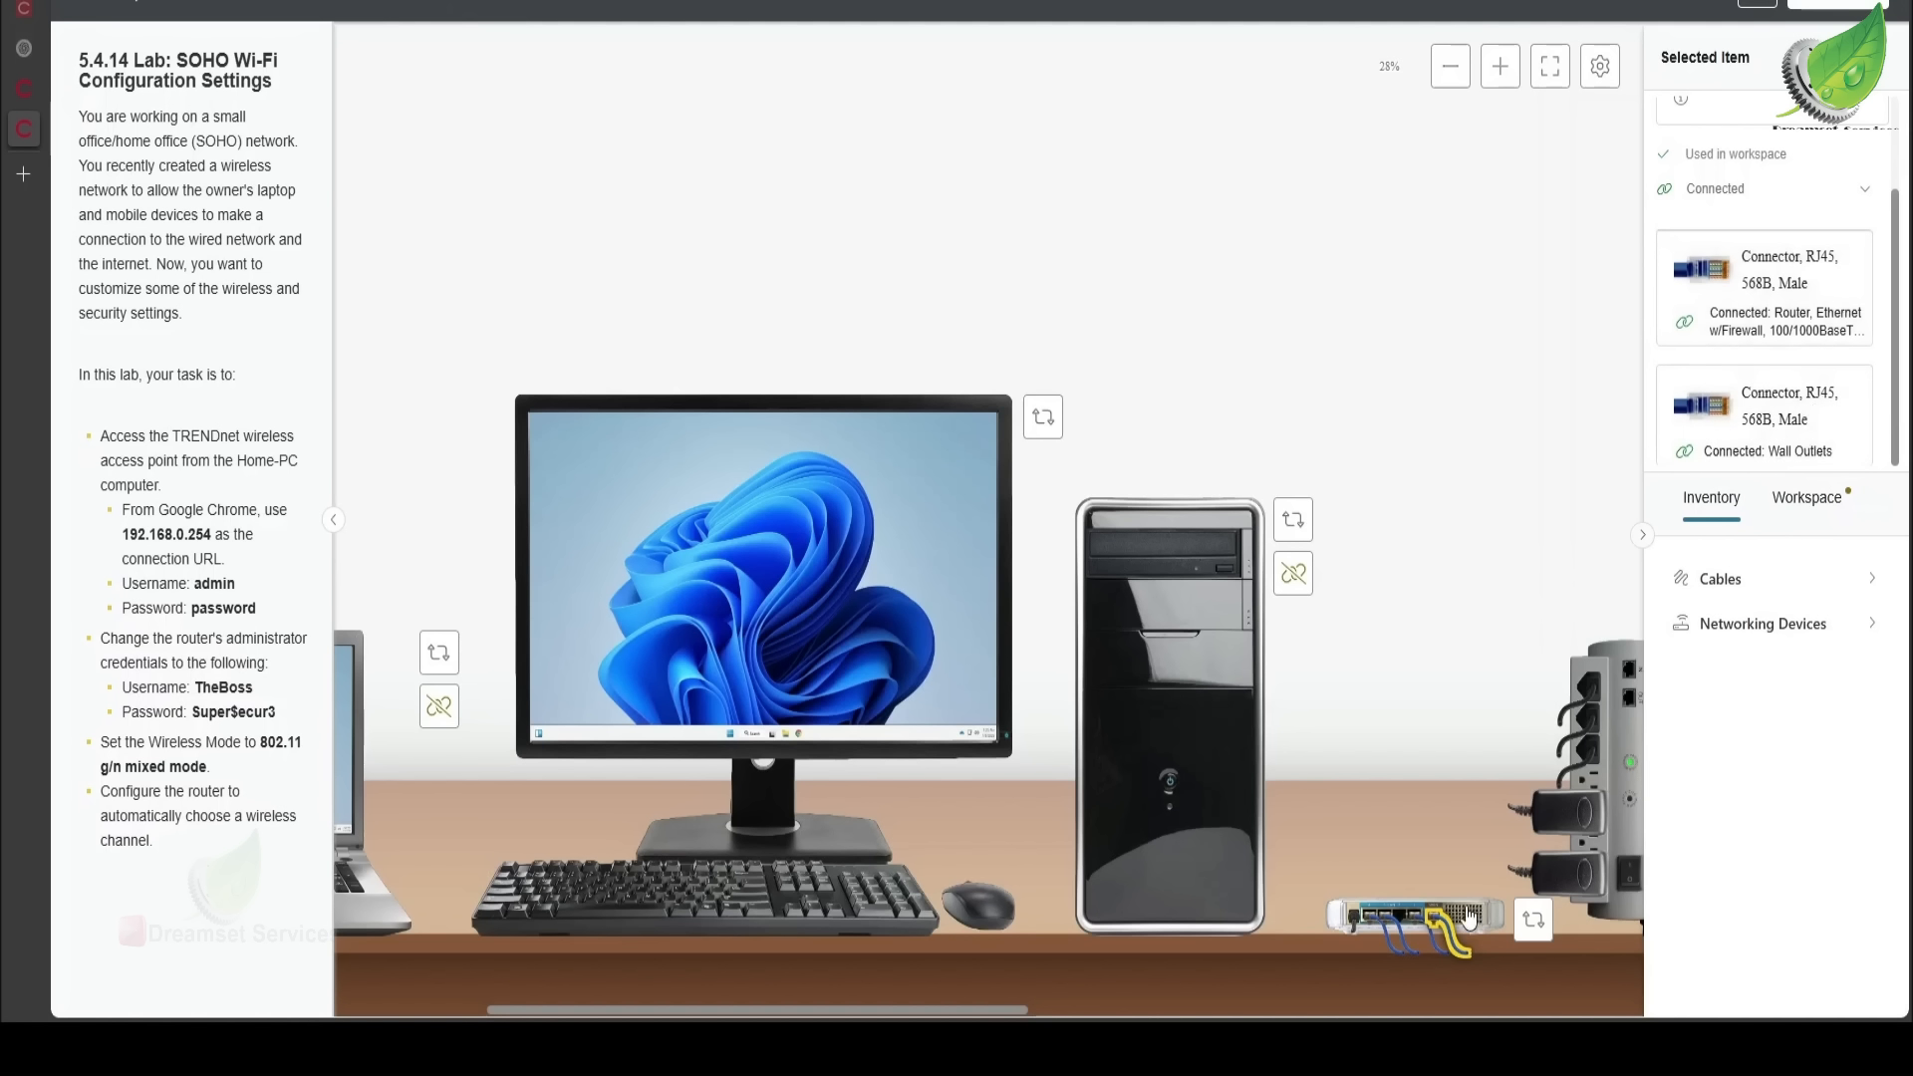
- Check where the other two back-port cables connect, then return to the Home-PC
click(1423, 926)
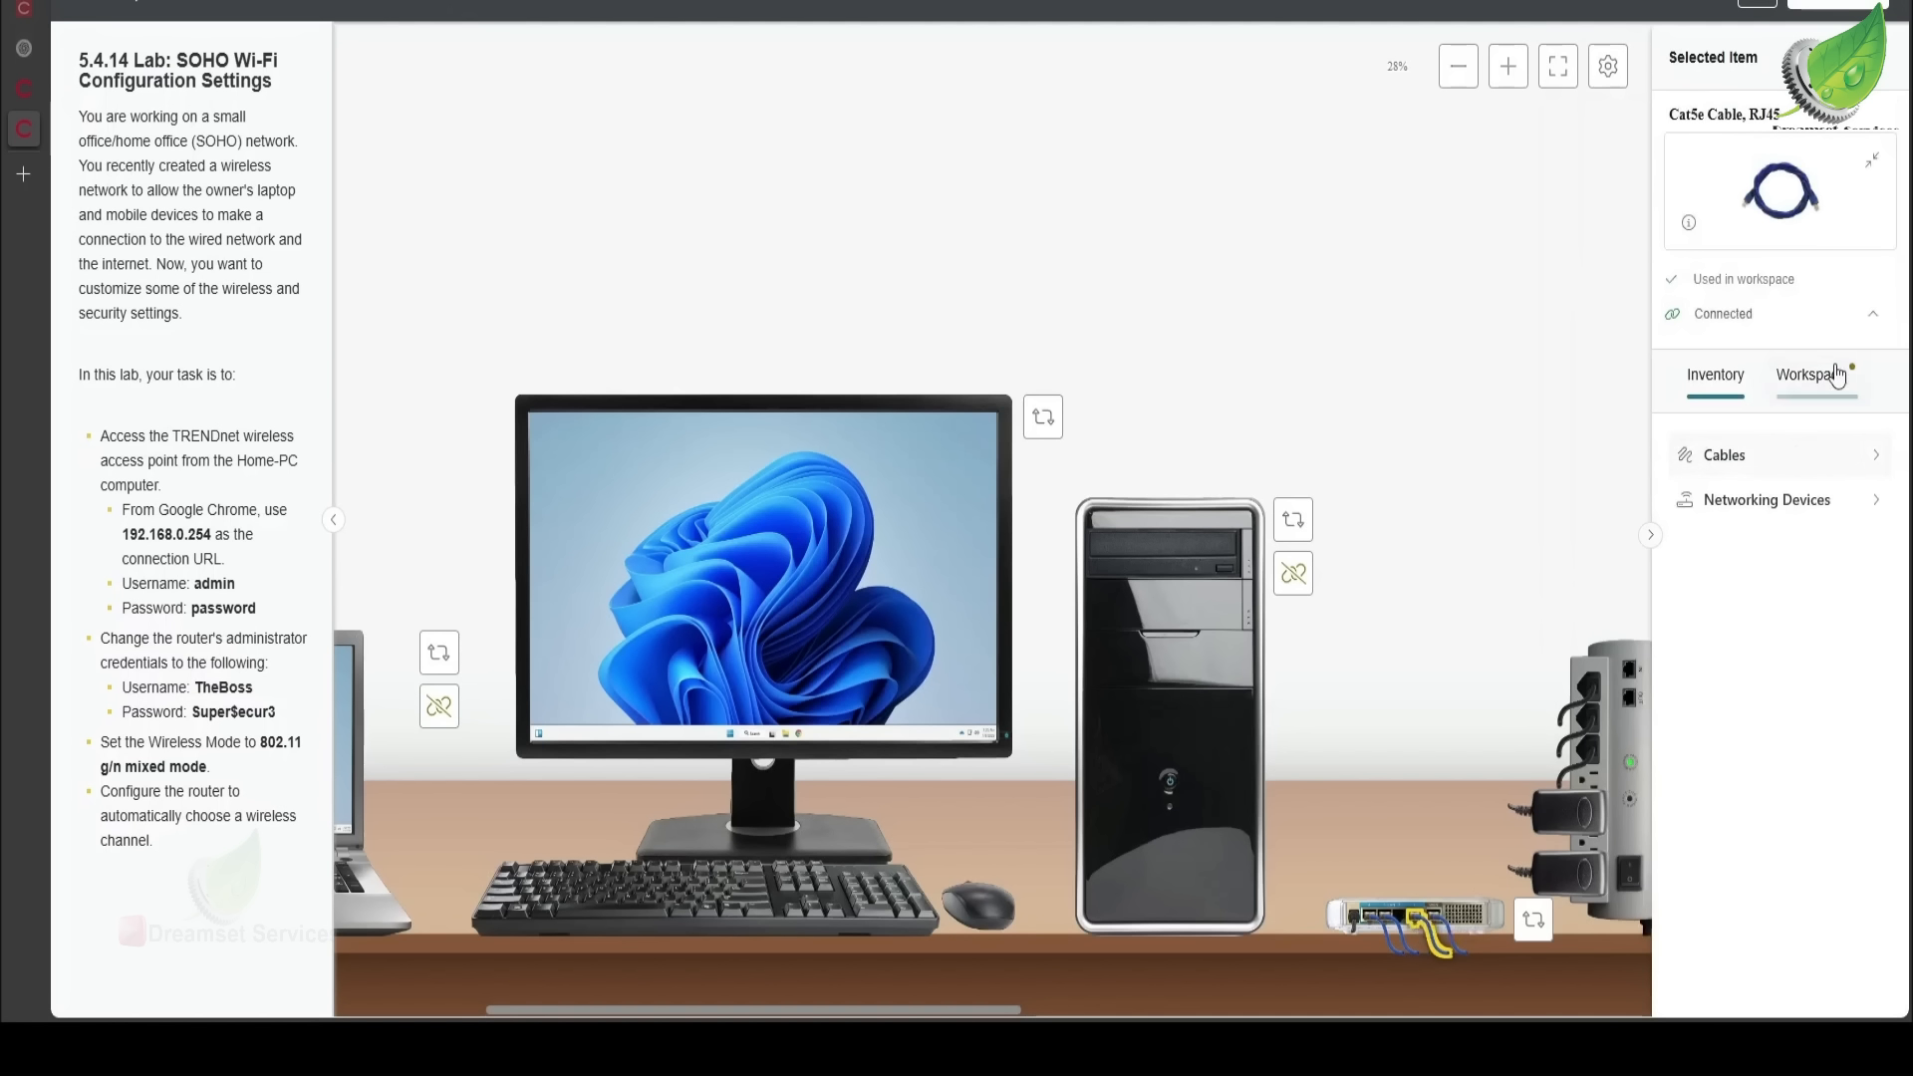
click(1859, 327)
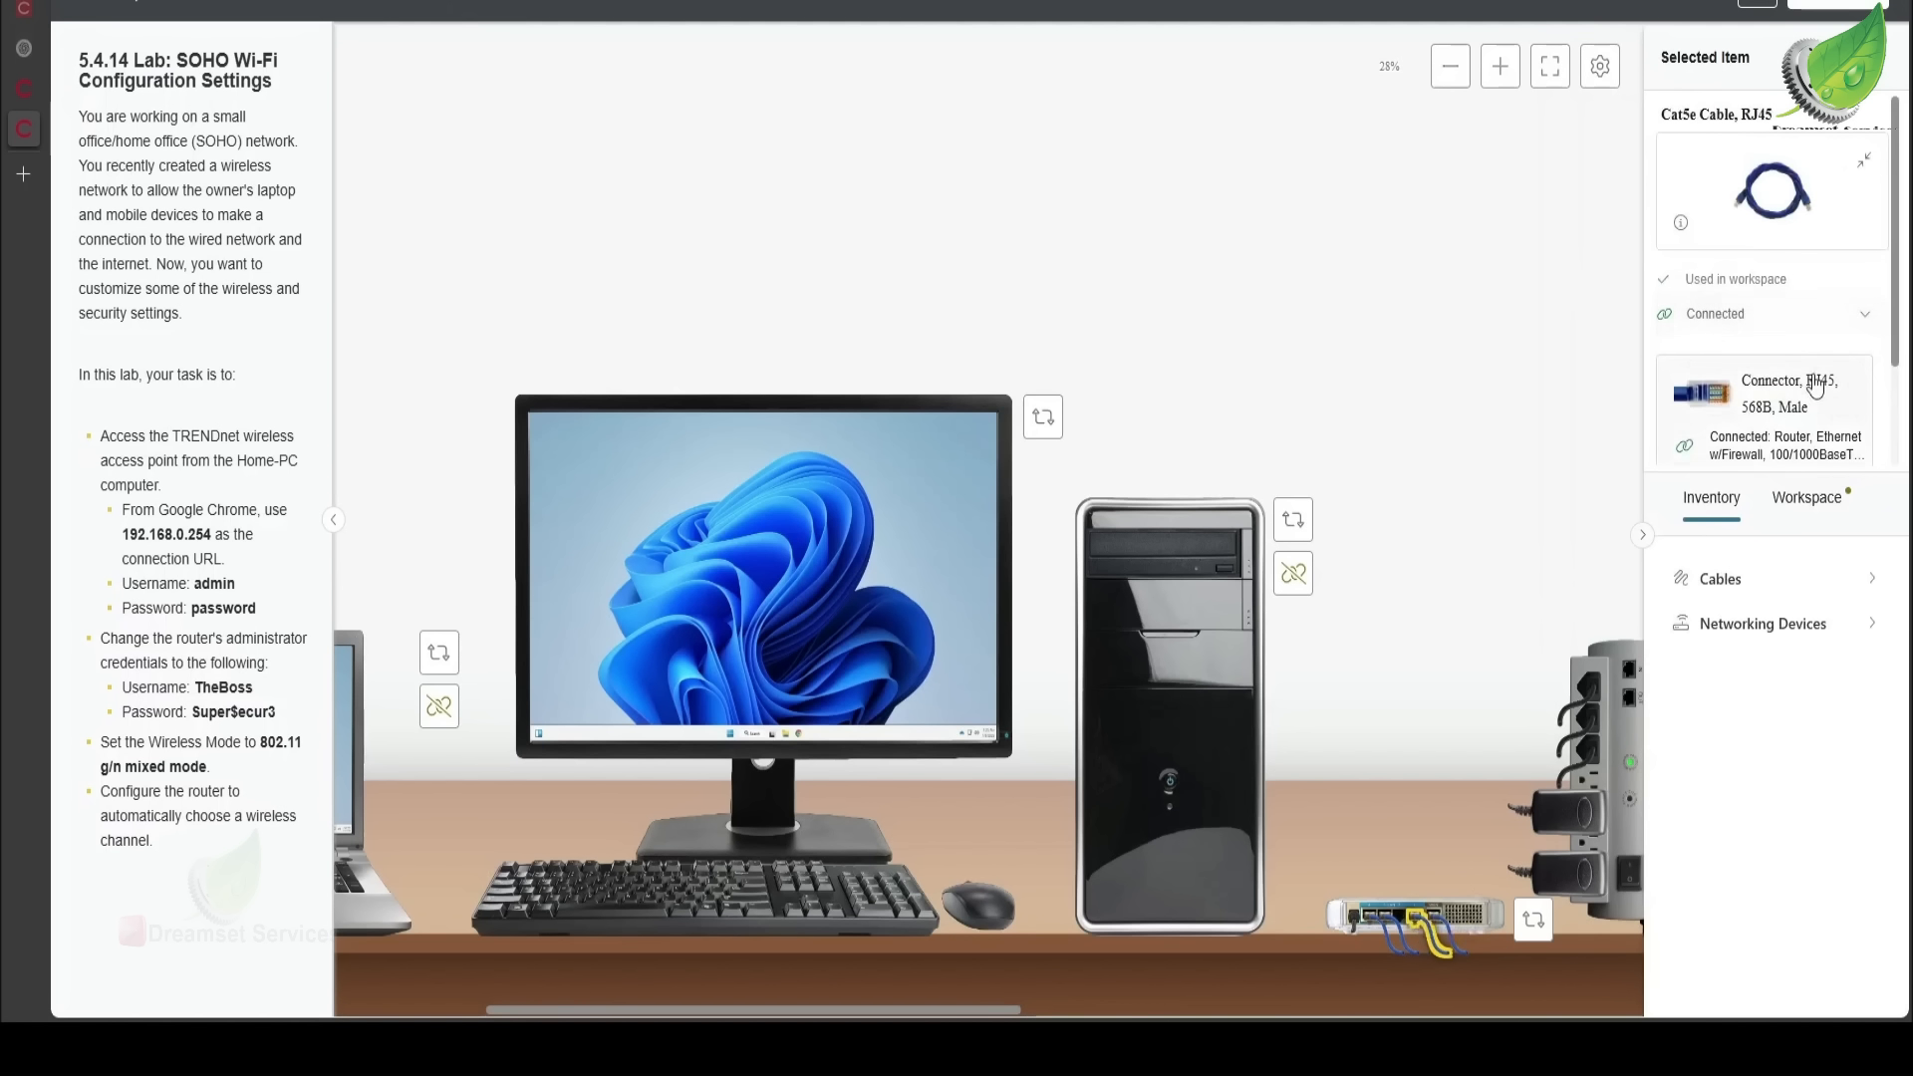
scroll(1814, 384, down, 3)
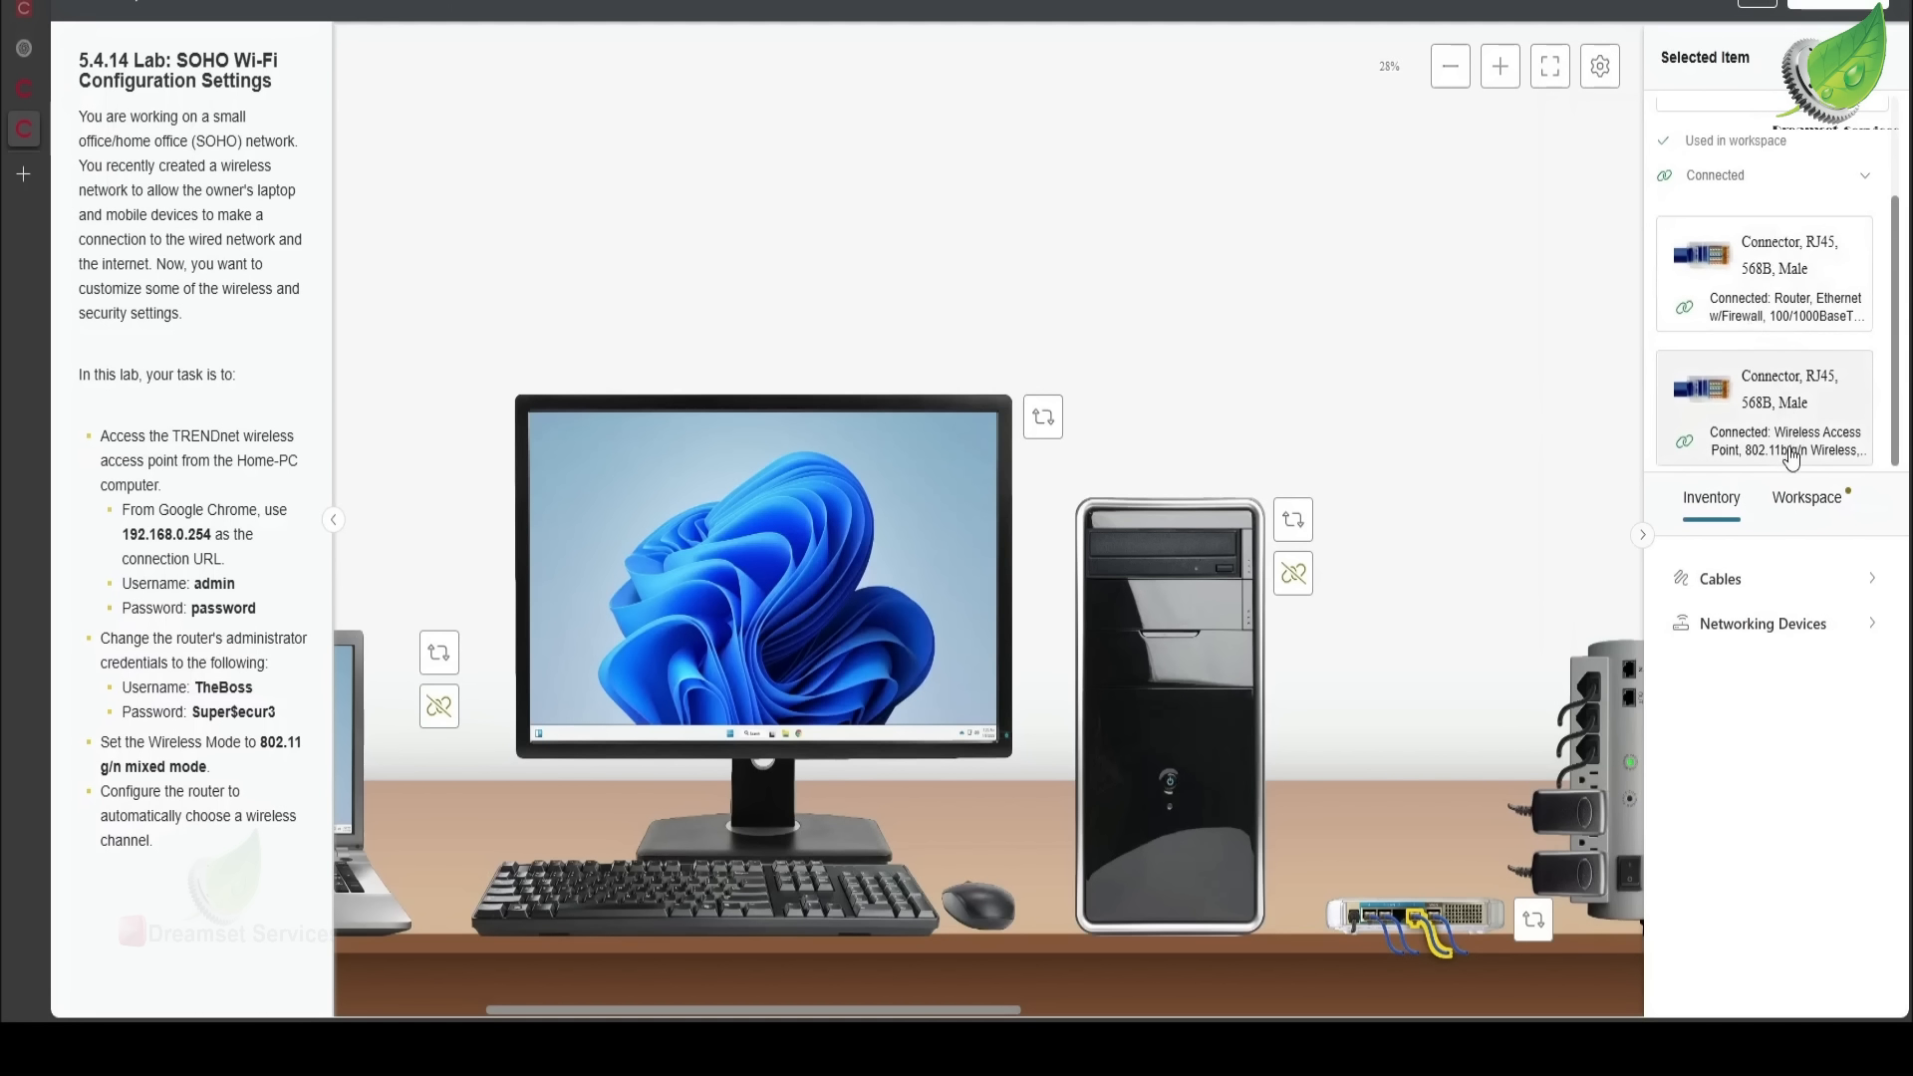
click(1392, 924)
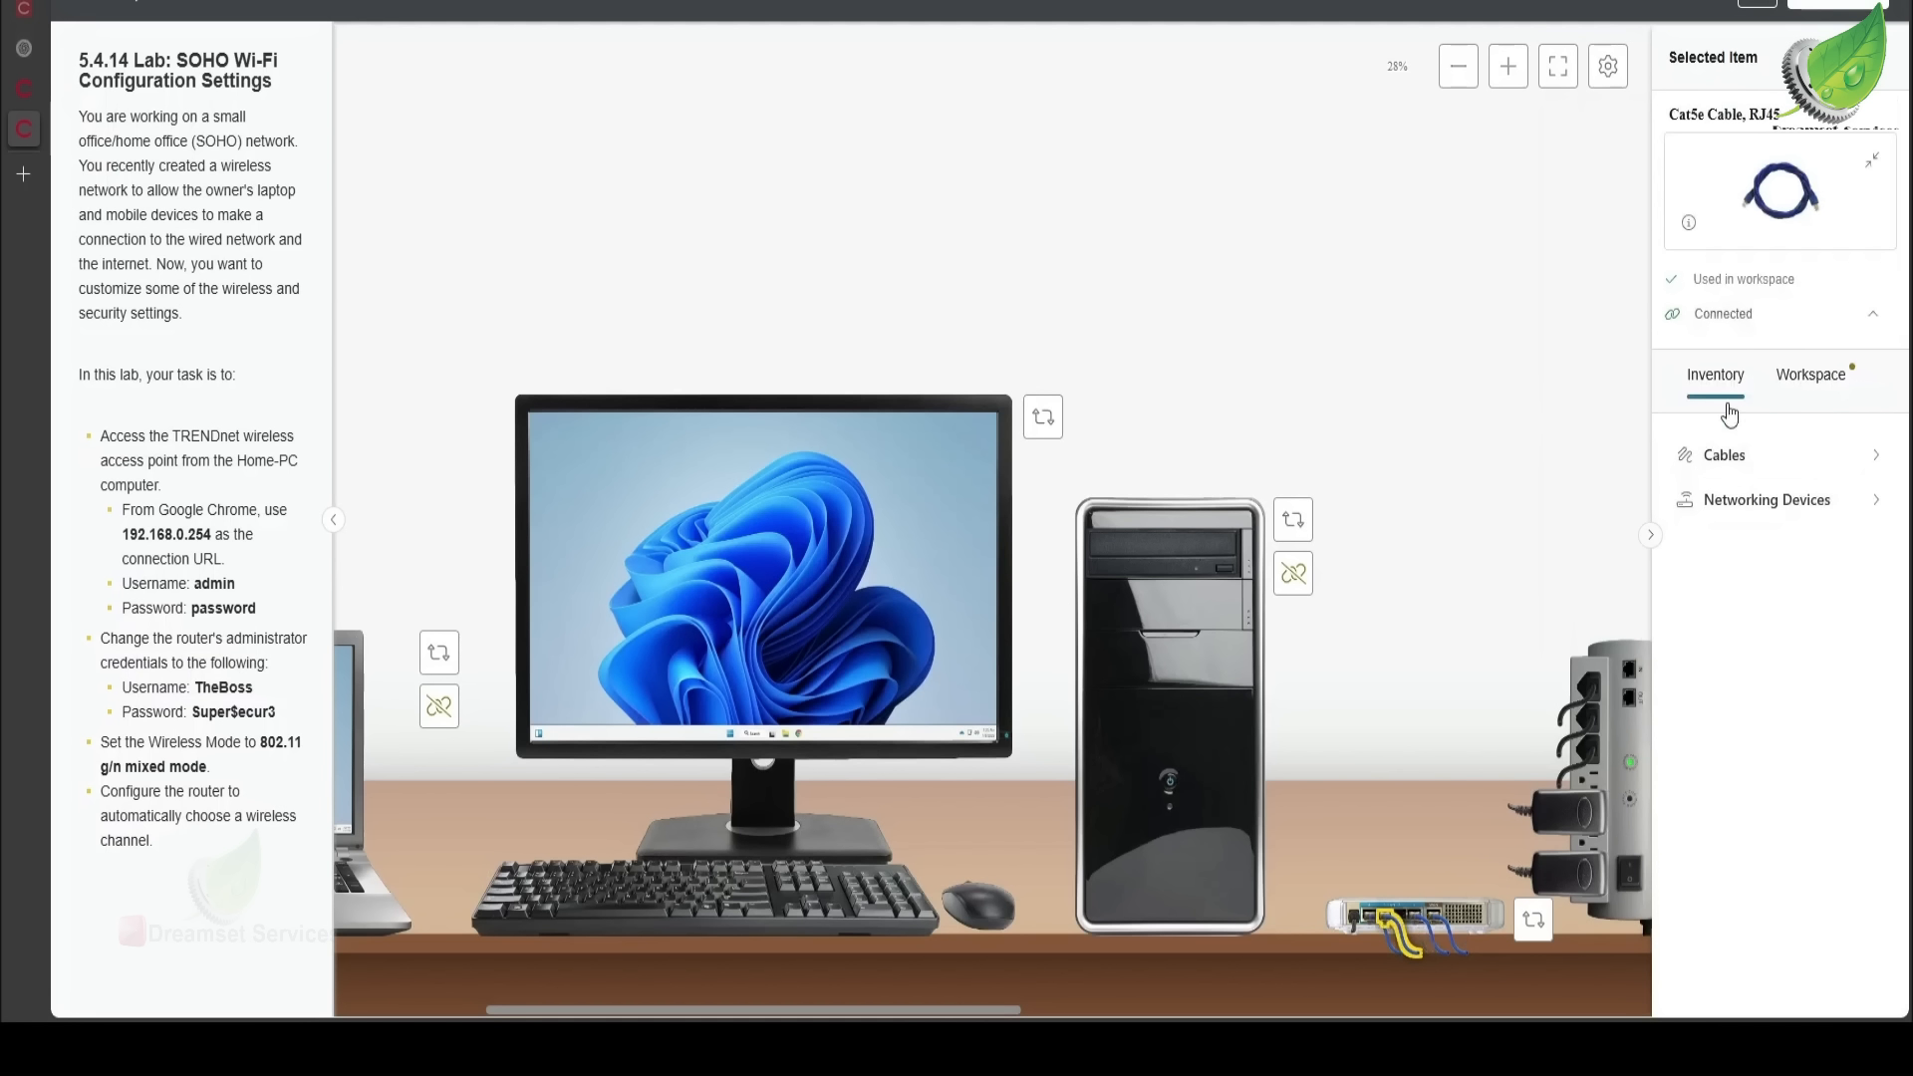
click(1874, 319)
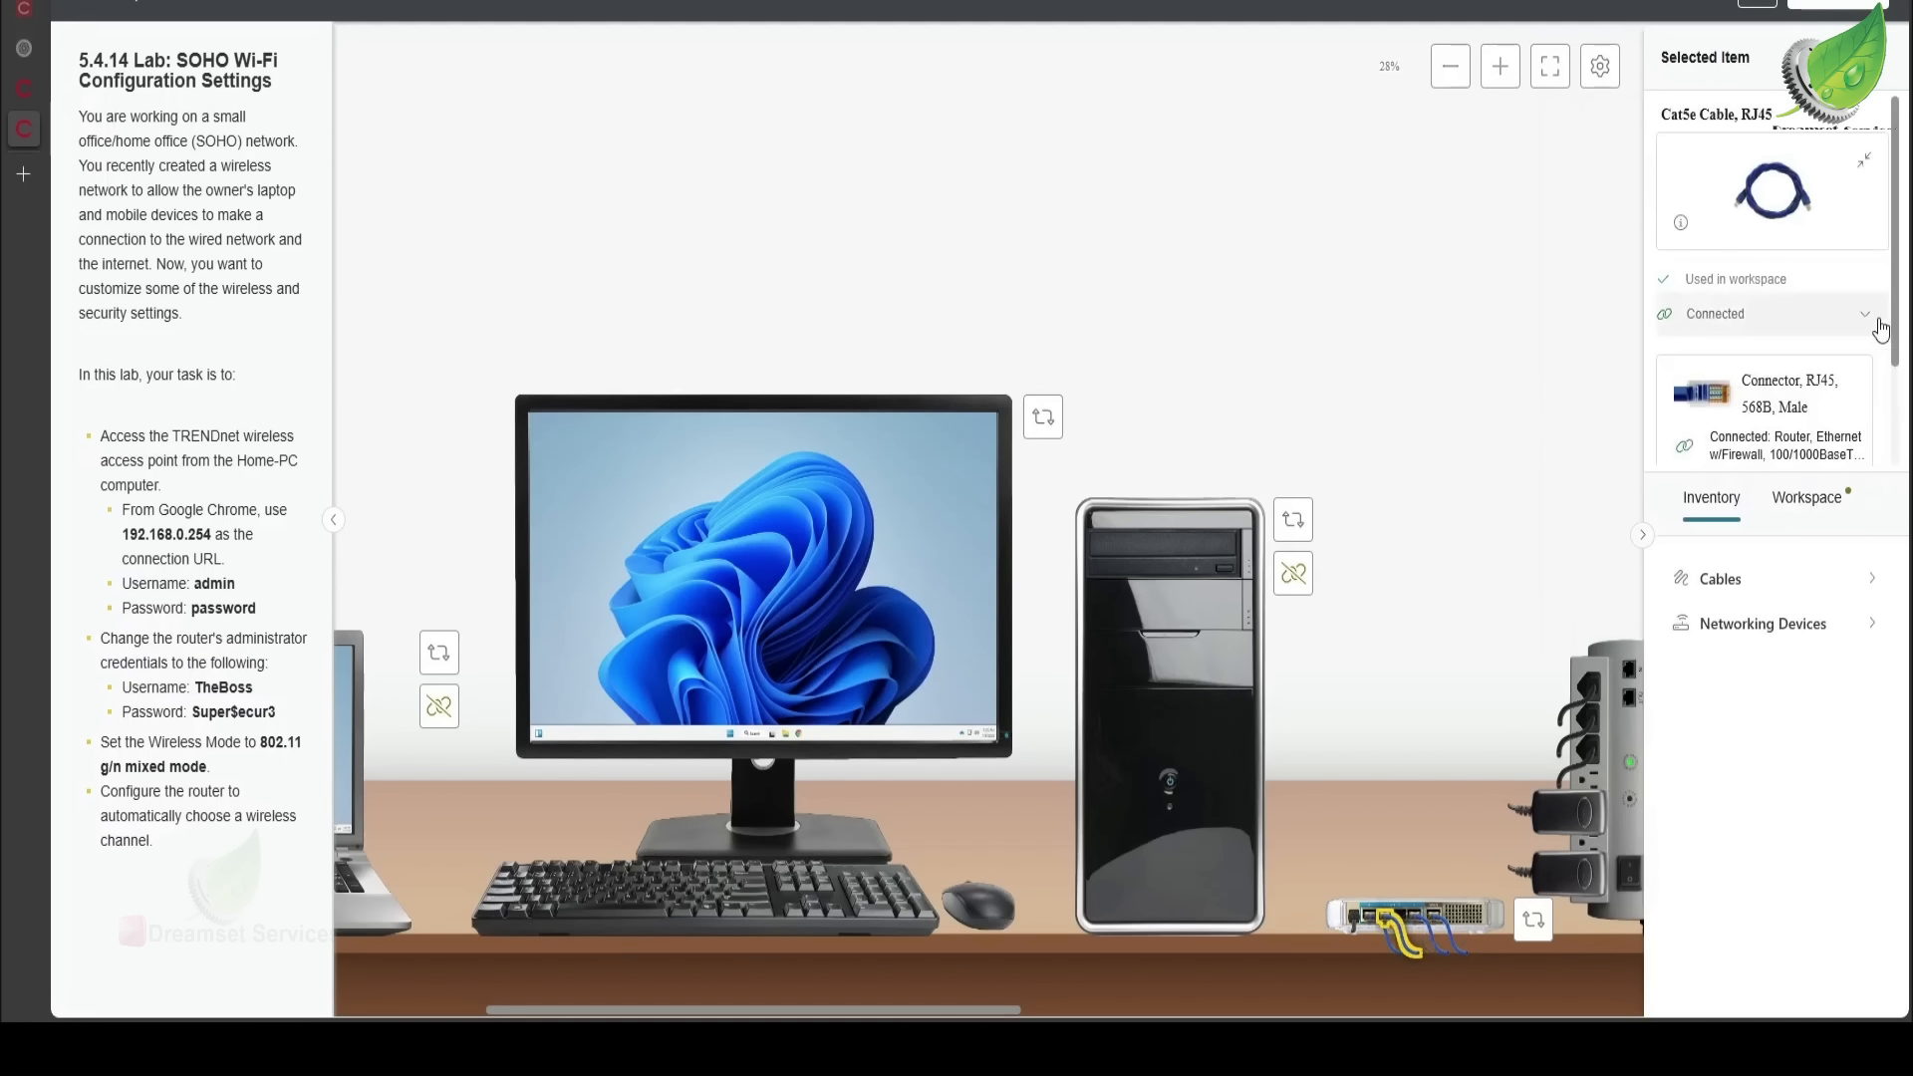
scroll(1817, 384, down, 2)
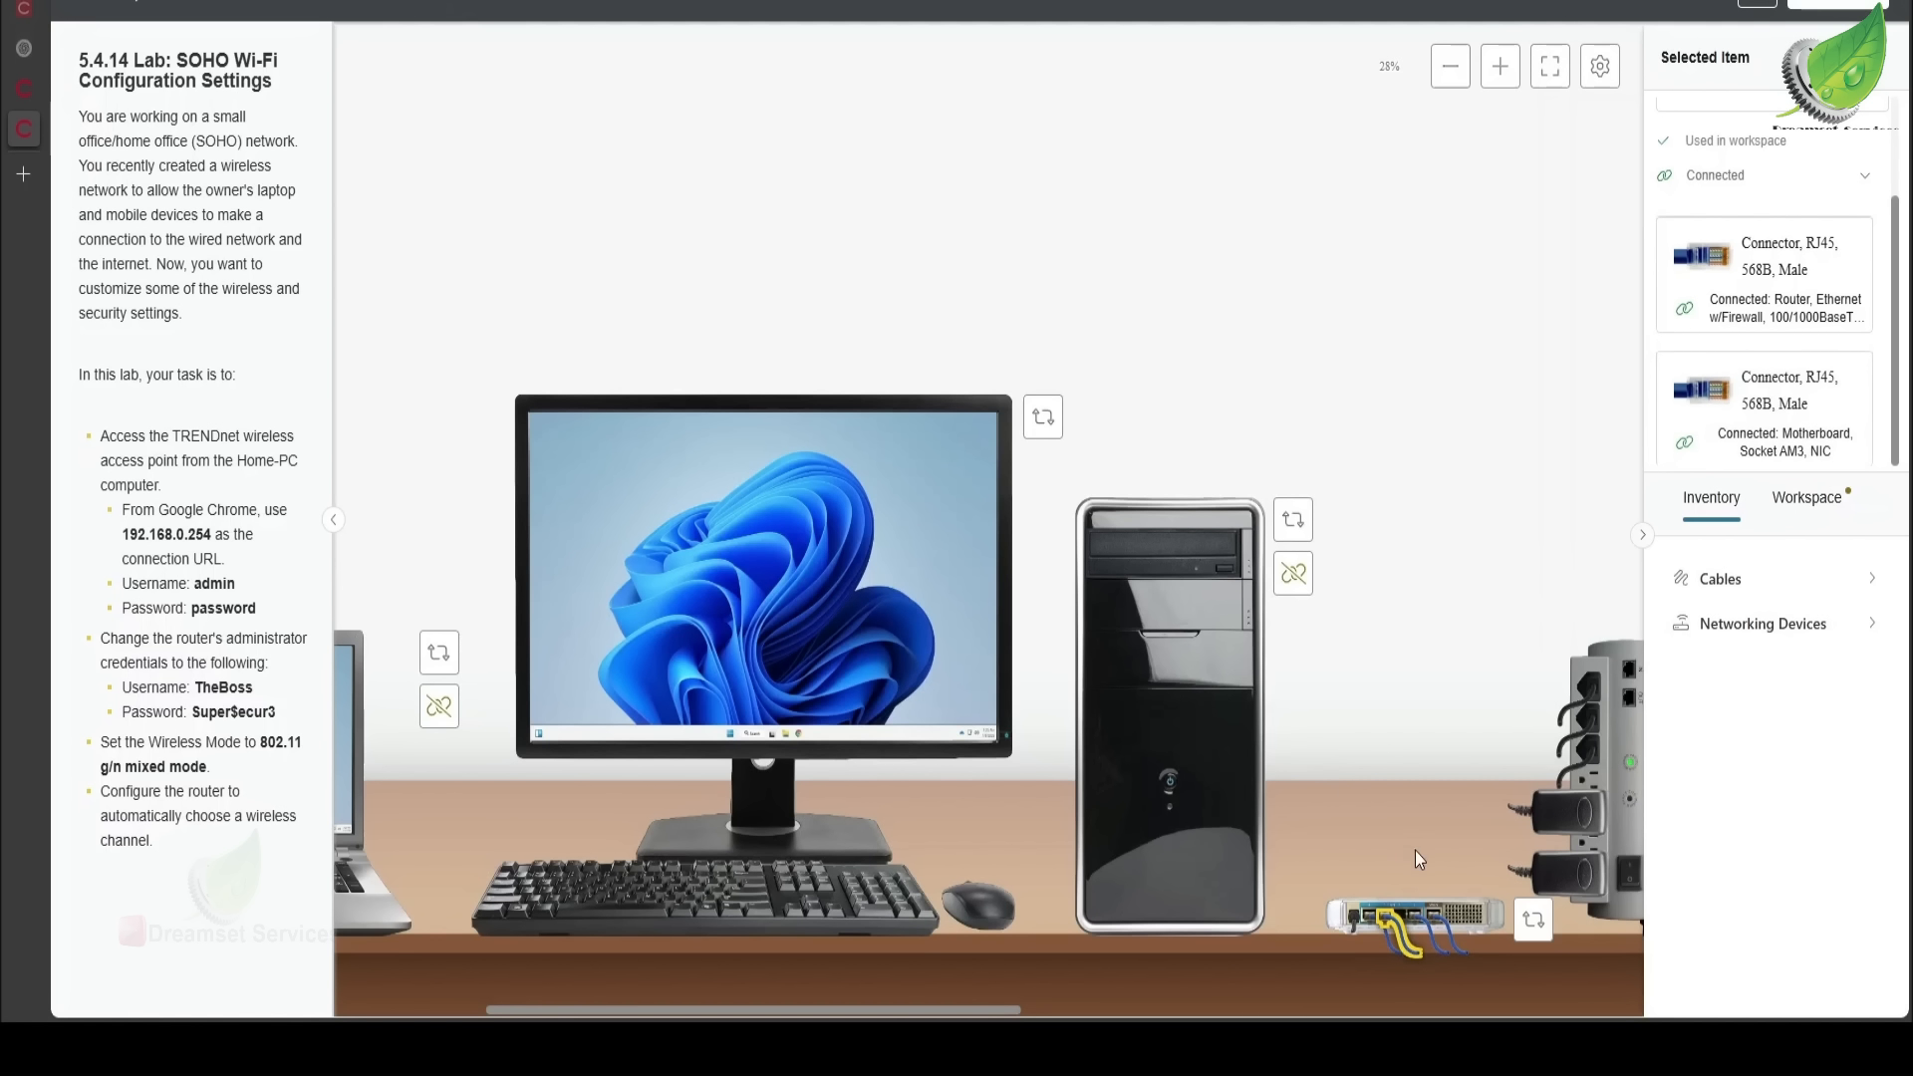
click(835, 525)
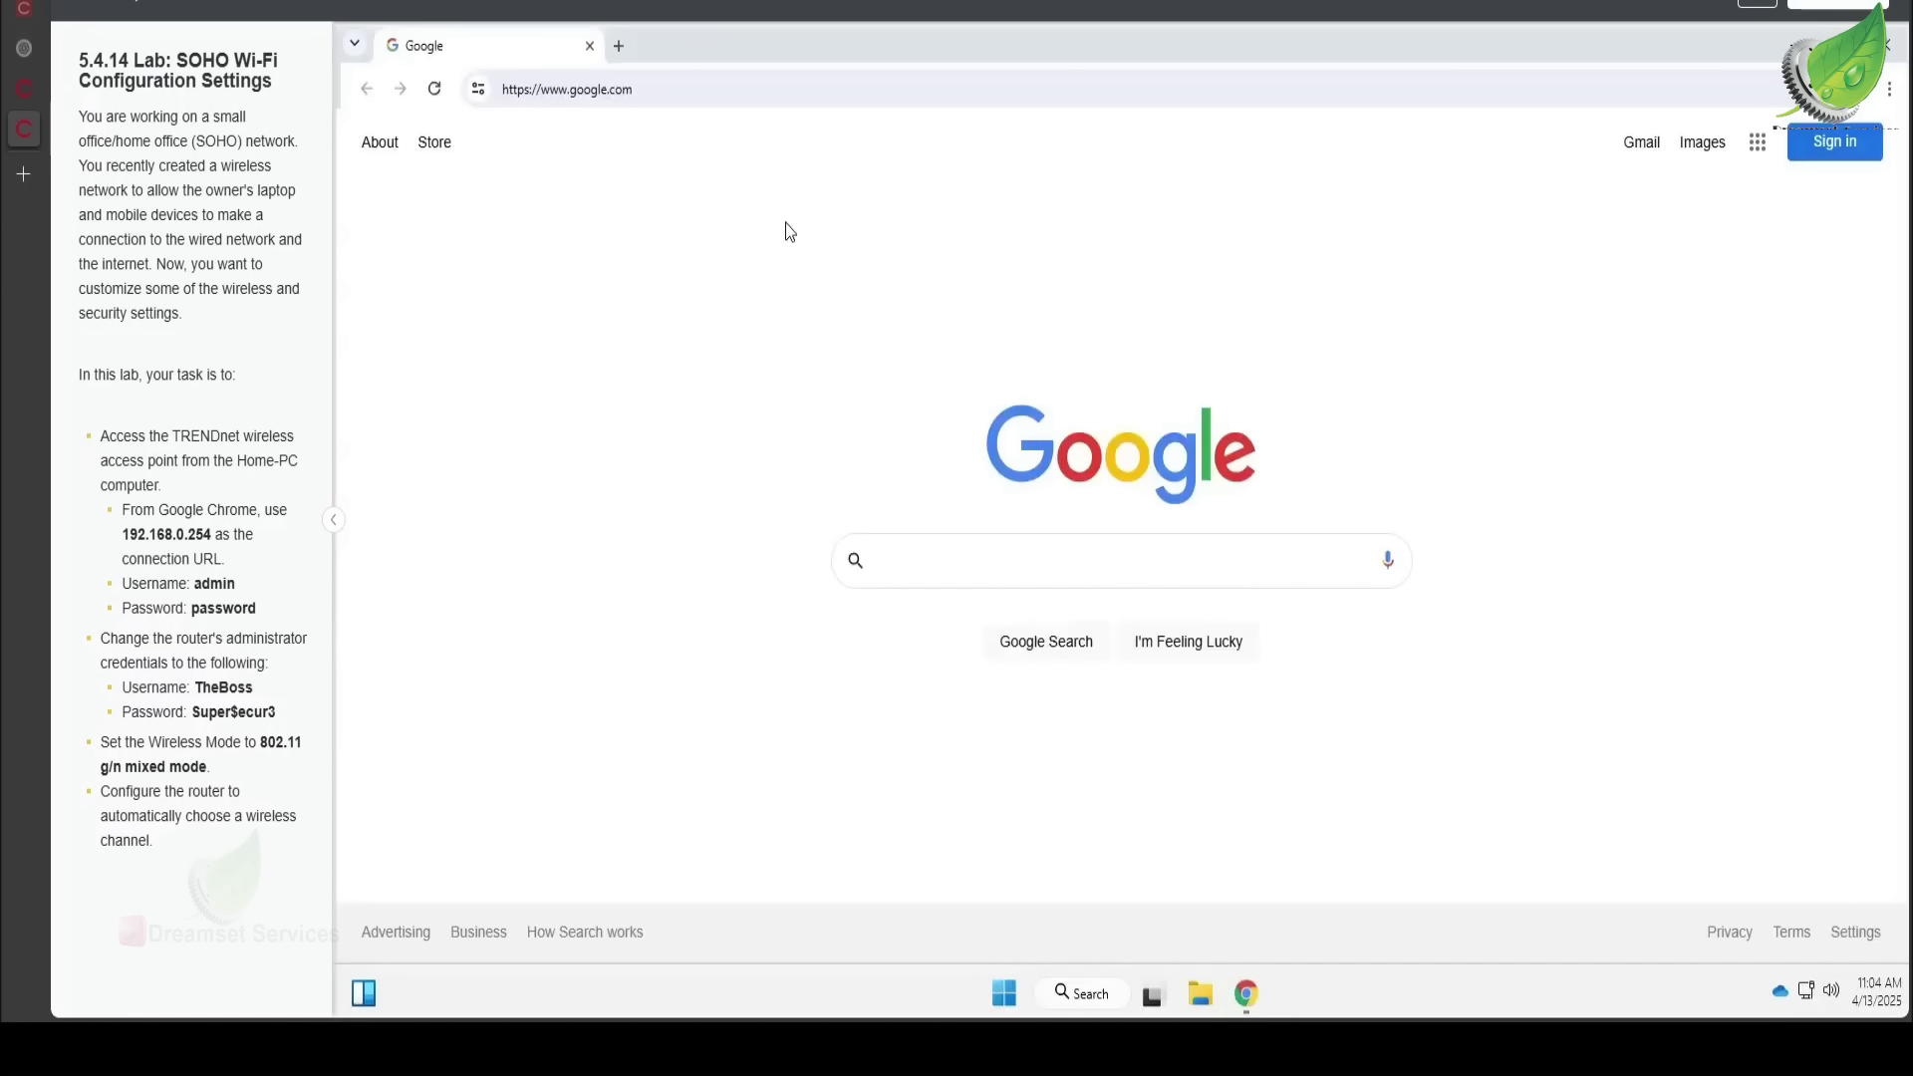
- Start replacing Chrome's address with 192.168.0.254, correcting a mistyped final digit
click(793, 96)
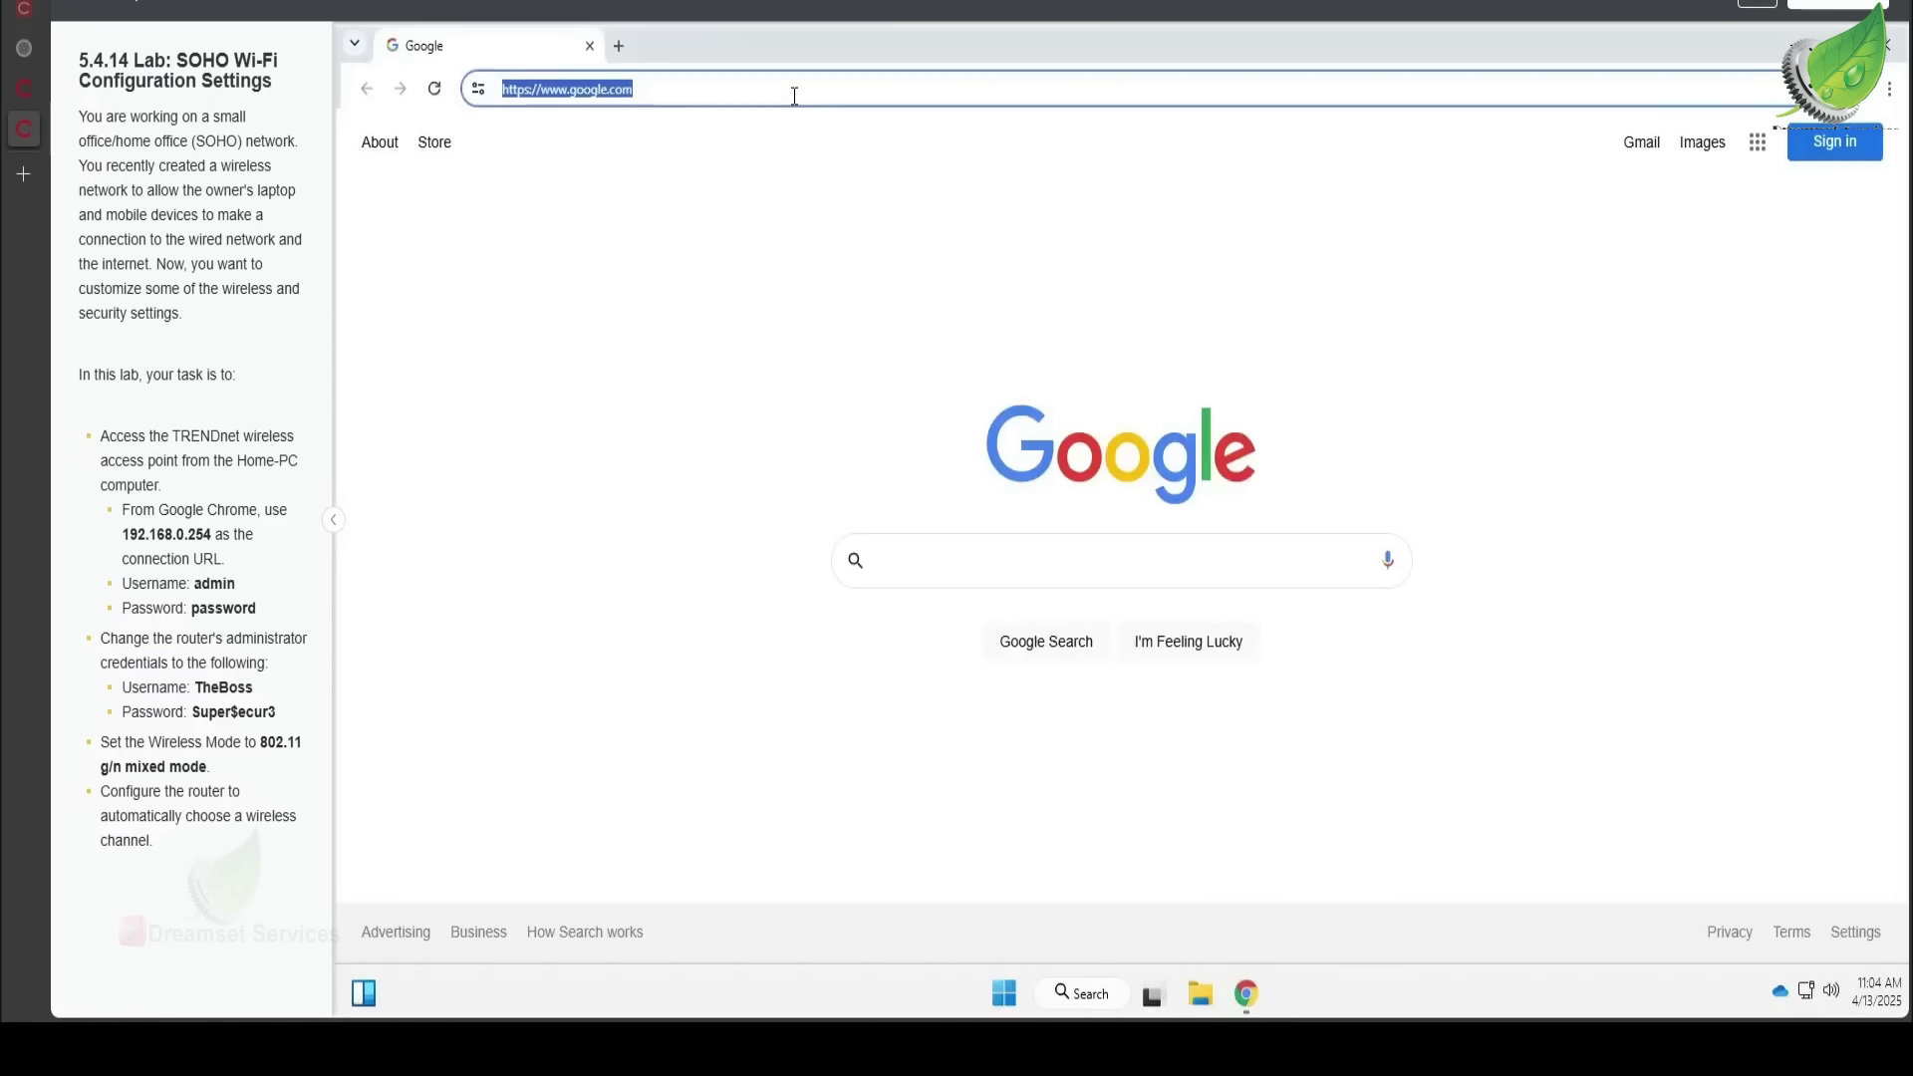
text(192.168.0.5)
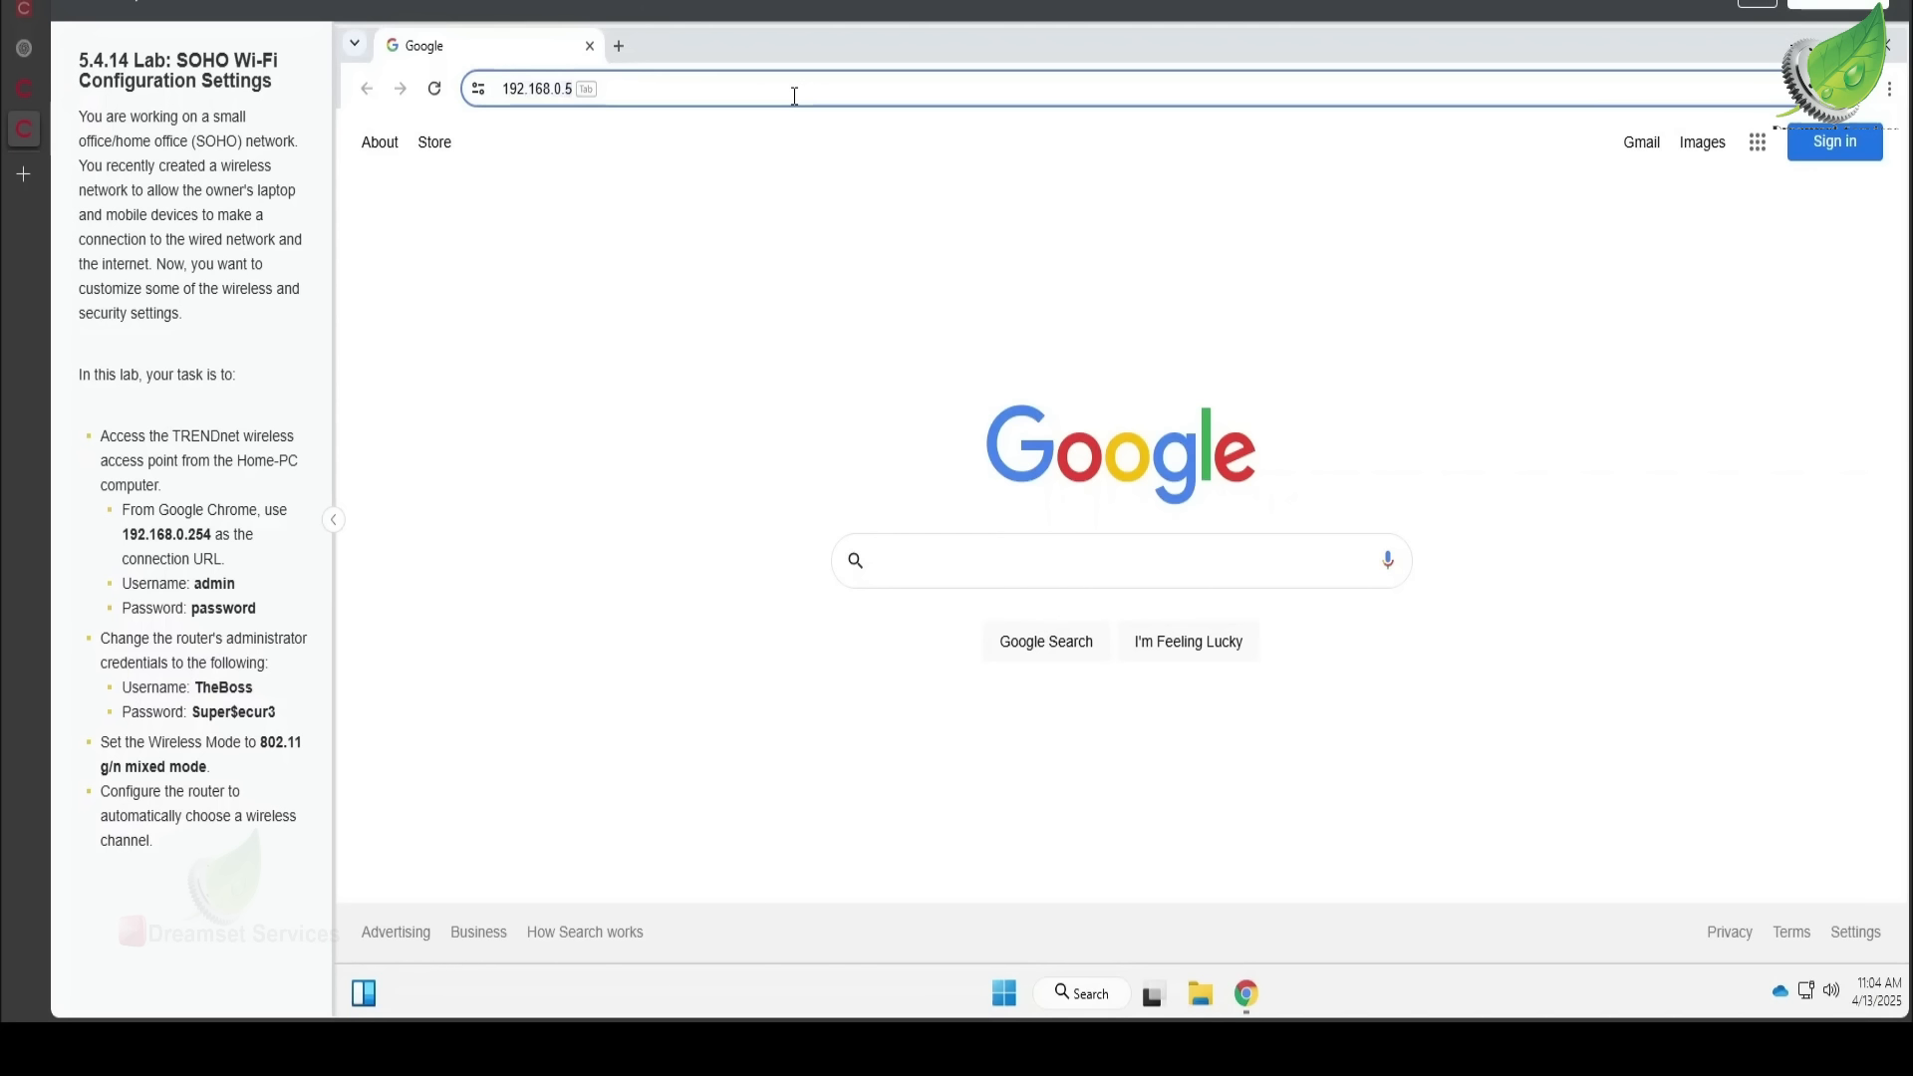
key(BackSpace)
- Load 192.168.0.254 and sign in to the TEW-637AP with its default username and password
text(254)
key(Return)
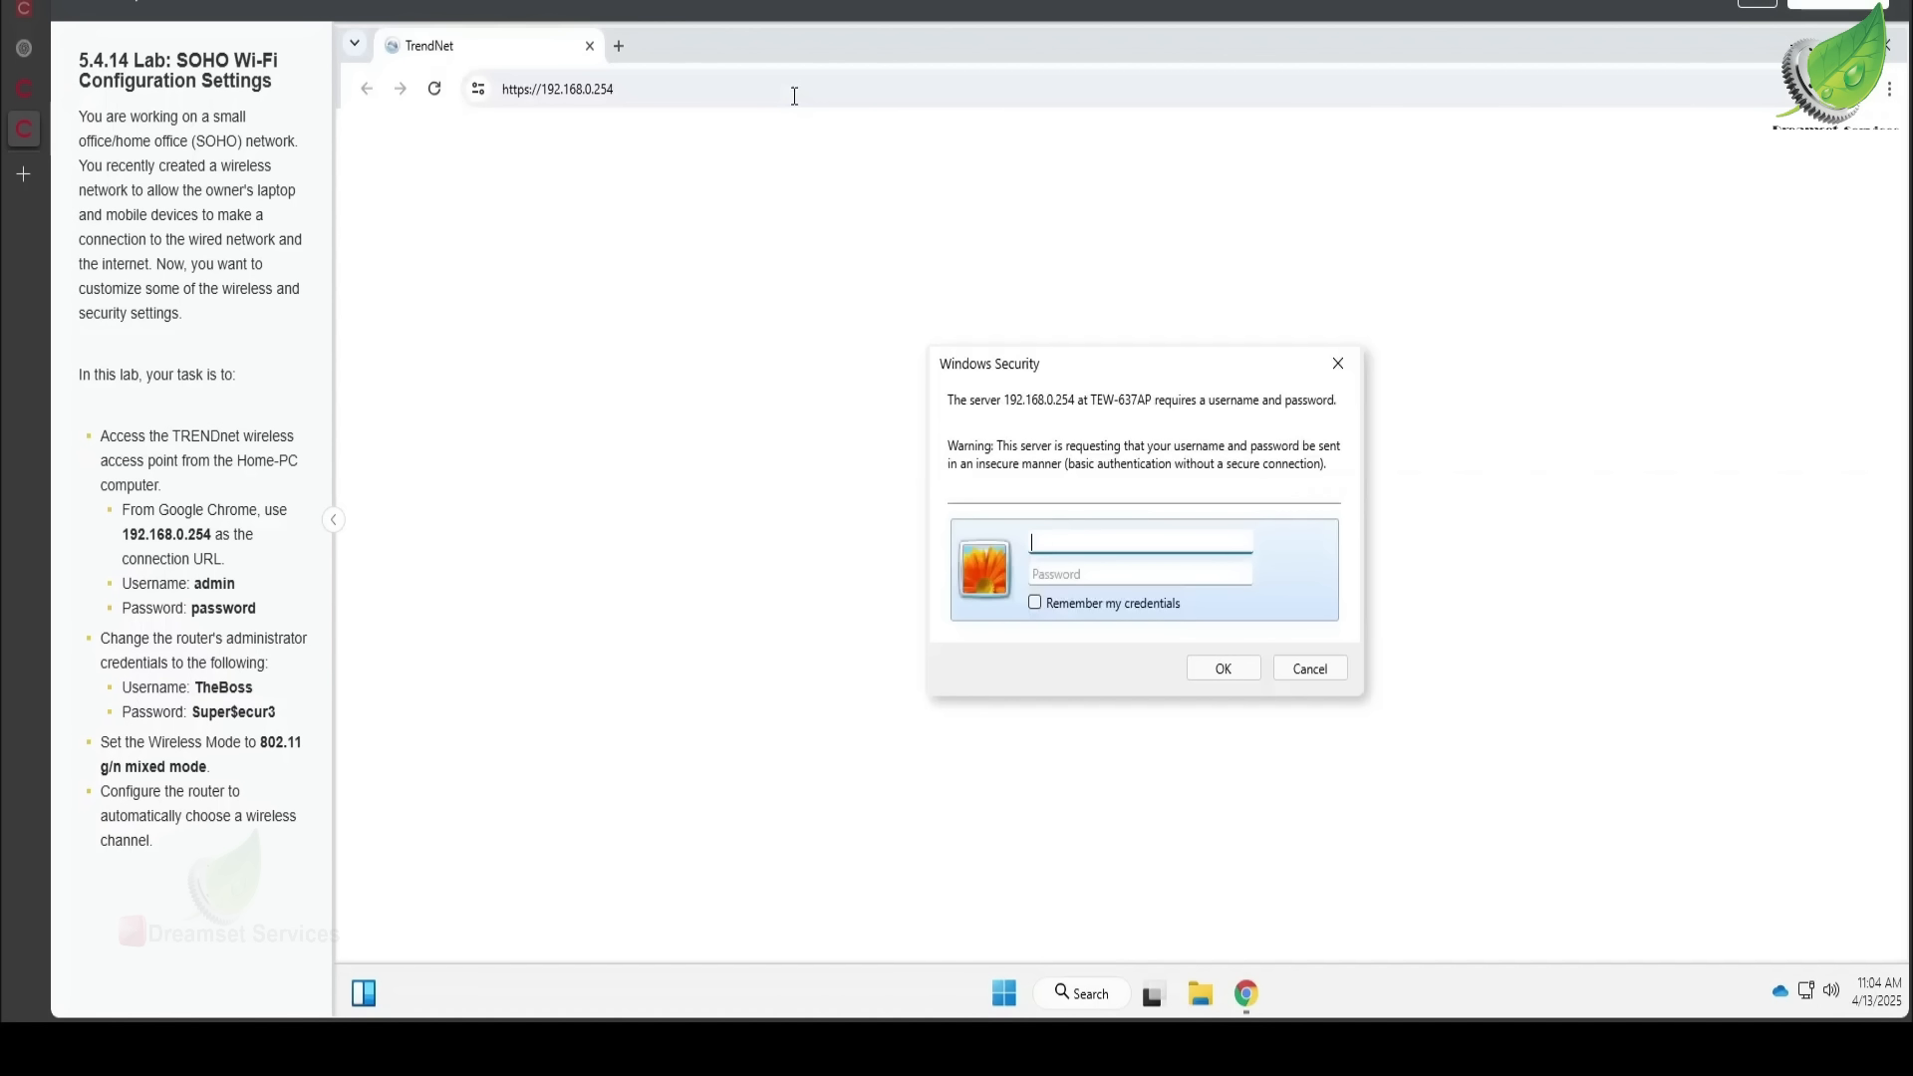
text(admin)
key(Tab)
text(pas)
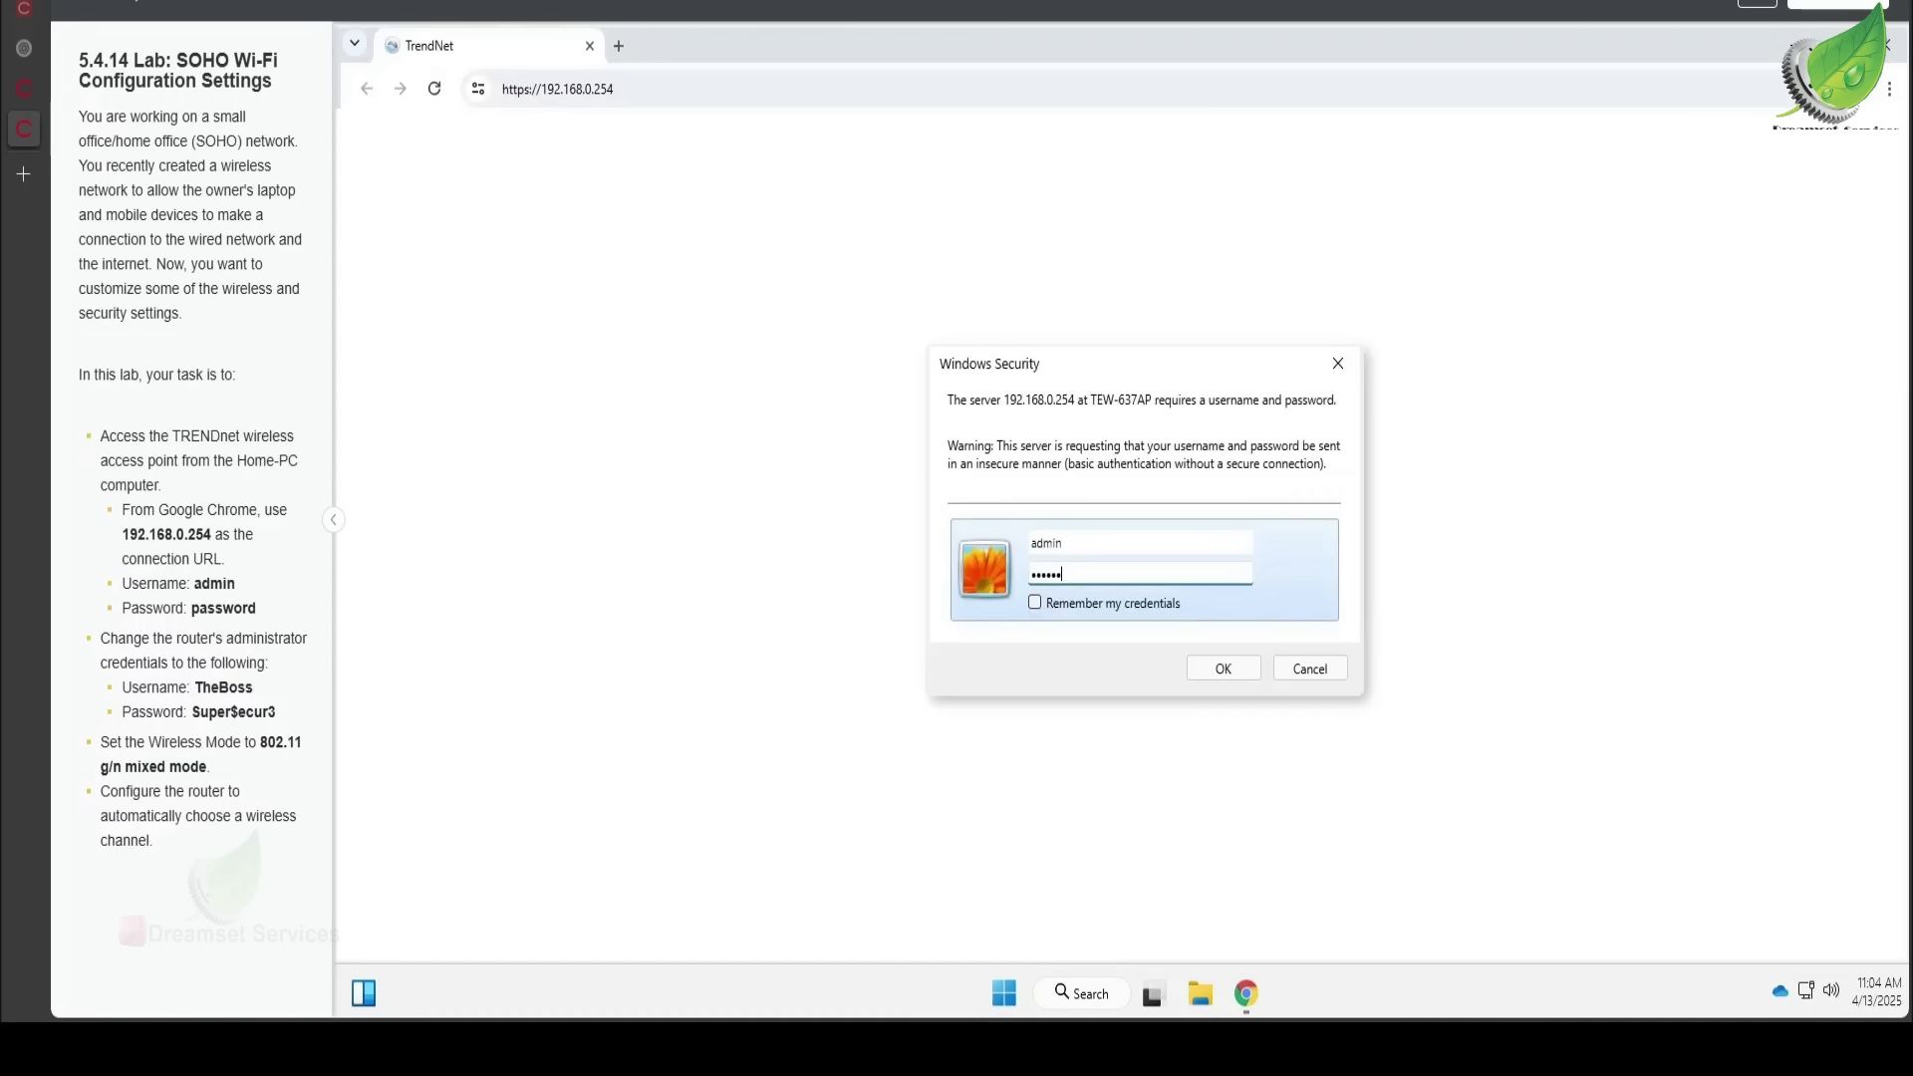
key(Return)
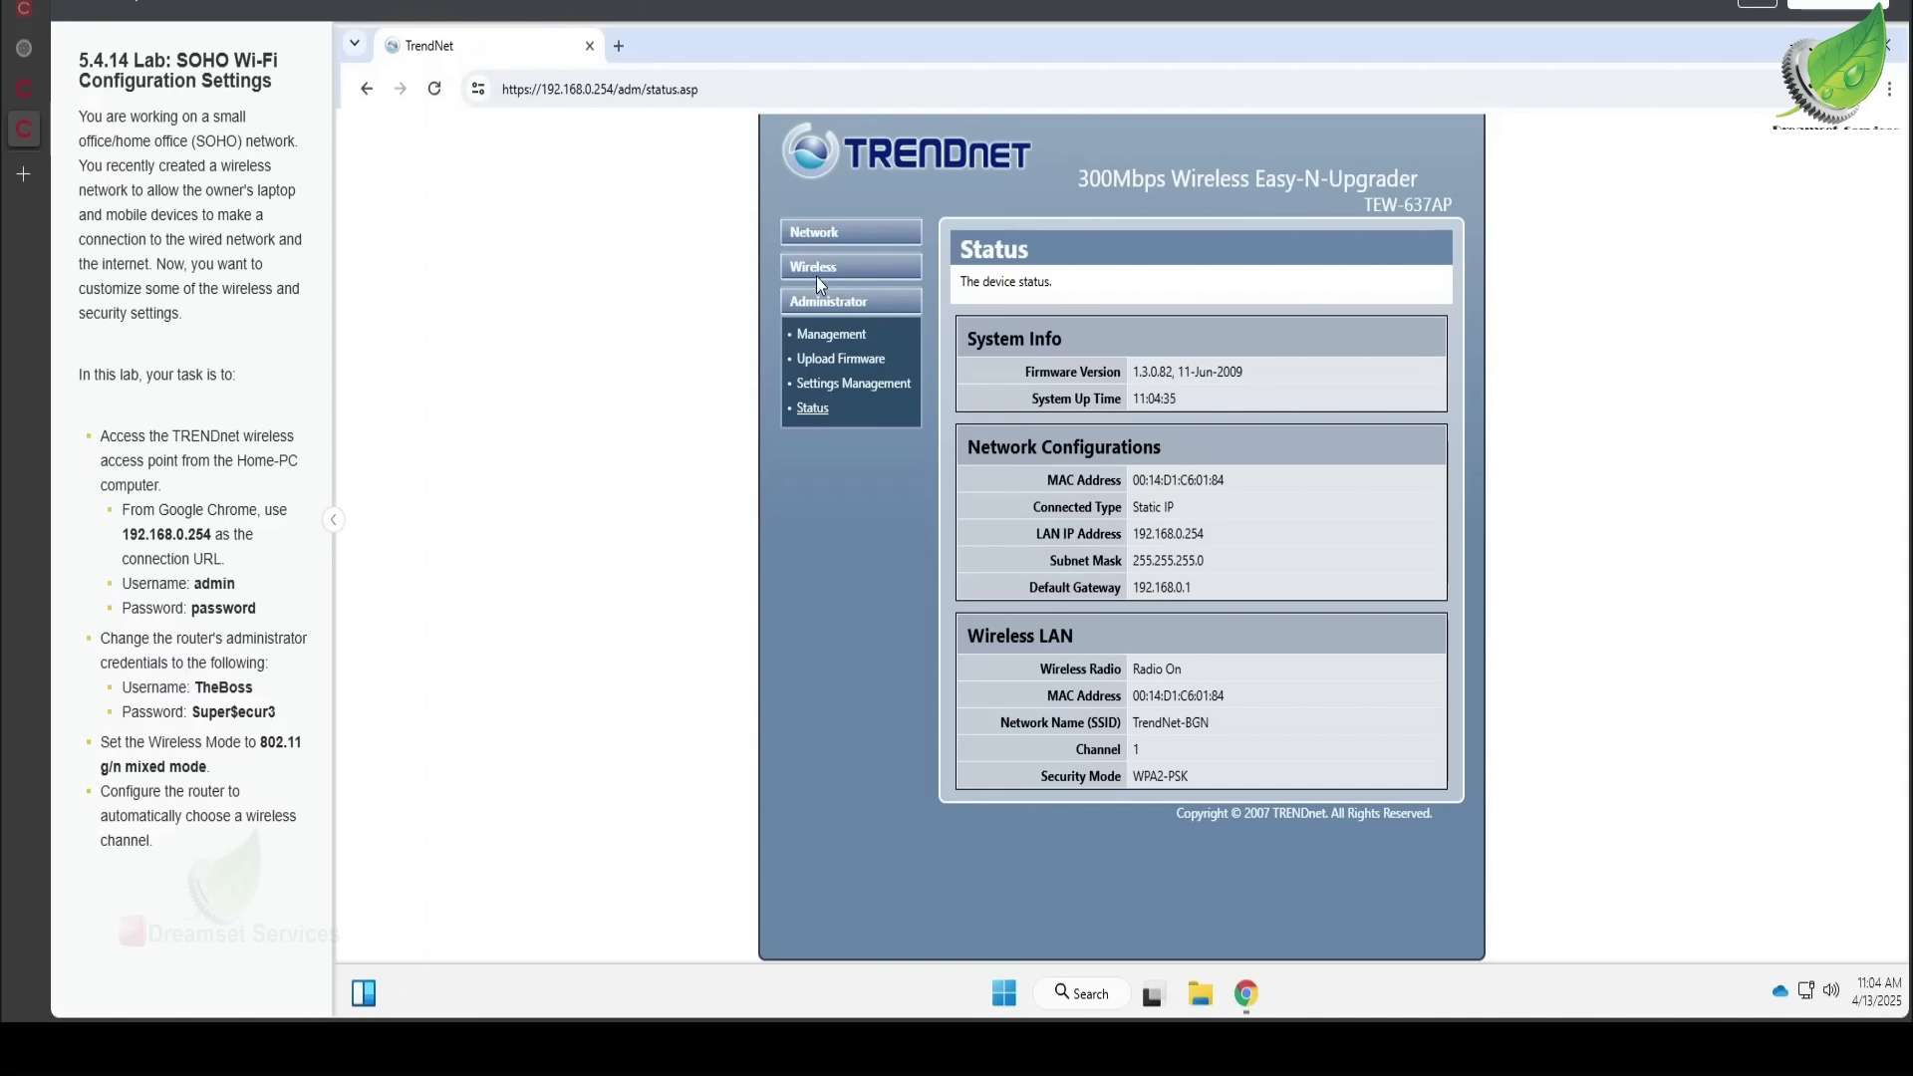
- In Administrator > Management, replace the Account name with the new username TheBoss
click(833, 336)
click(1201, 361)
drag(1202, 361, 1031, 360)
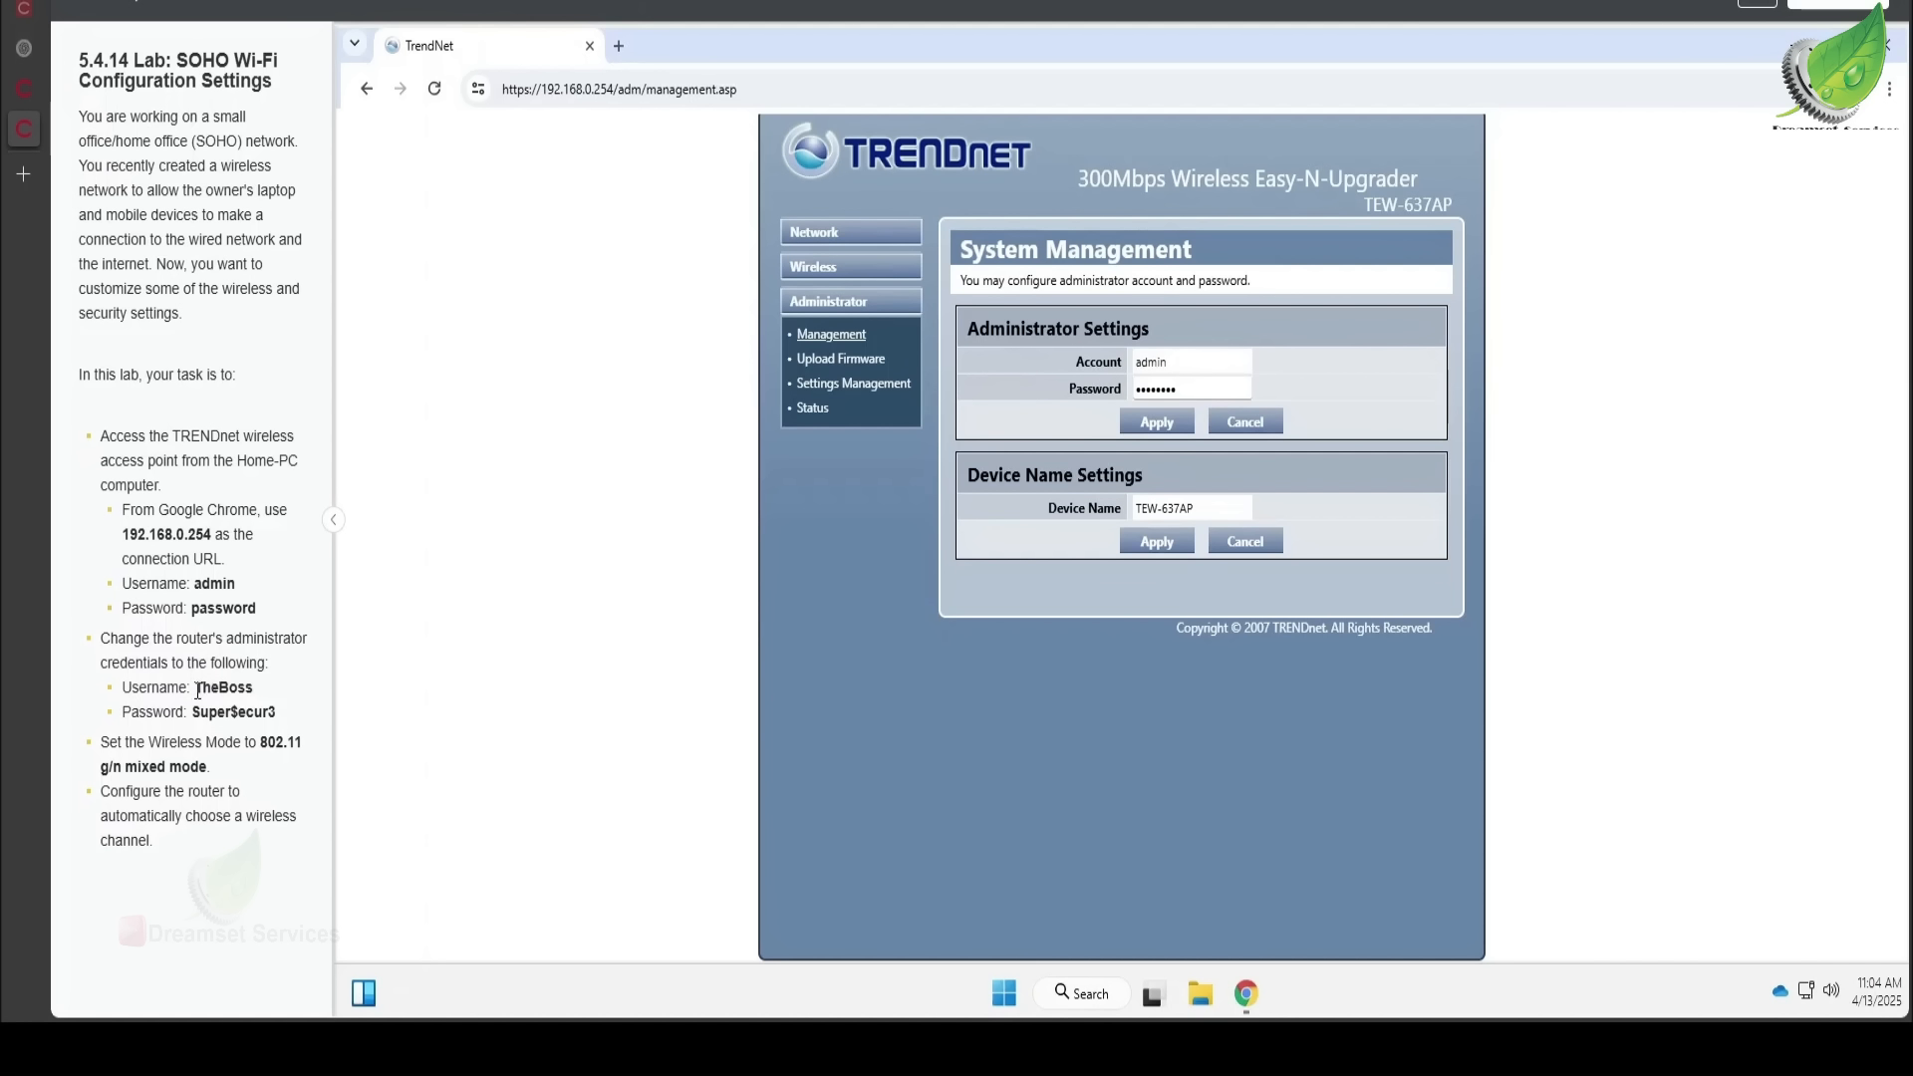
drag(196, 688, 252, 690)
key(ctrl+c)
double_click(1181, 362)
click(1180, 362)
drag(1181, 362, 1093, 367)
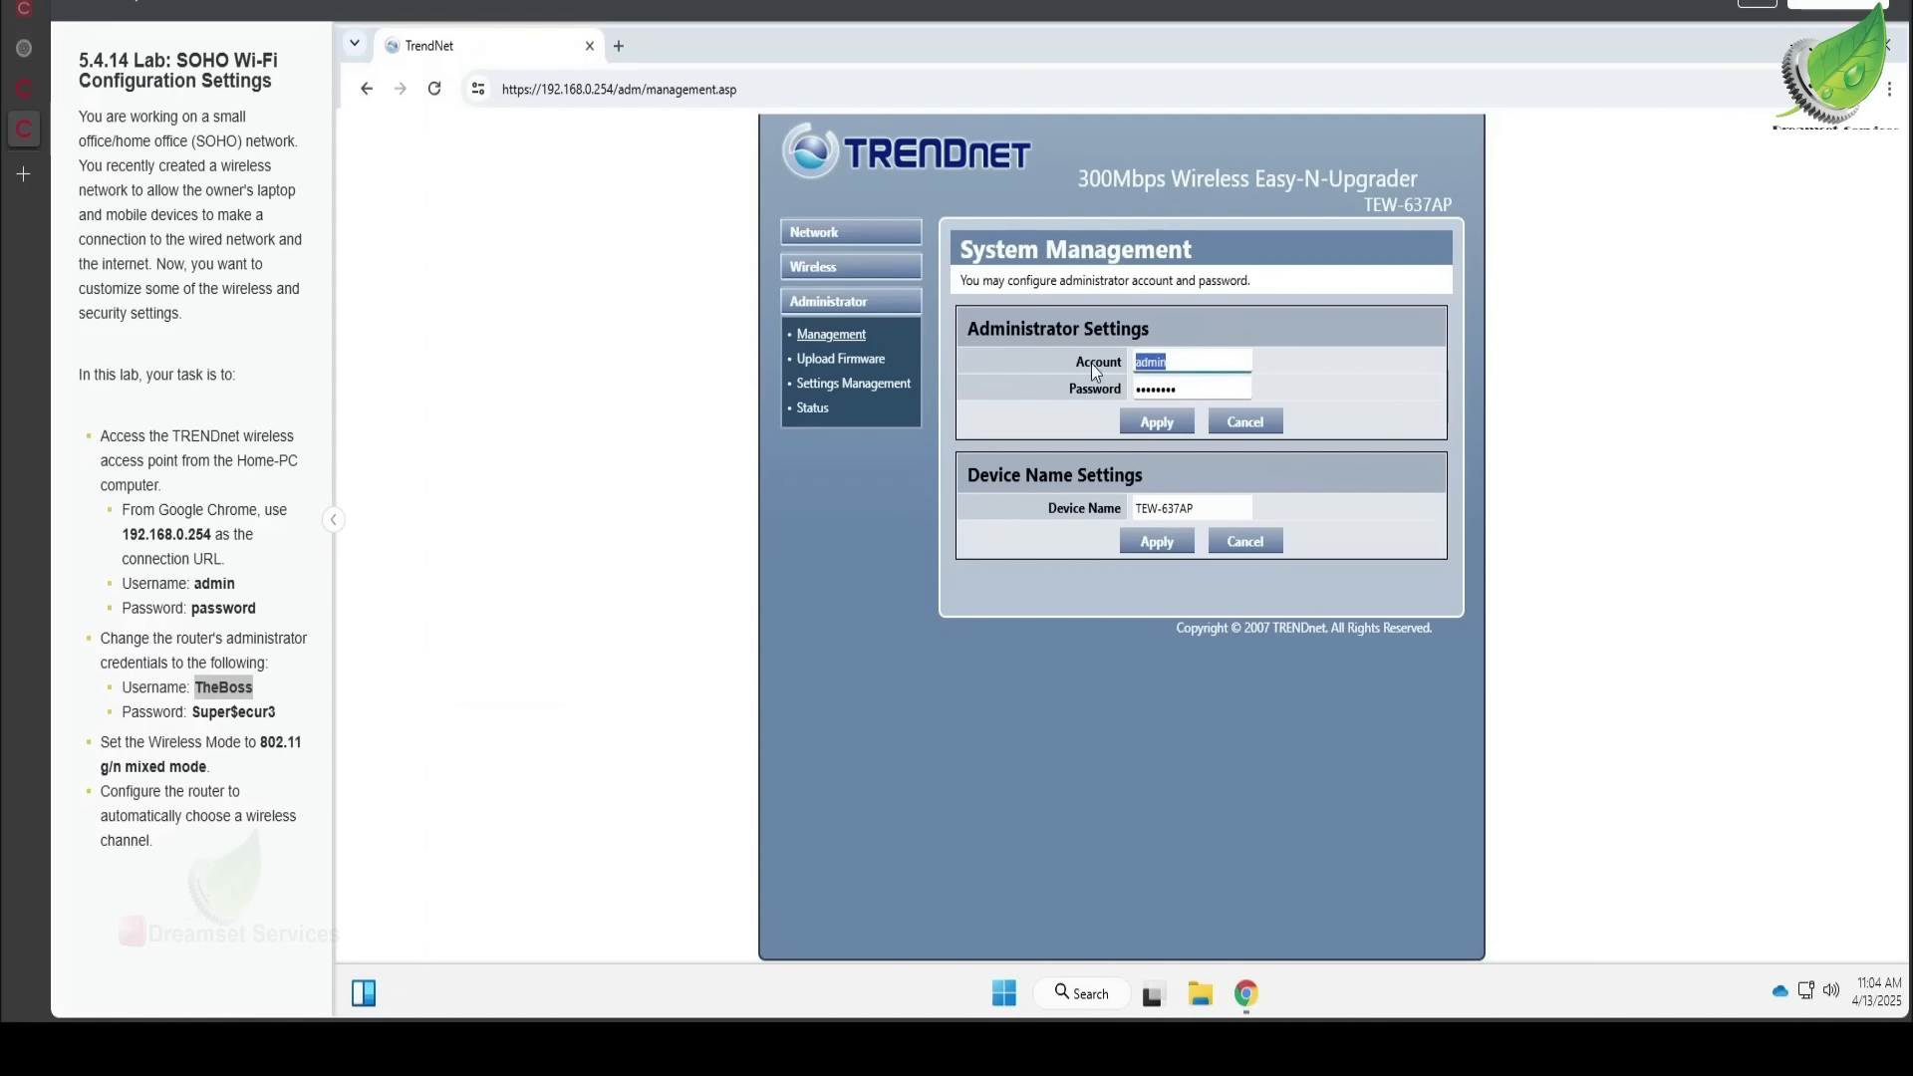
key(ctrl+v)
- Replace the password with the new one from the task list and apply the credentials
click(195, 714)
drag(195, 714, 277, 714)
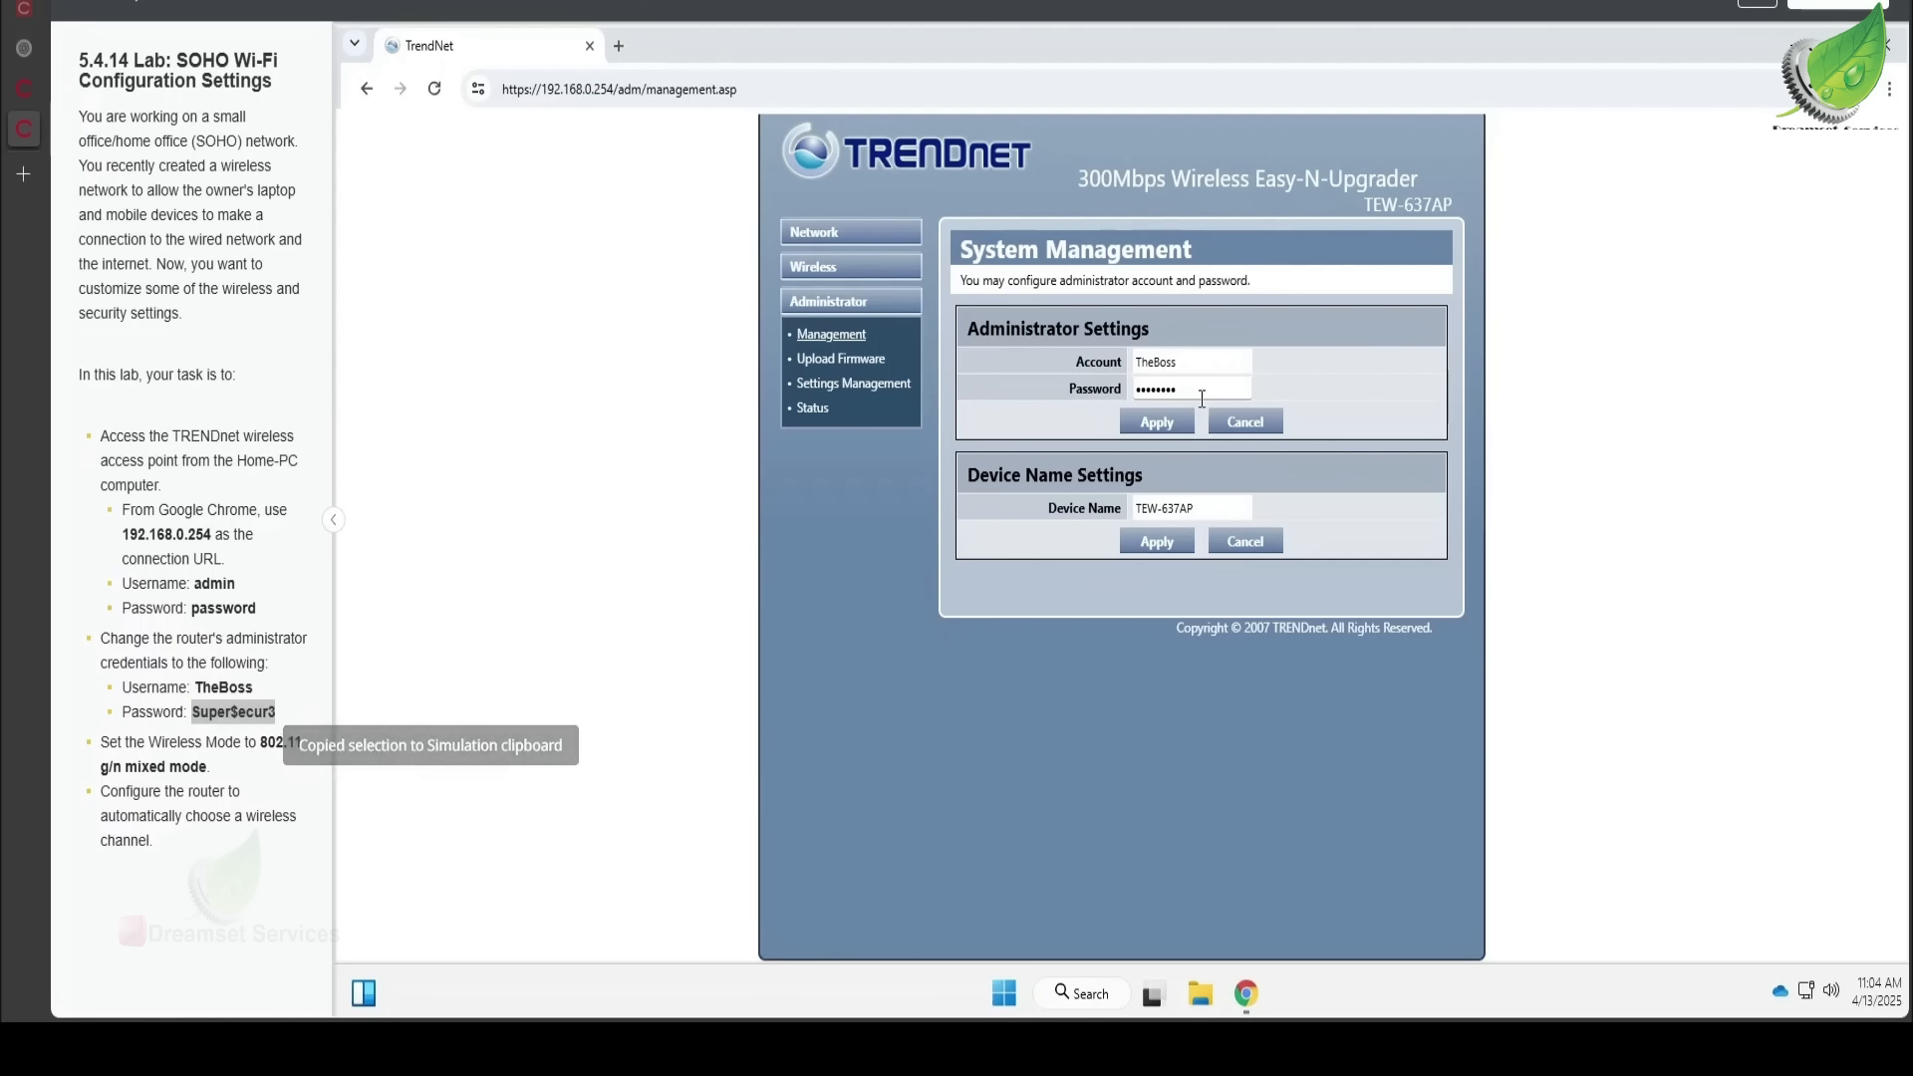
drag(1202, 399, 1049, 397)
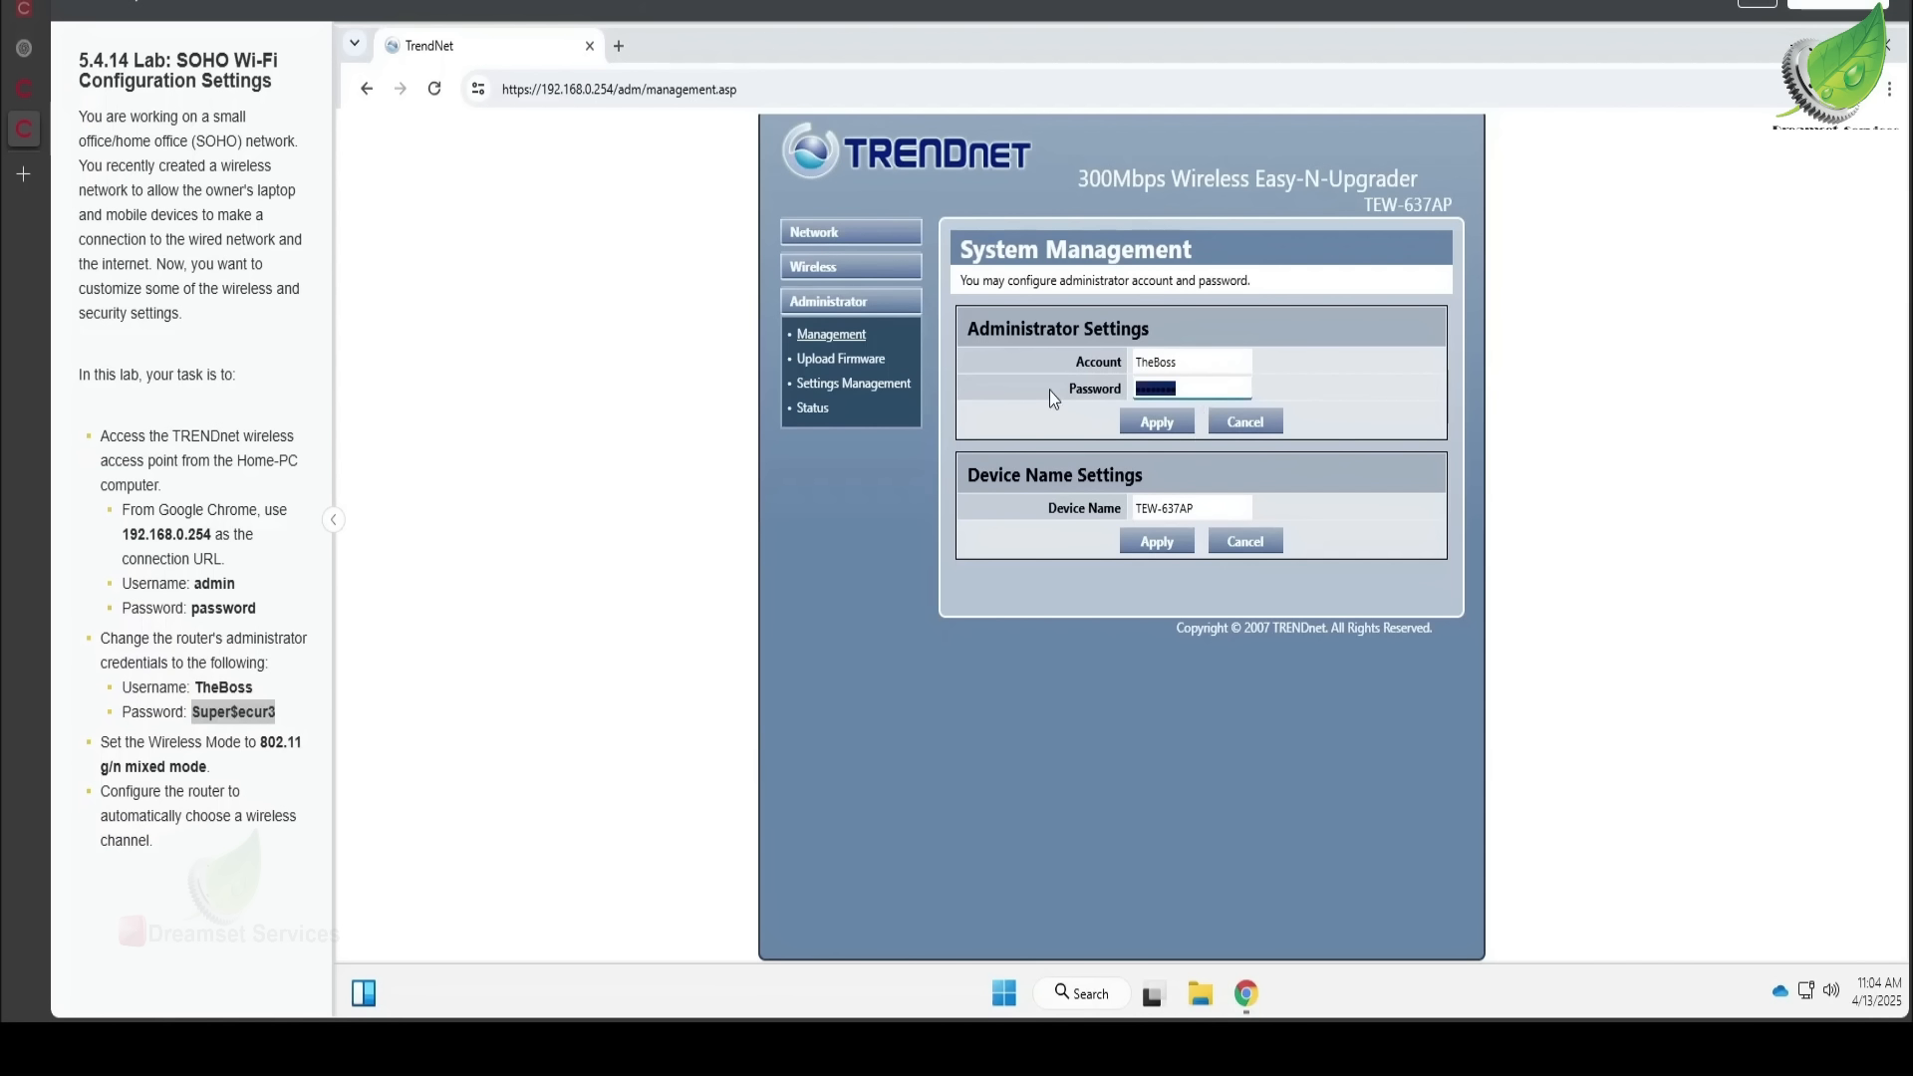
key(ctrl+v)
click(1152, 416)
- In Wireless > Basic, set Wireless Mode to 802.11 g/n mixed mode and Frequency(Channel) to AutoSelect
click(855, 267)
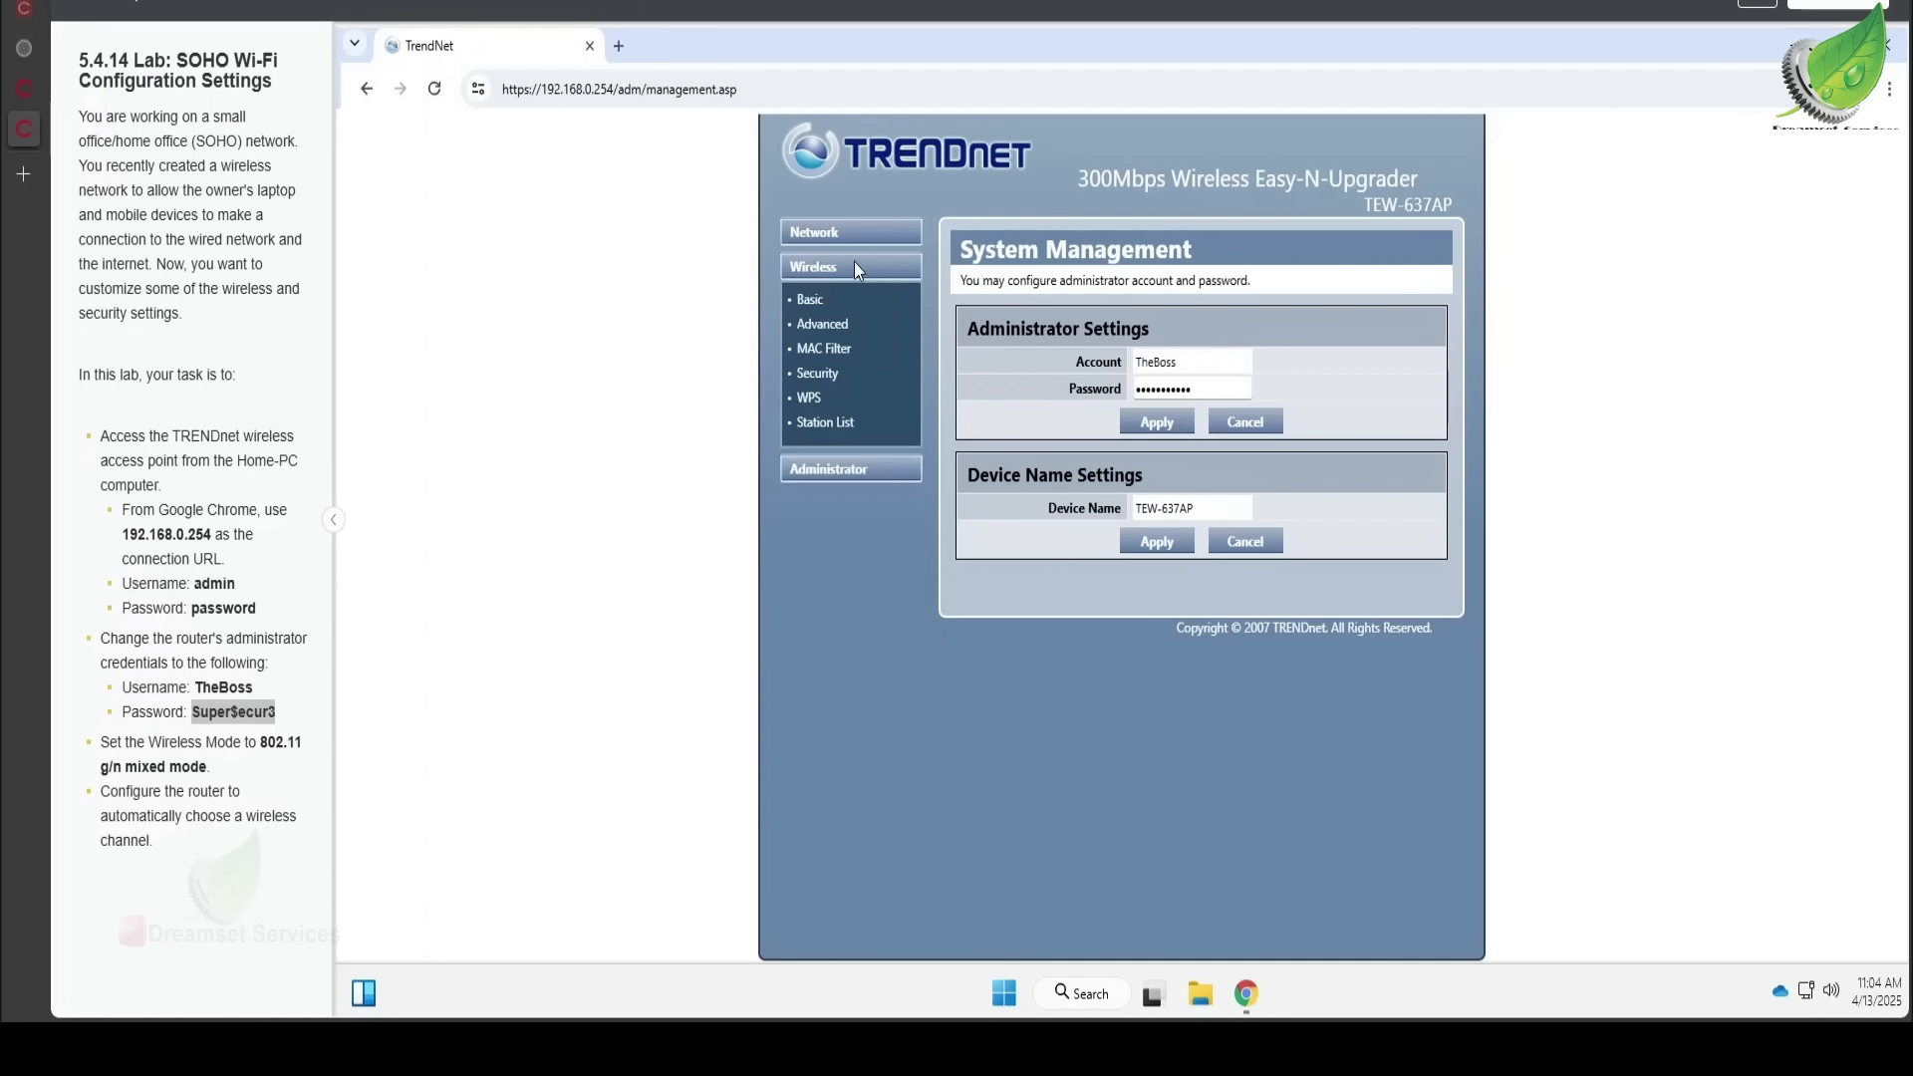
click(825, 329)
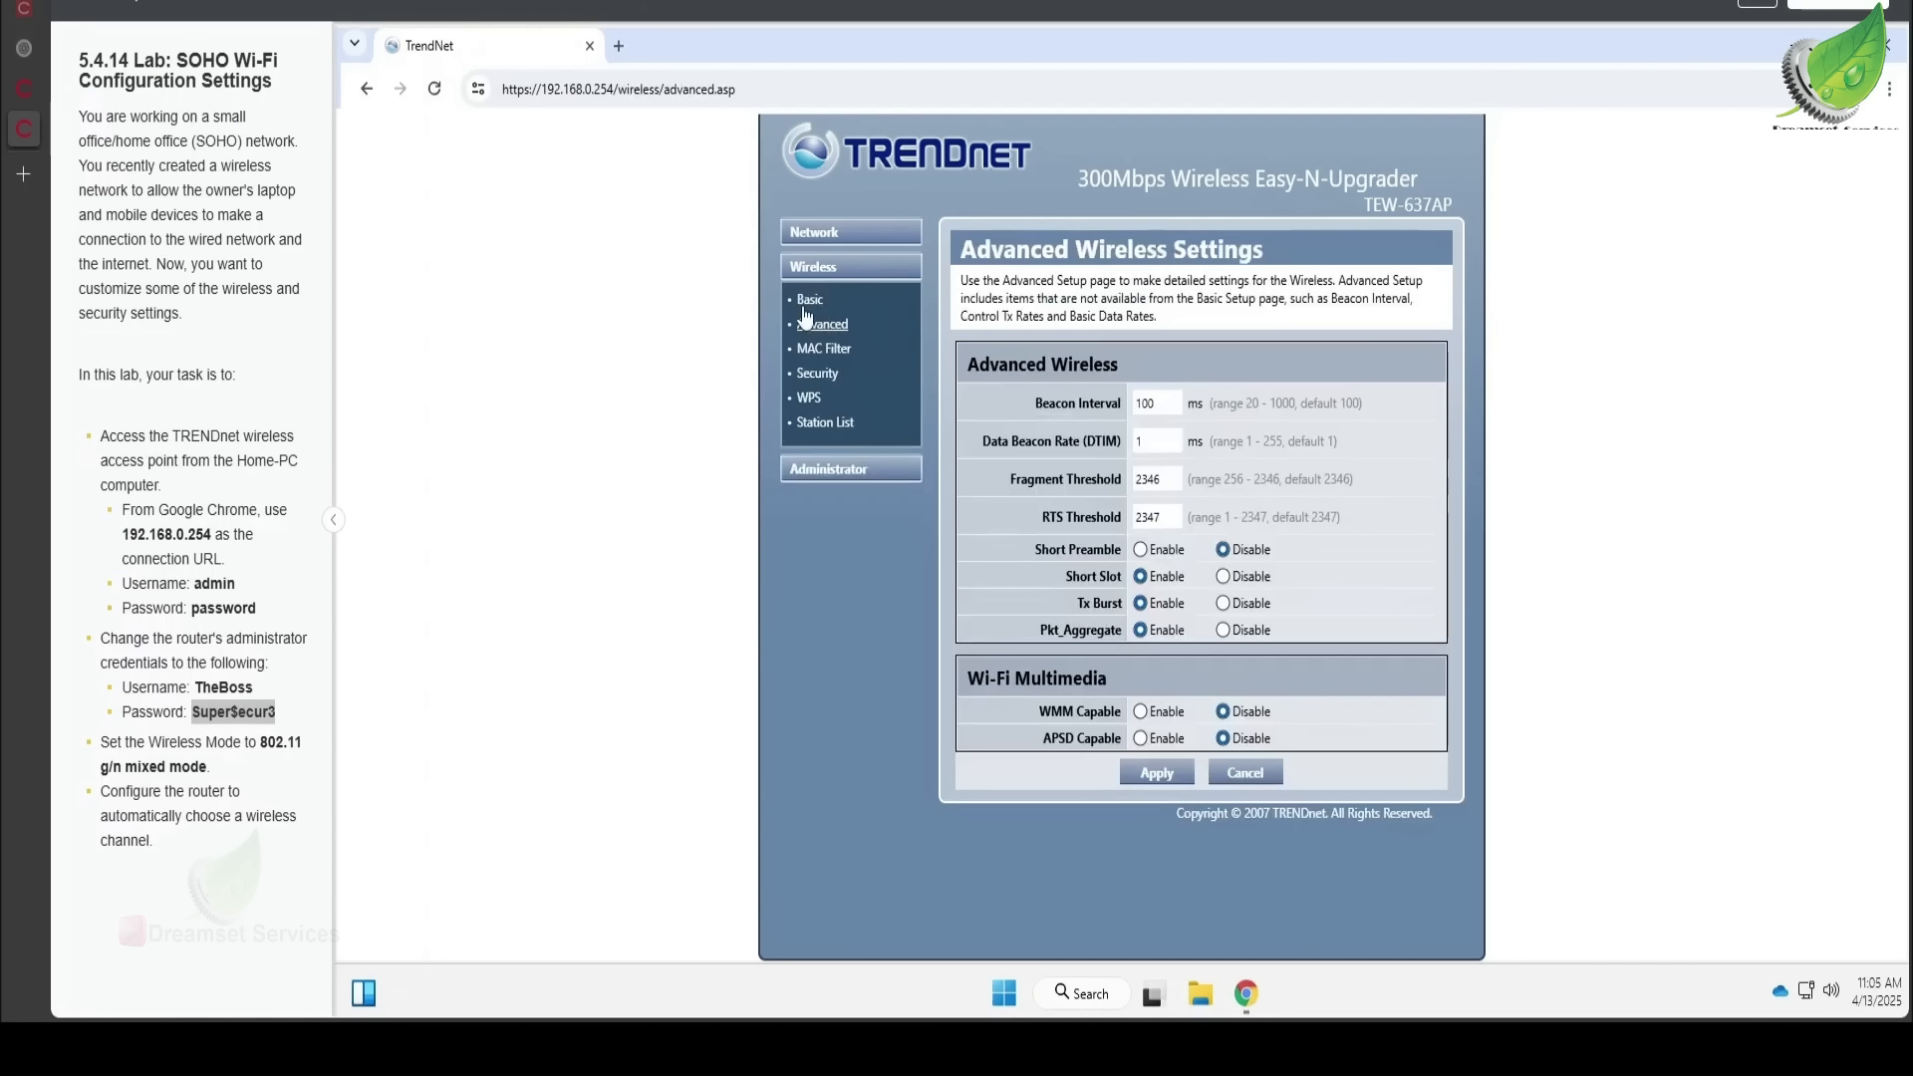
click(807, 304)
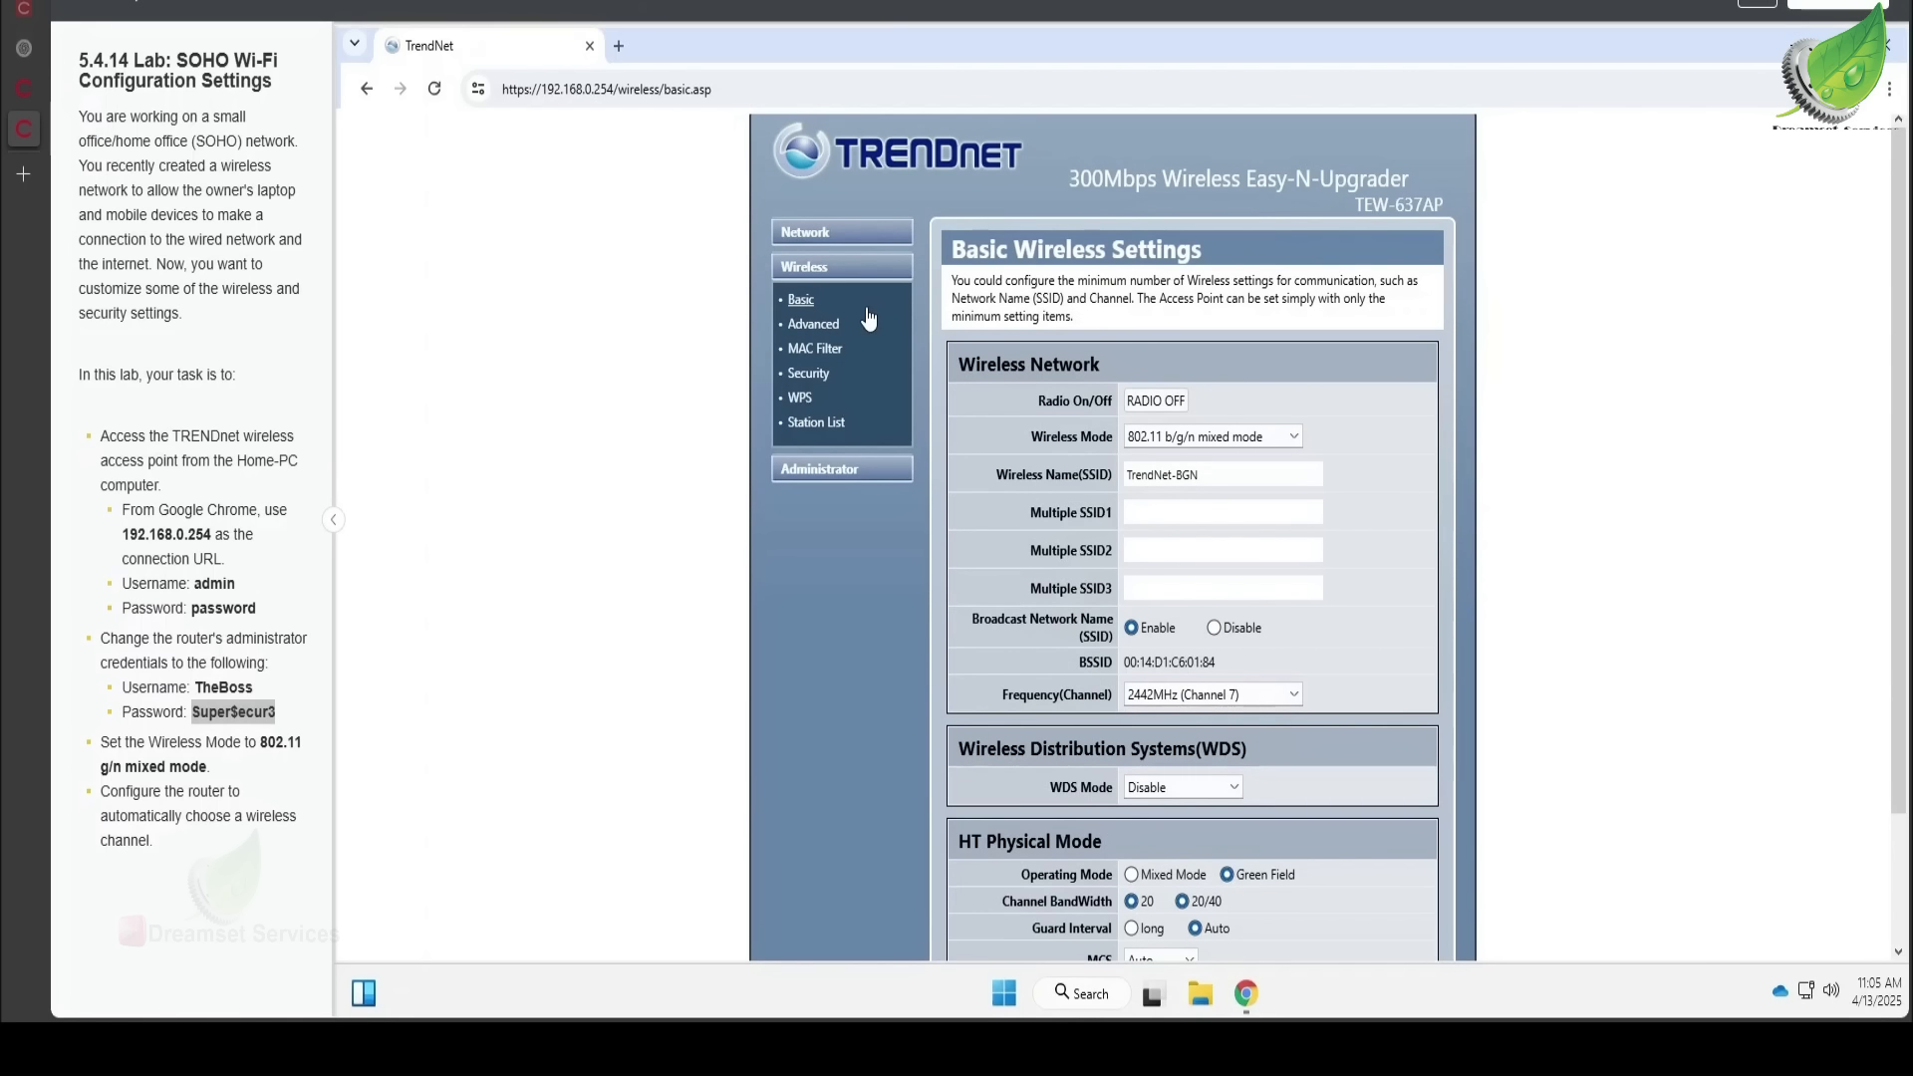
click(1298, 436)
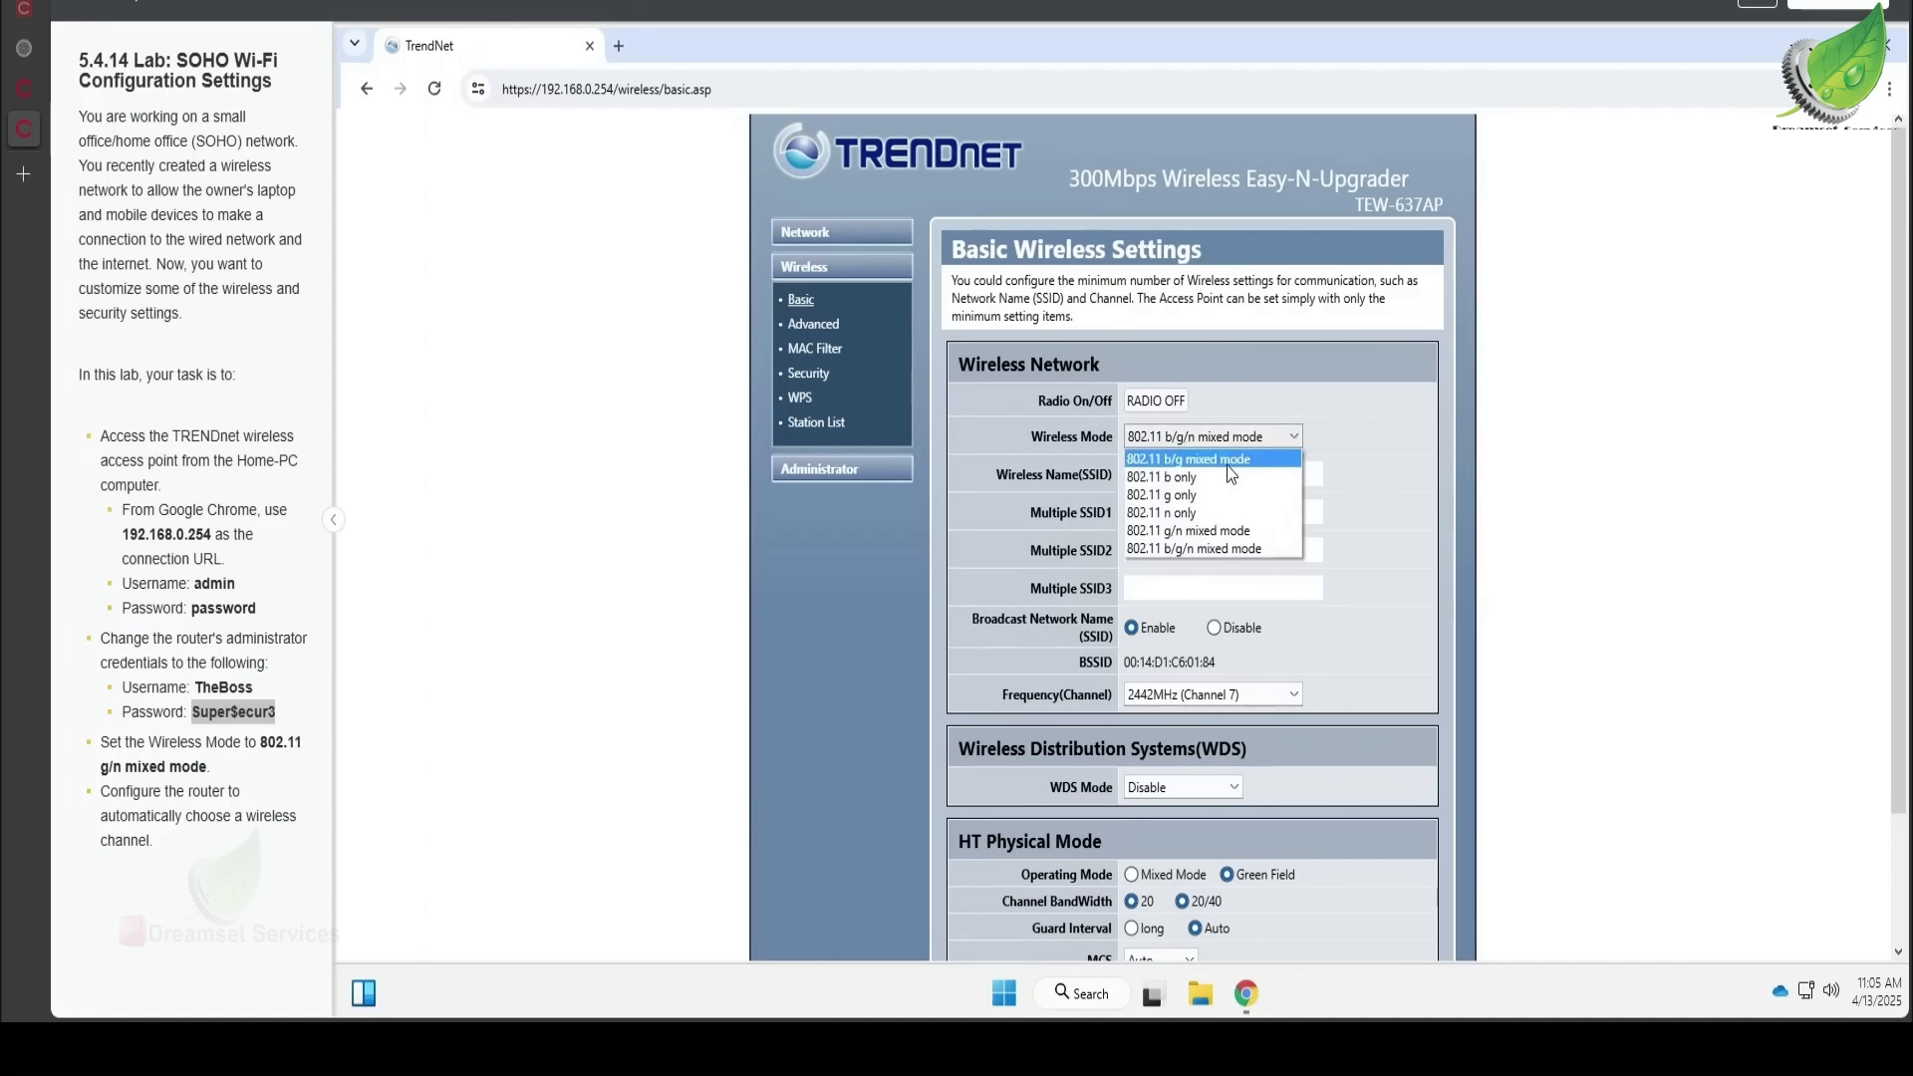
click(1233, 529)
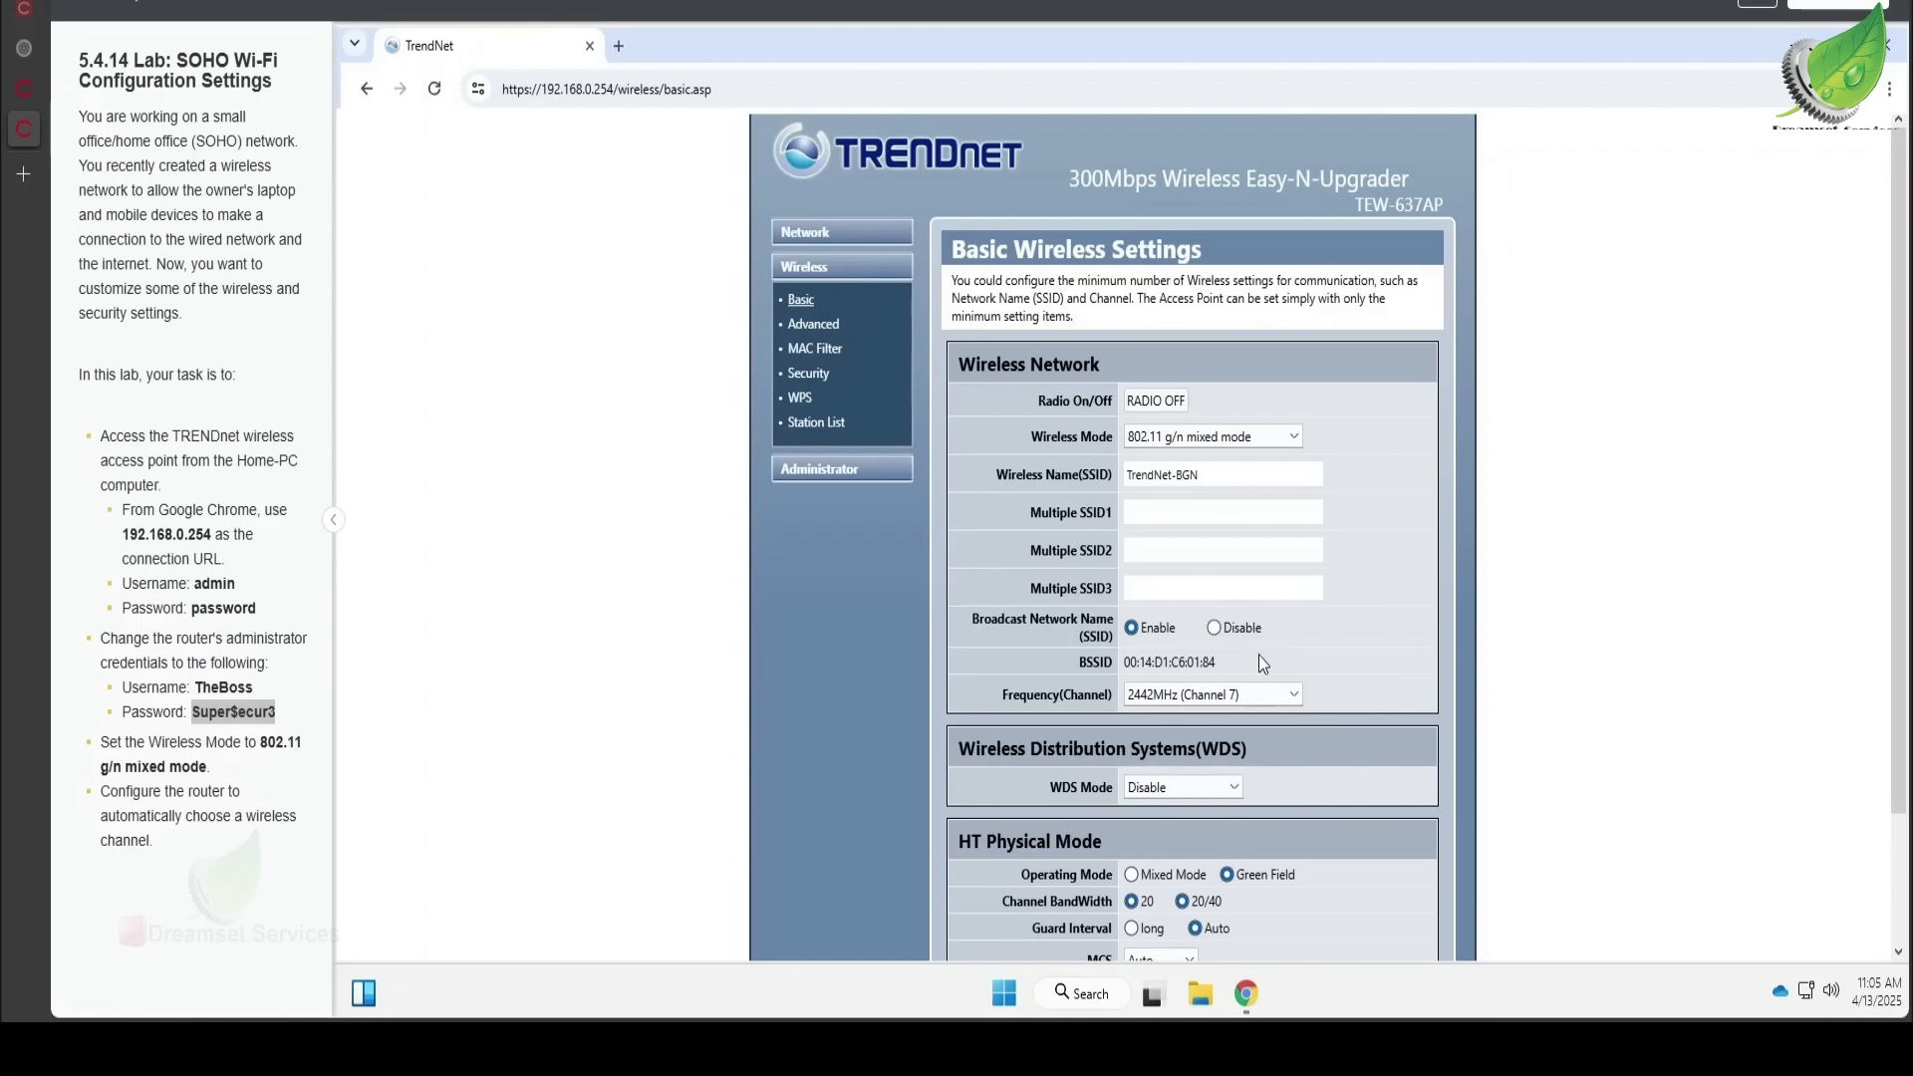
click(1260, 704)
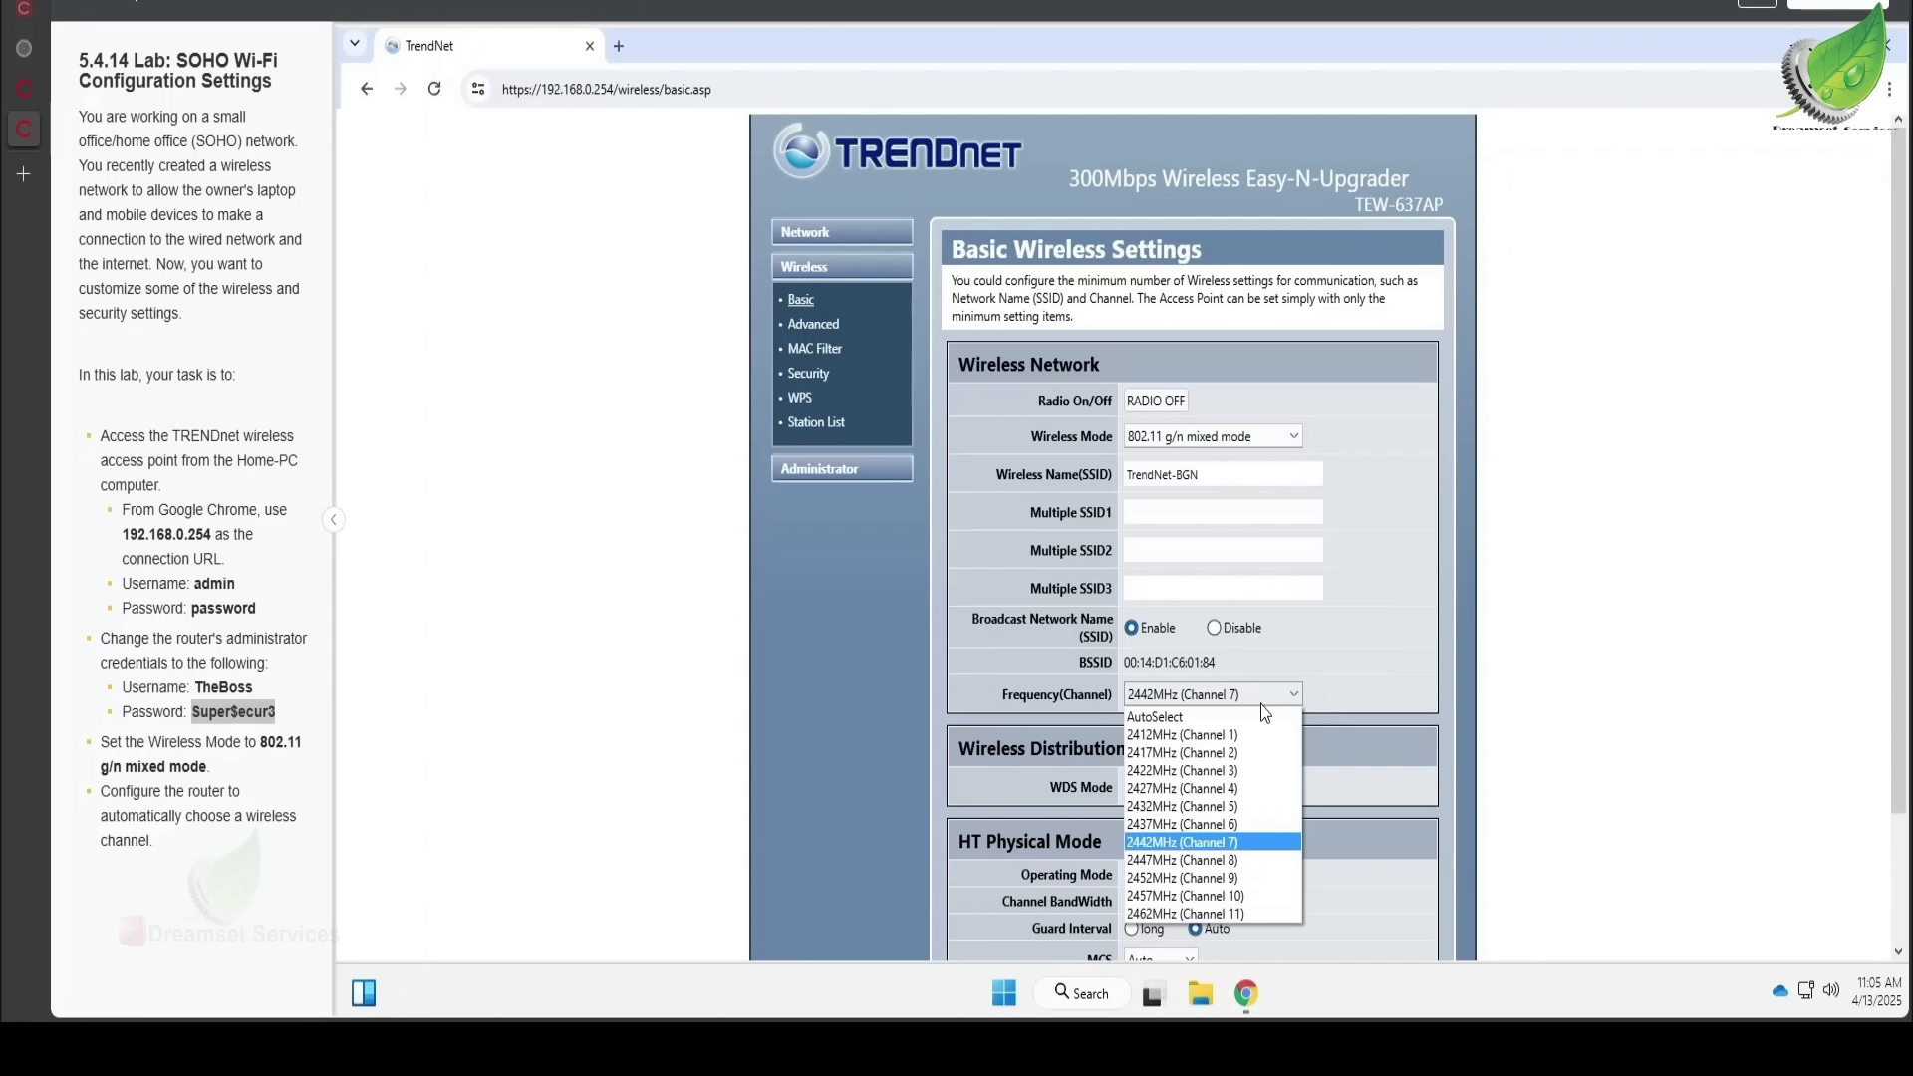
click(1208, 719)
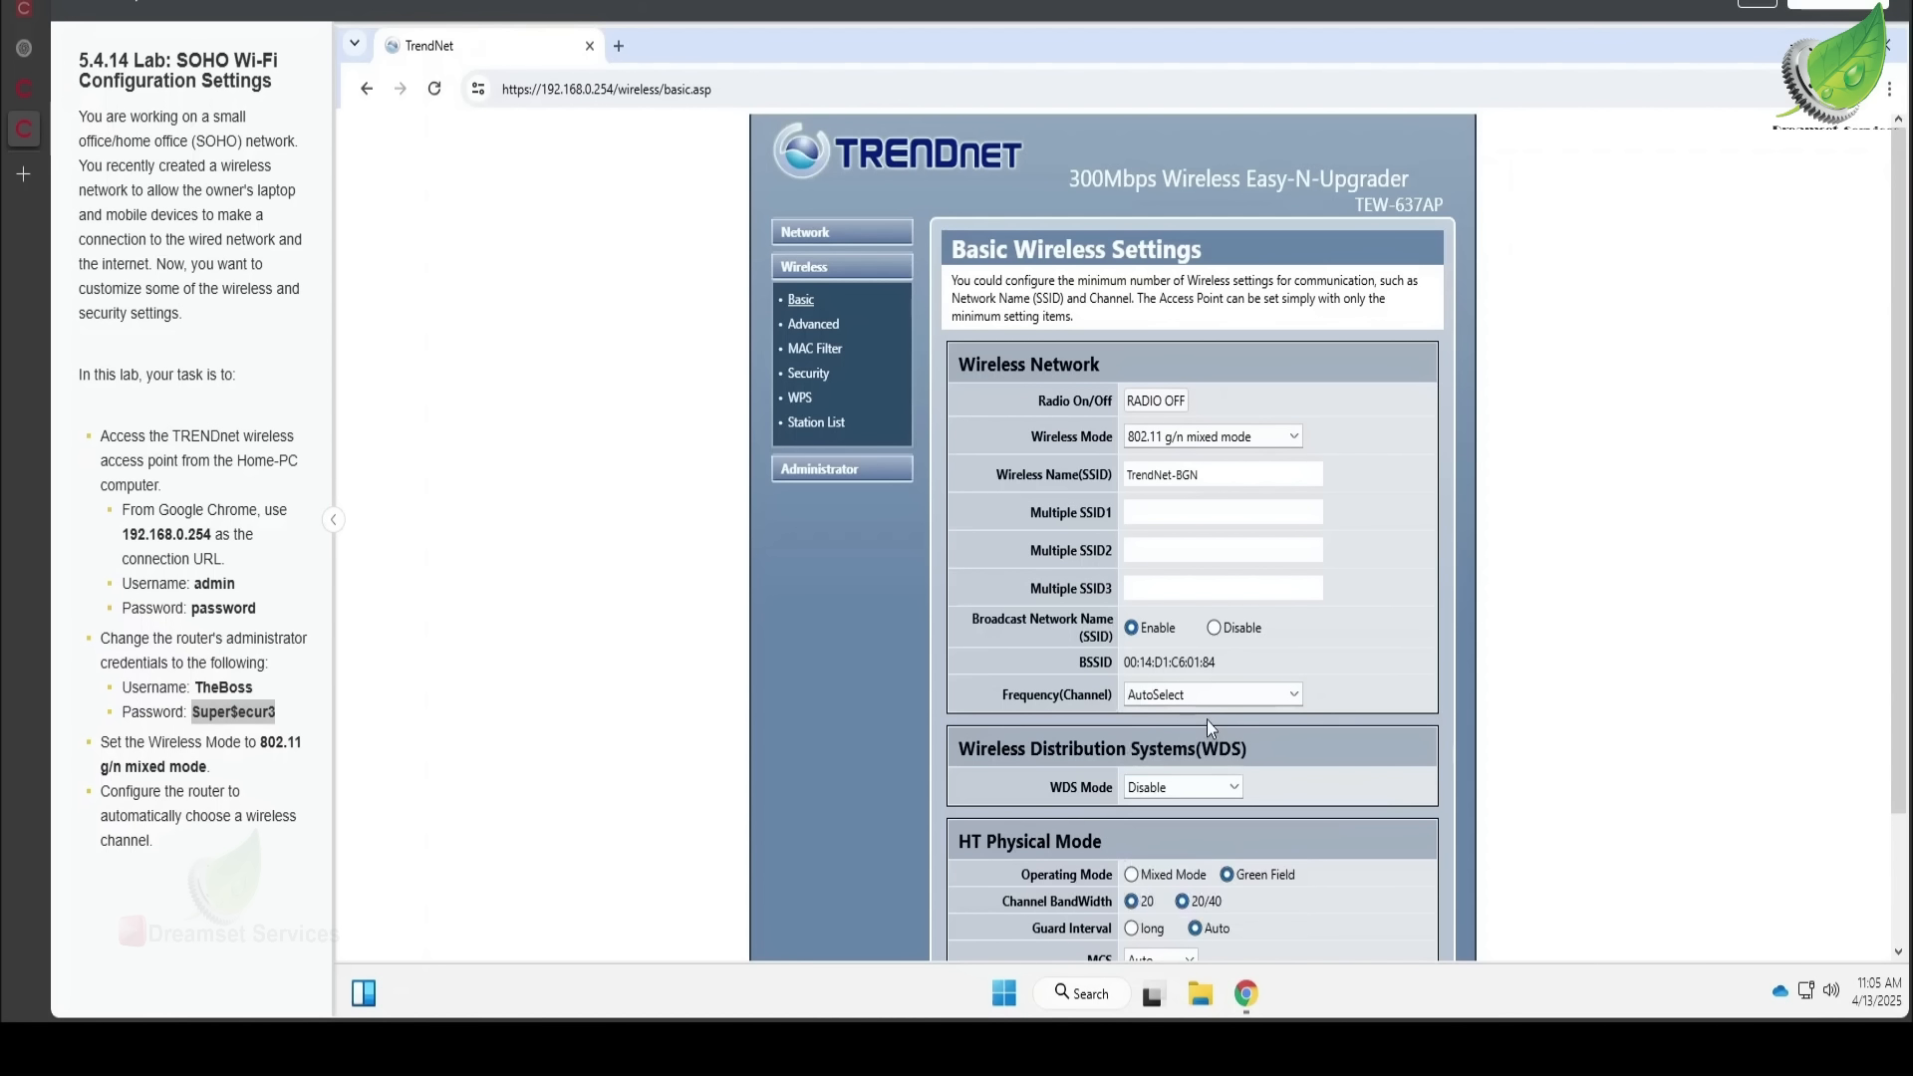
click(1242, 702)
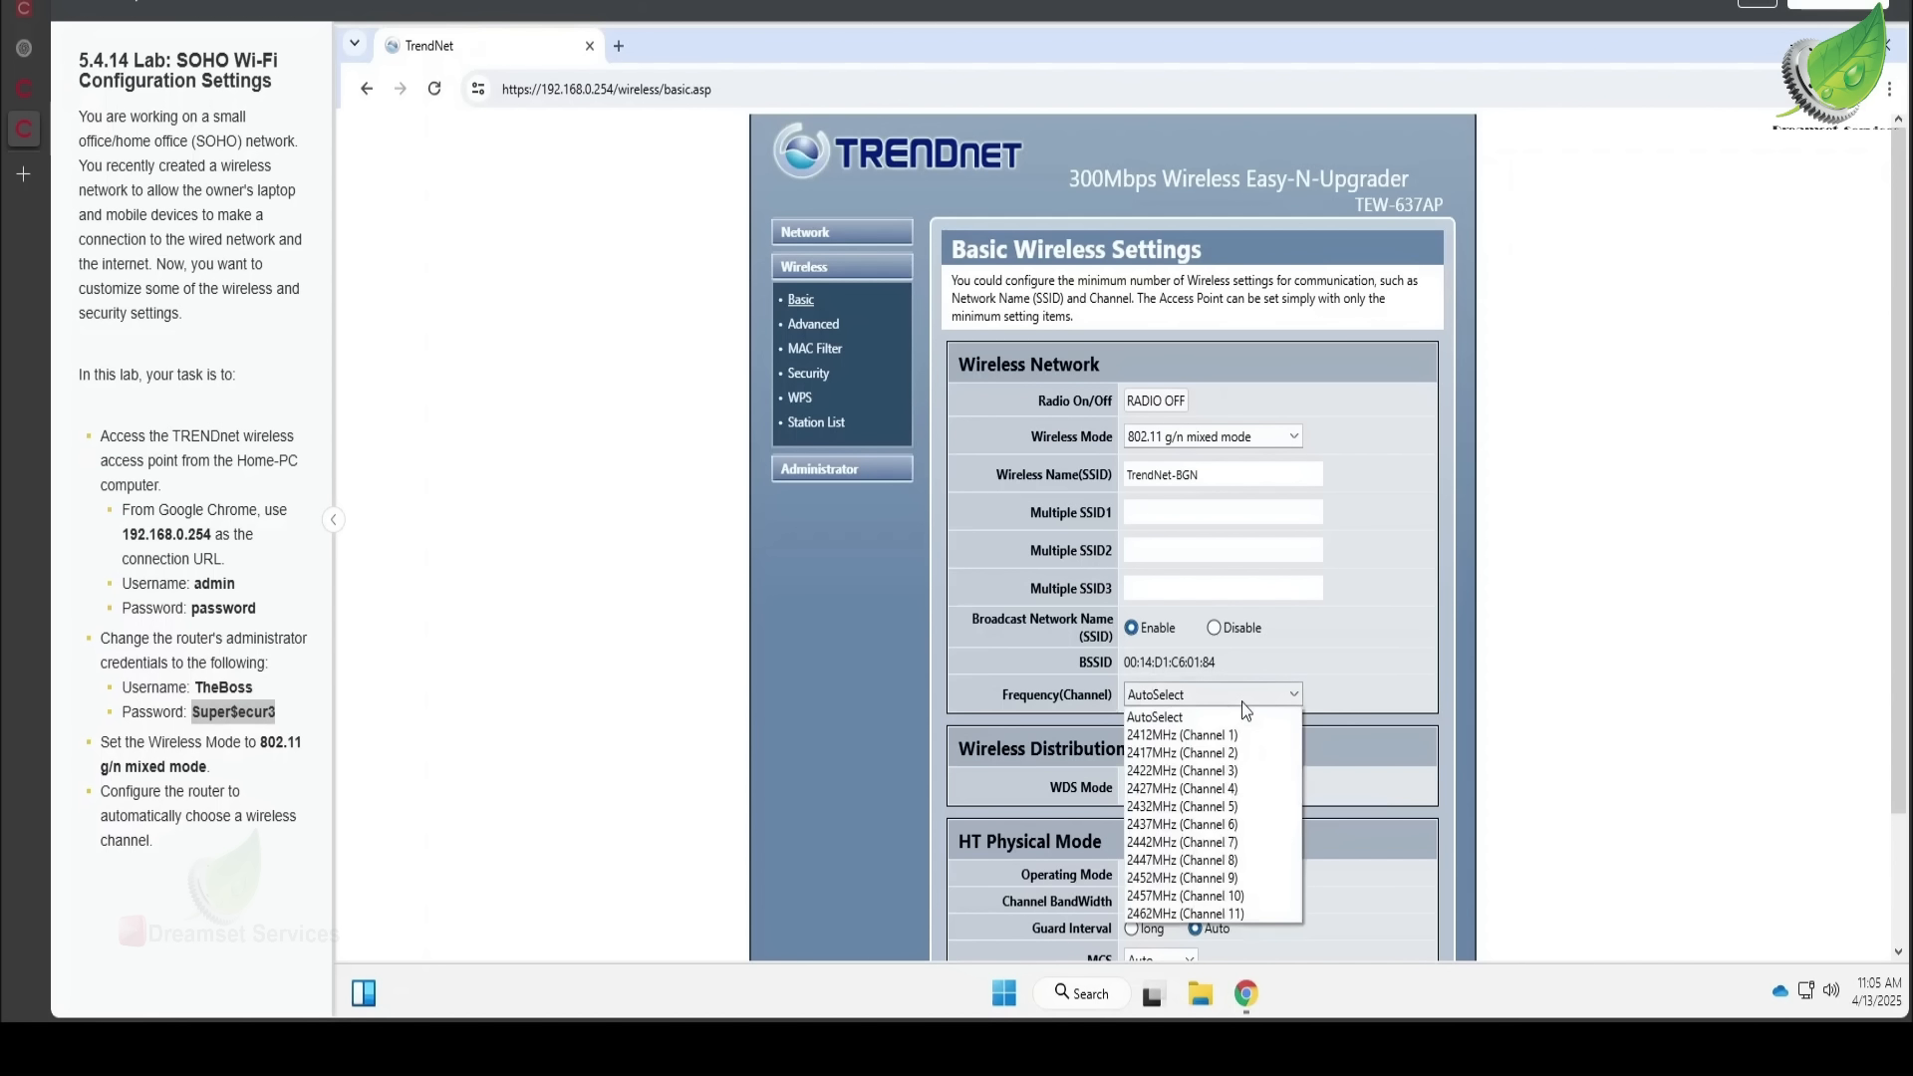
click(1242, 702)
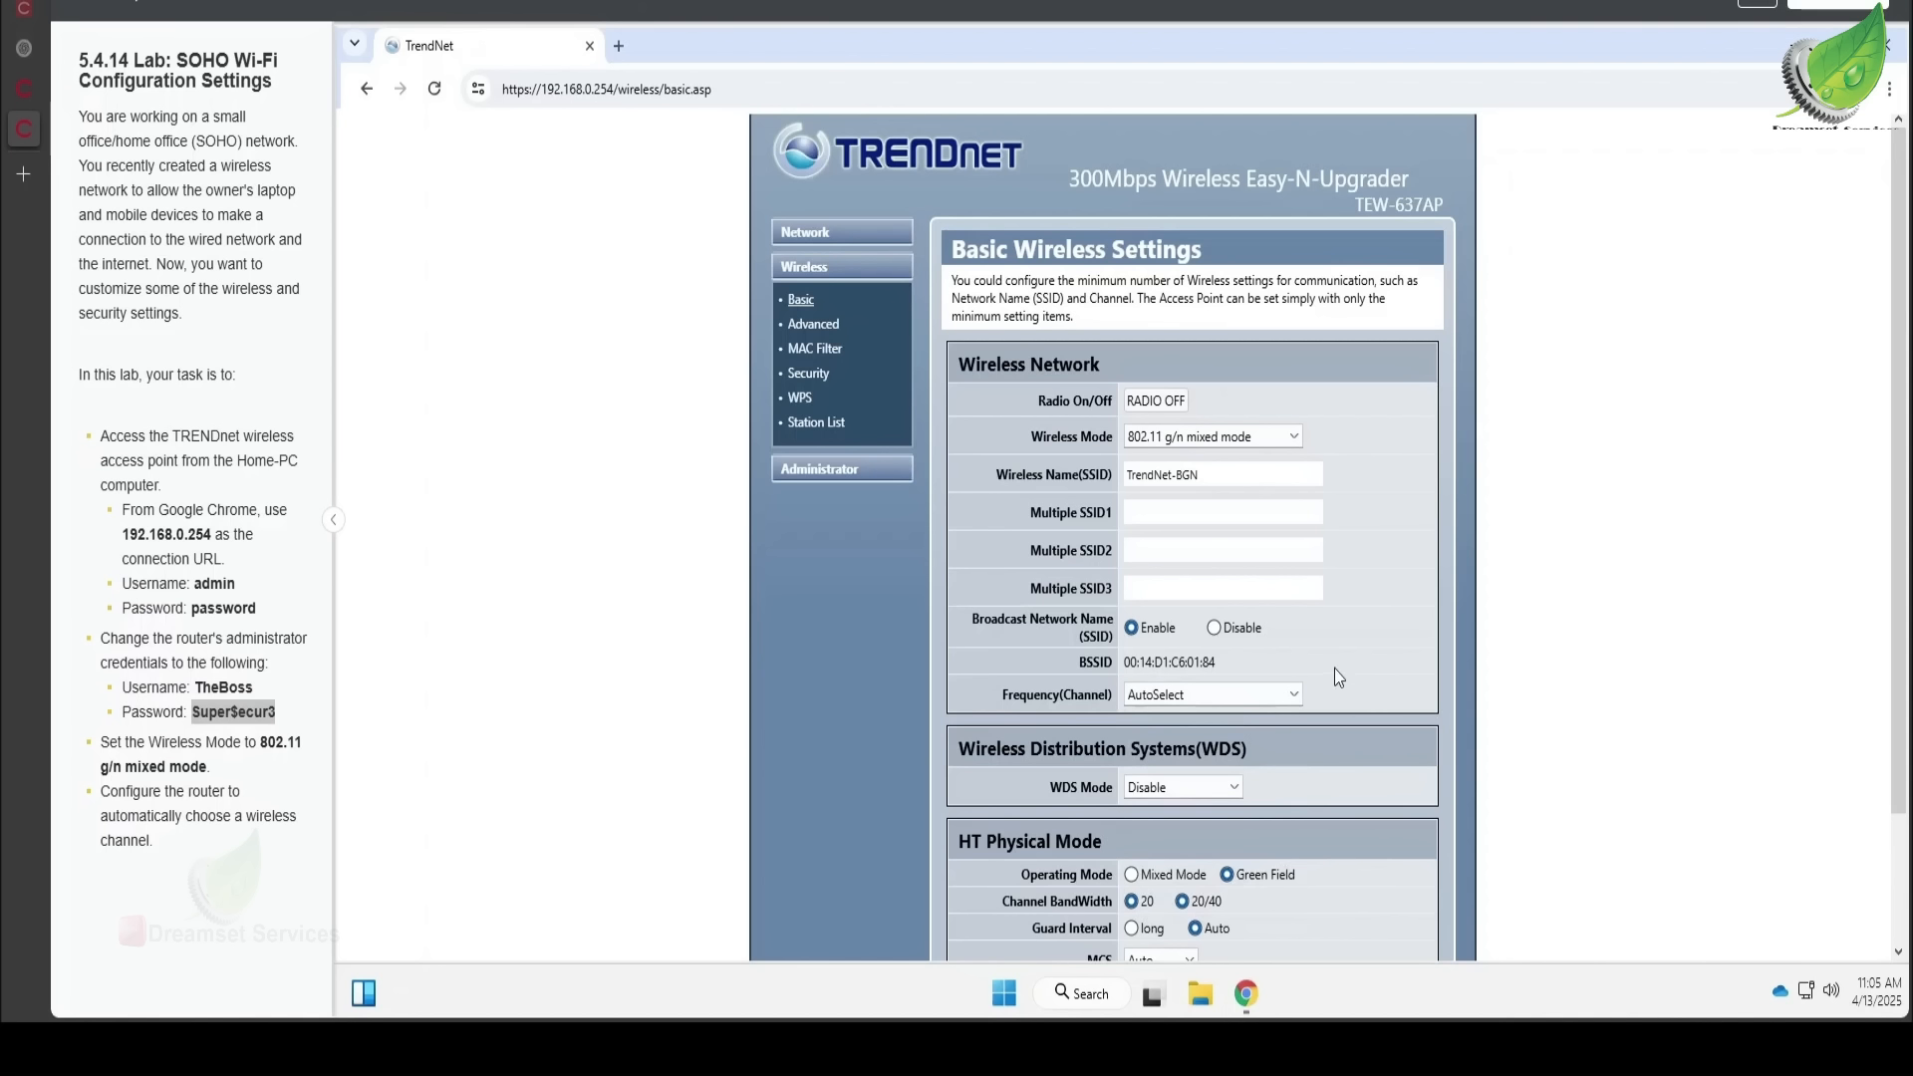
scroll(1339, 678, down, 2)
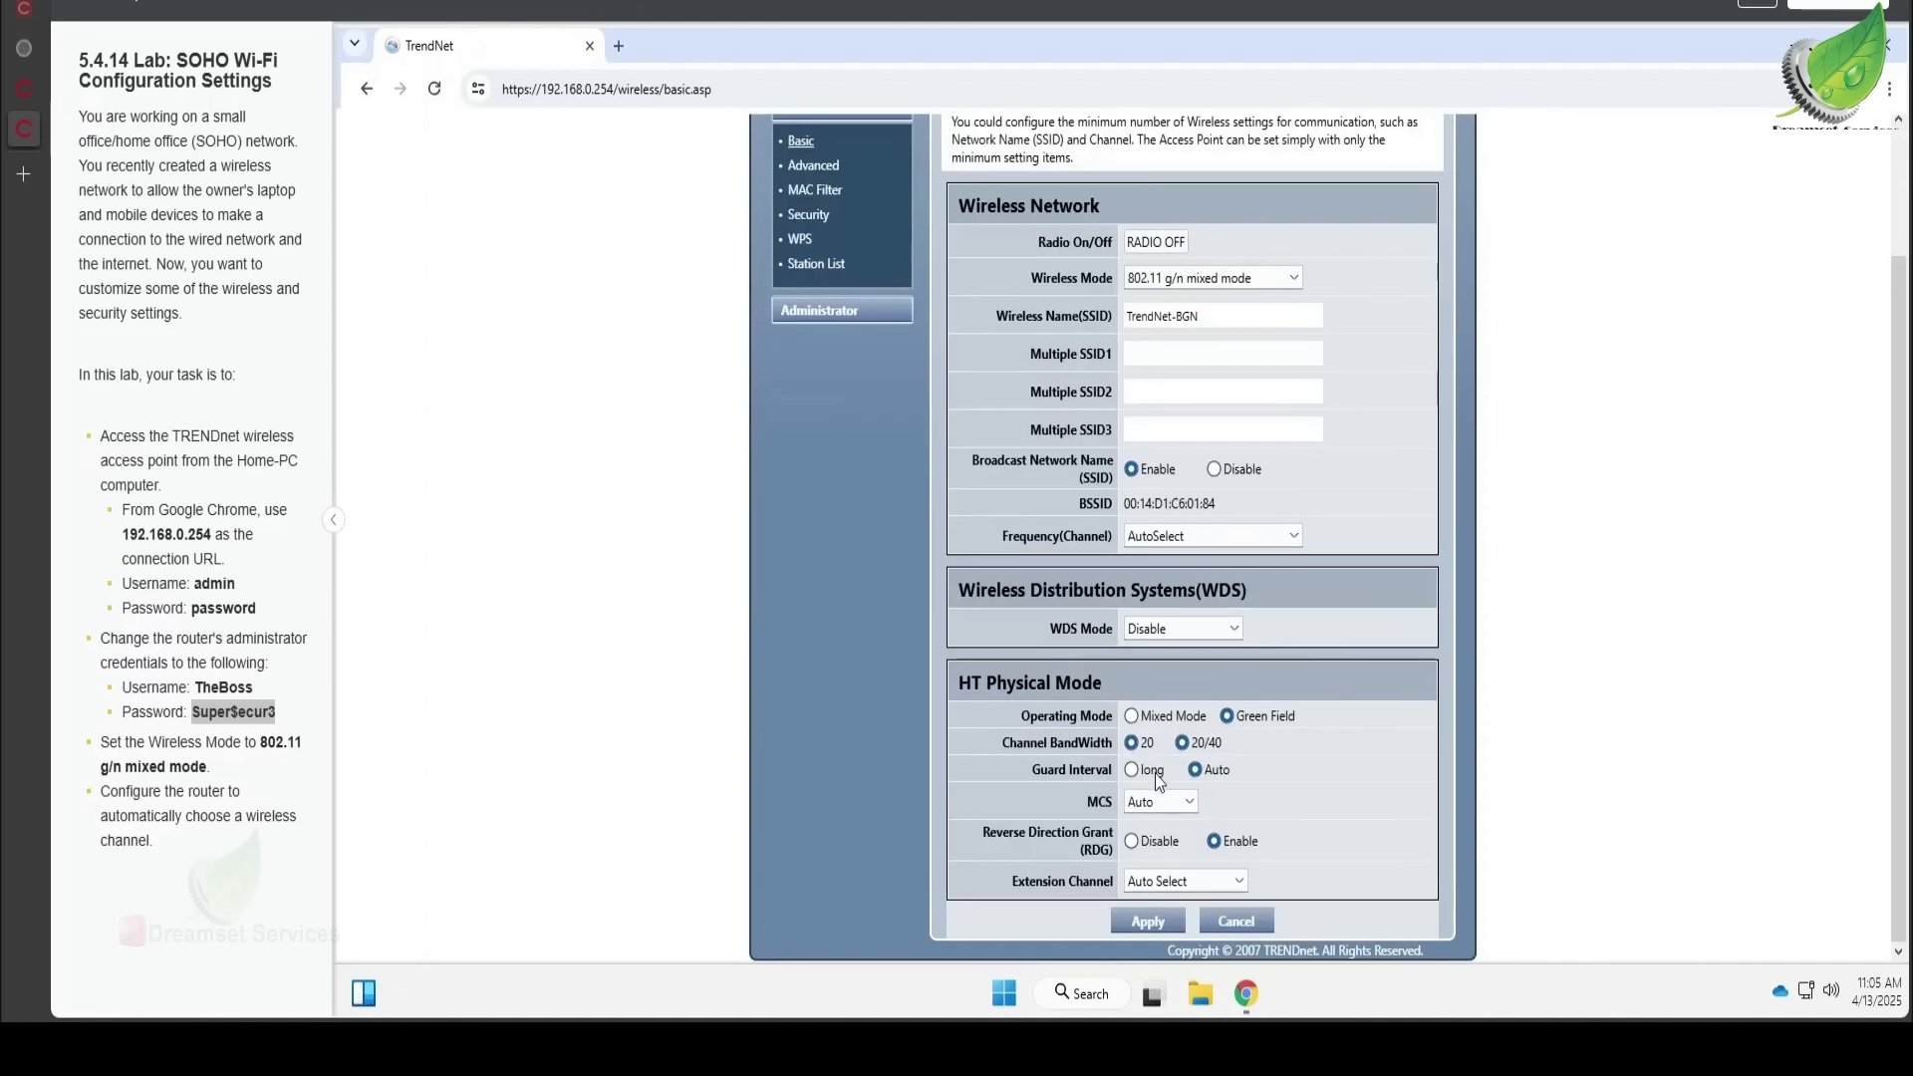
- Apply the wireless changes and log back in as TheBoss with the new password
click(1145, 922)
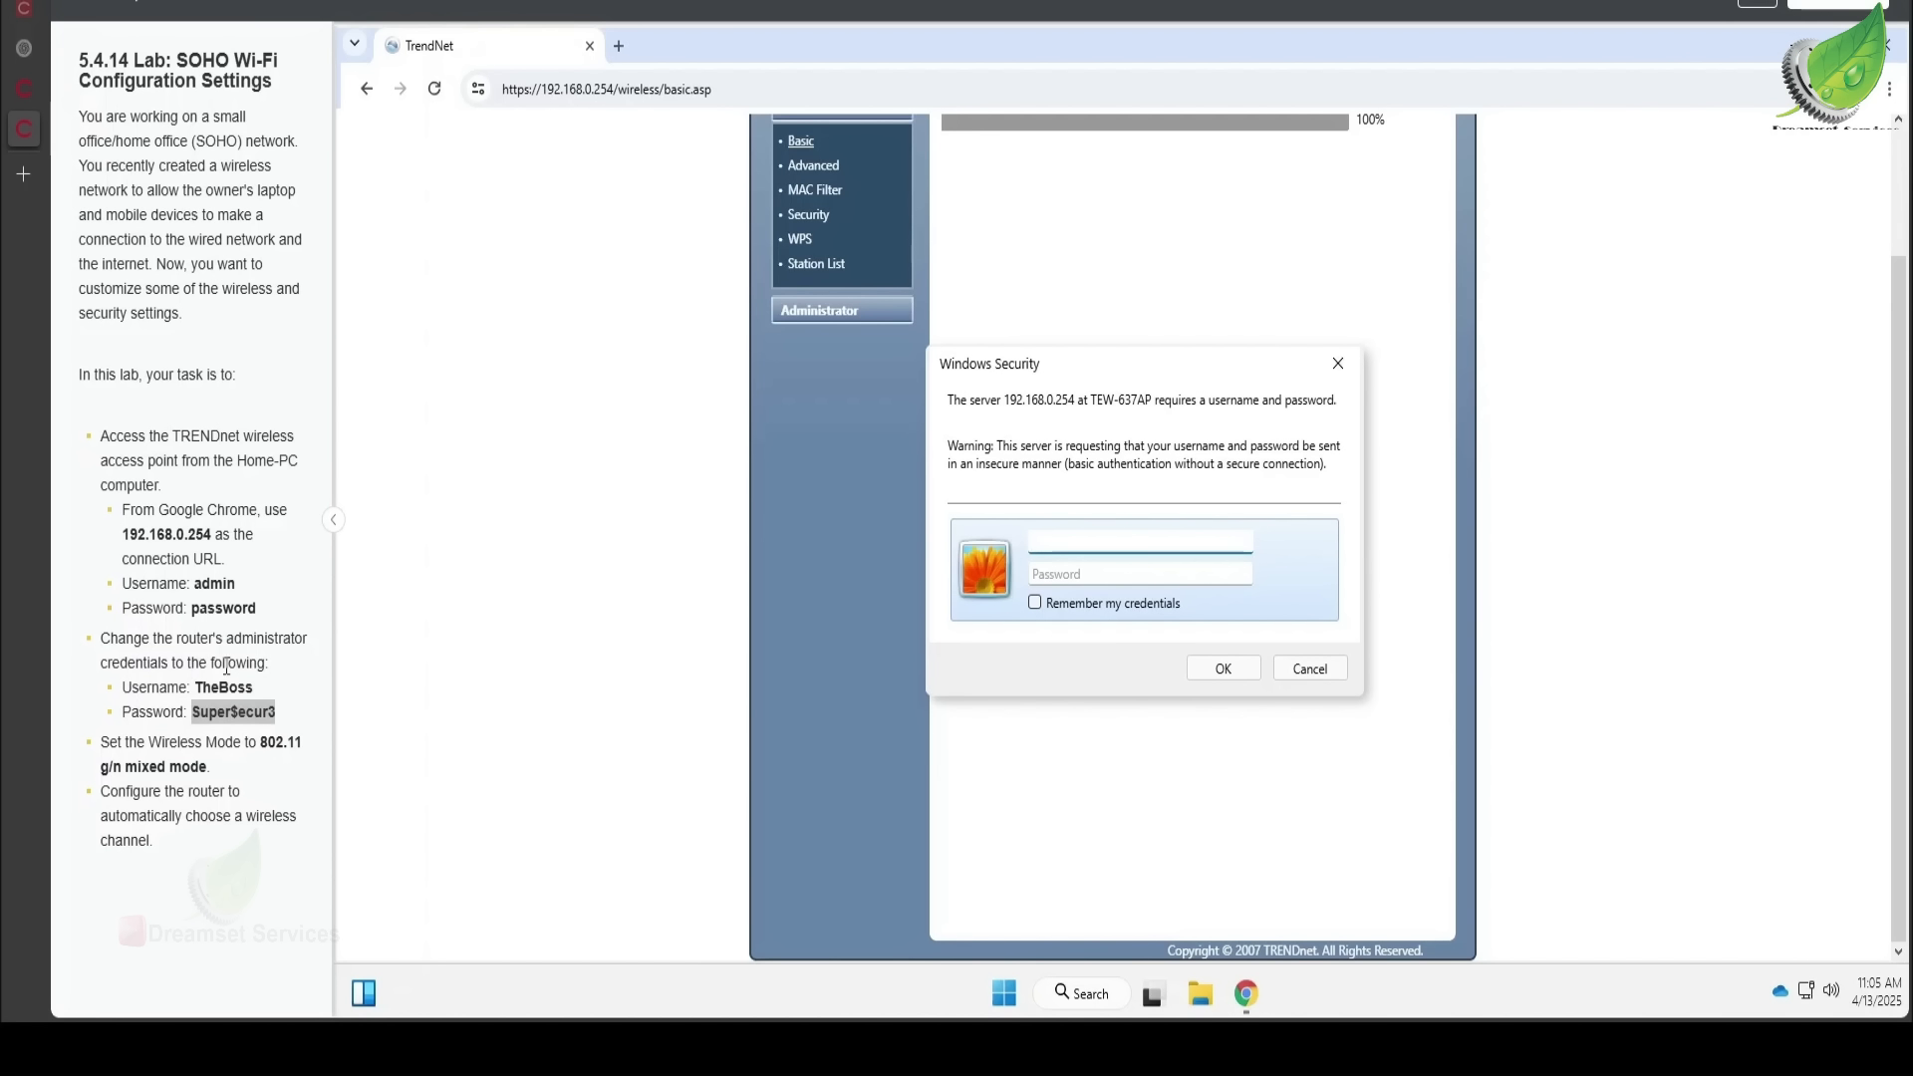
click(1100, 575)
key(ctrl+v)
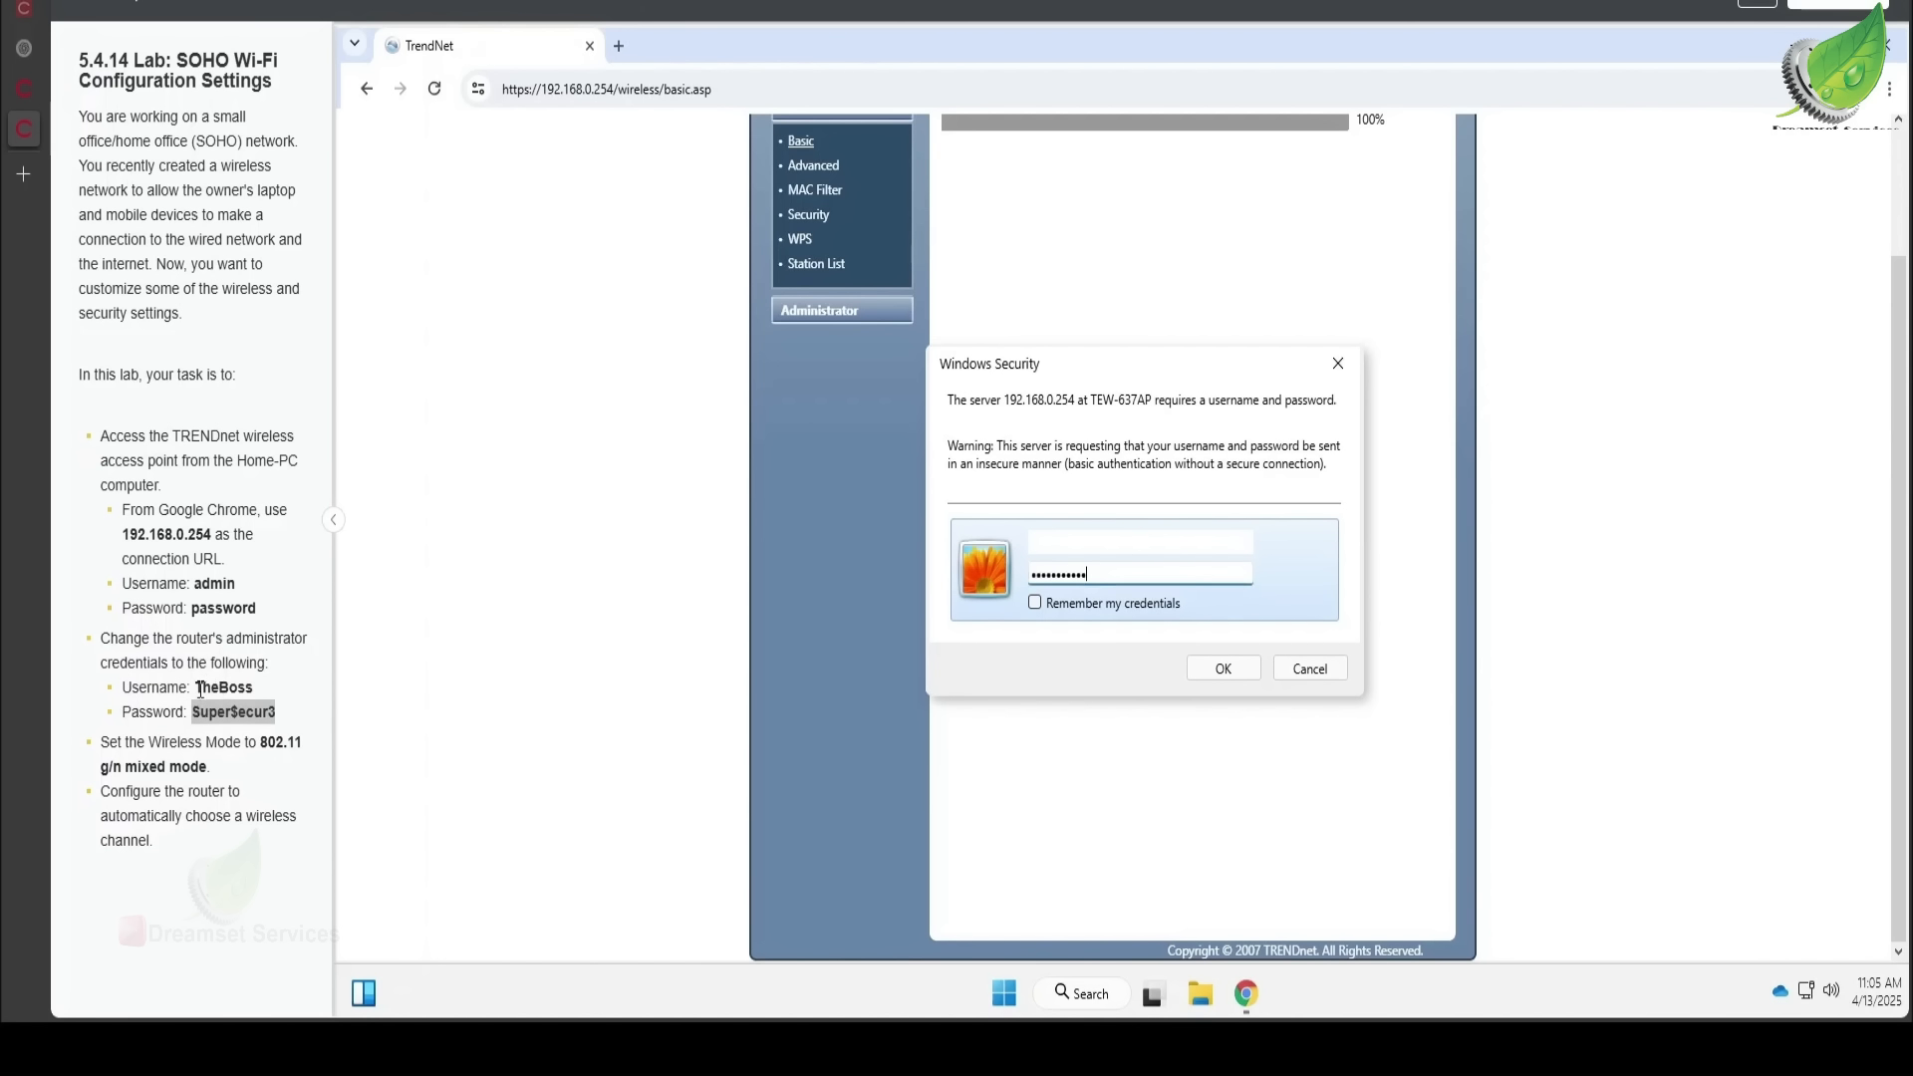
drag(197, 688, 254, 688)
key(ctrl+c)
click(1075, 546)
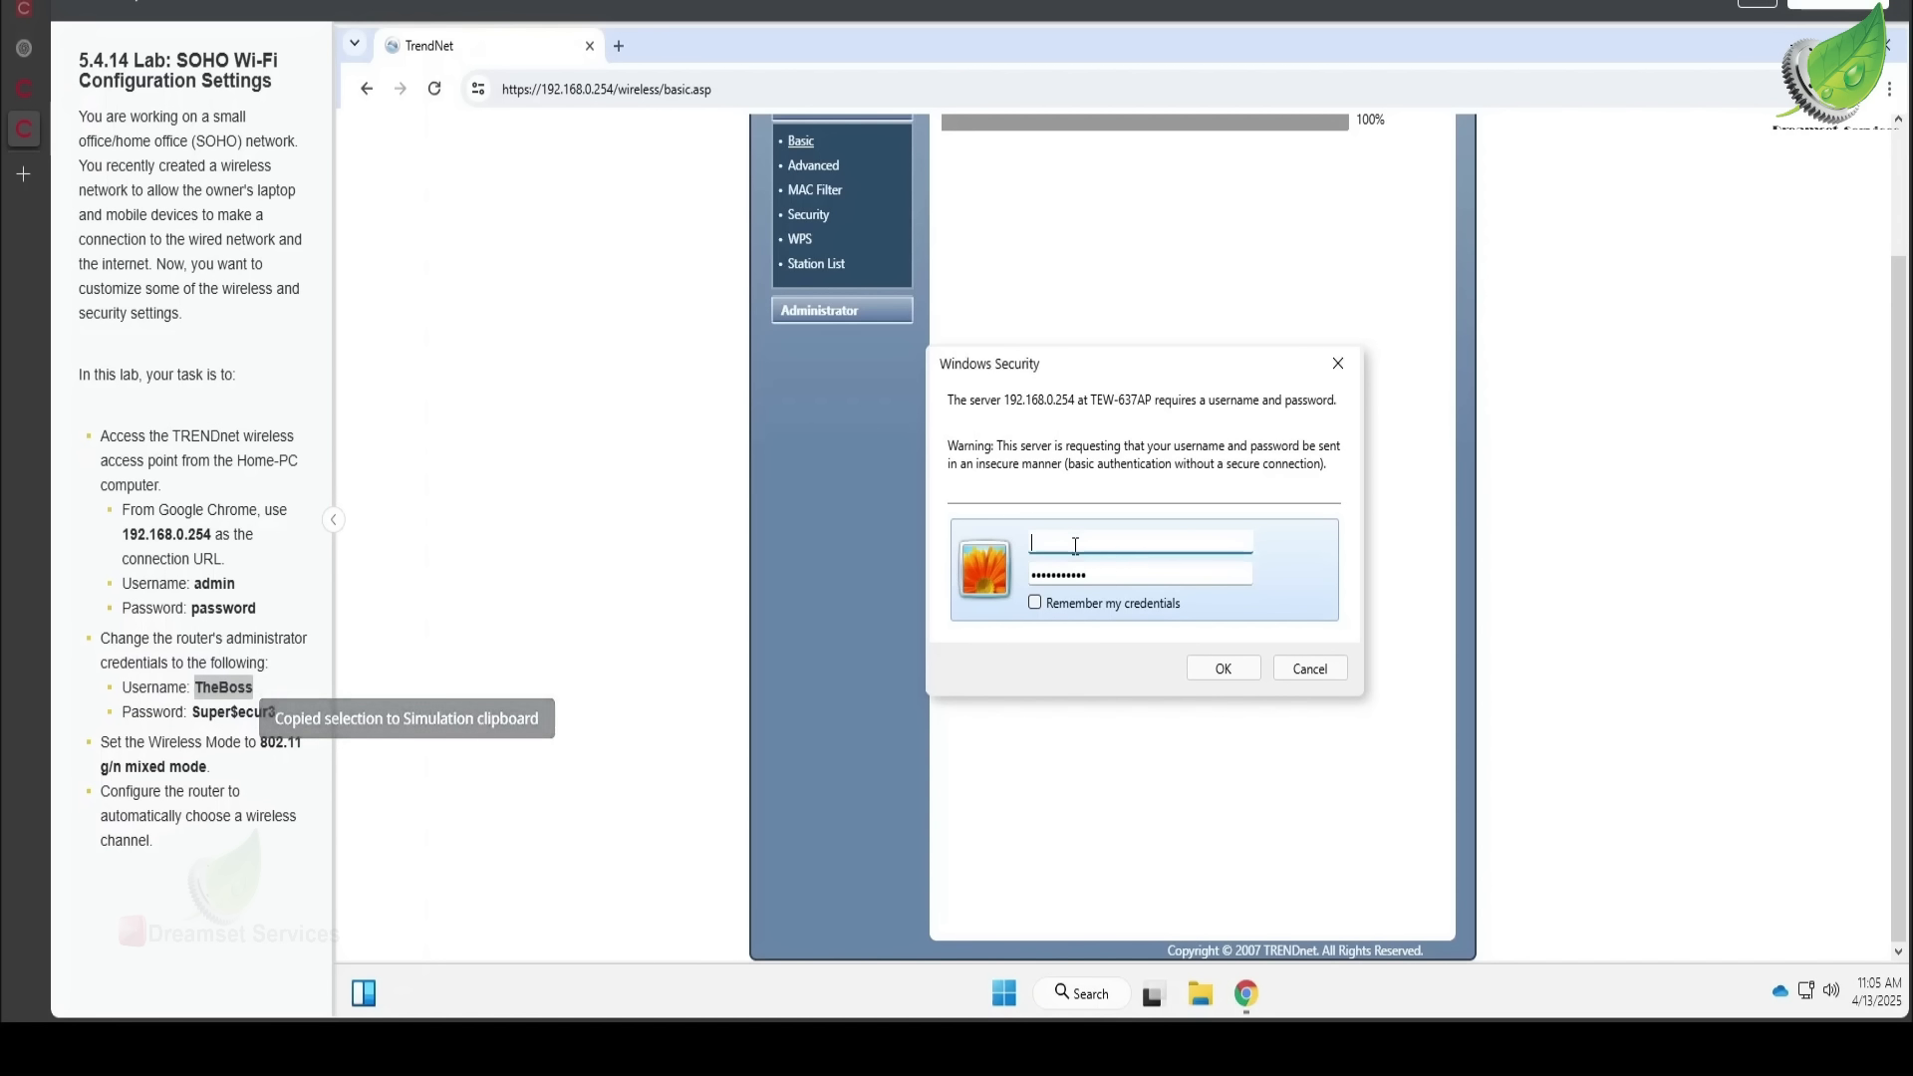
key(ctrl+v)
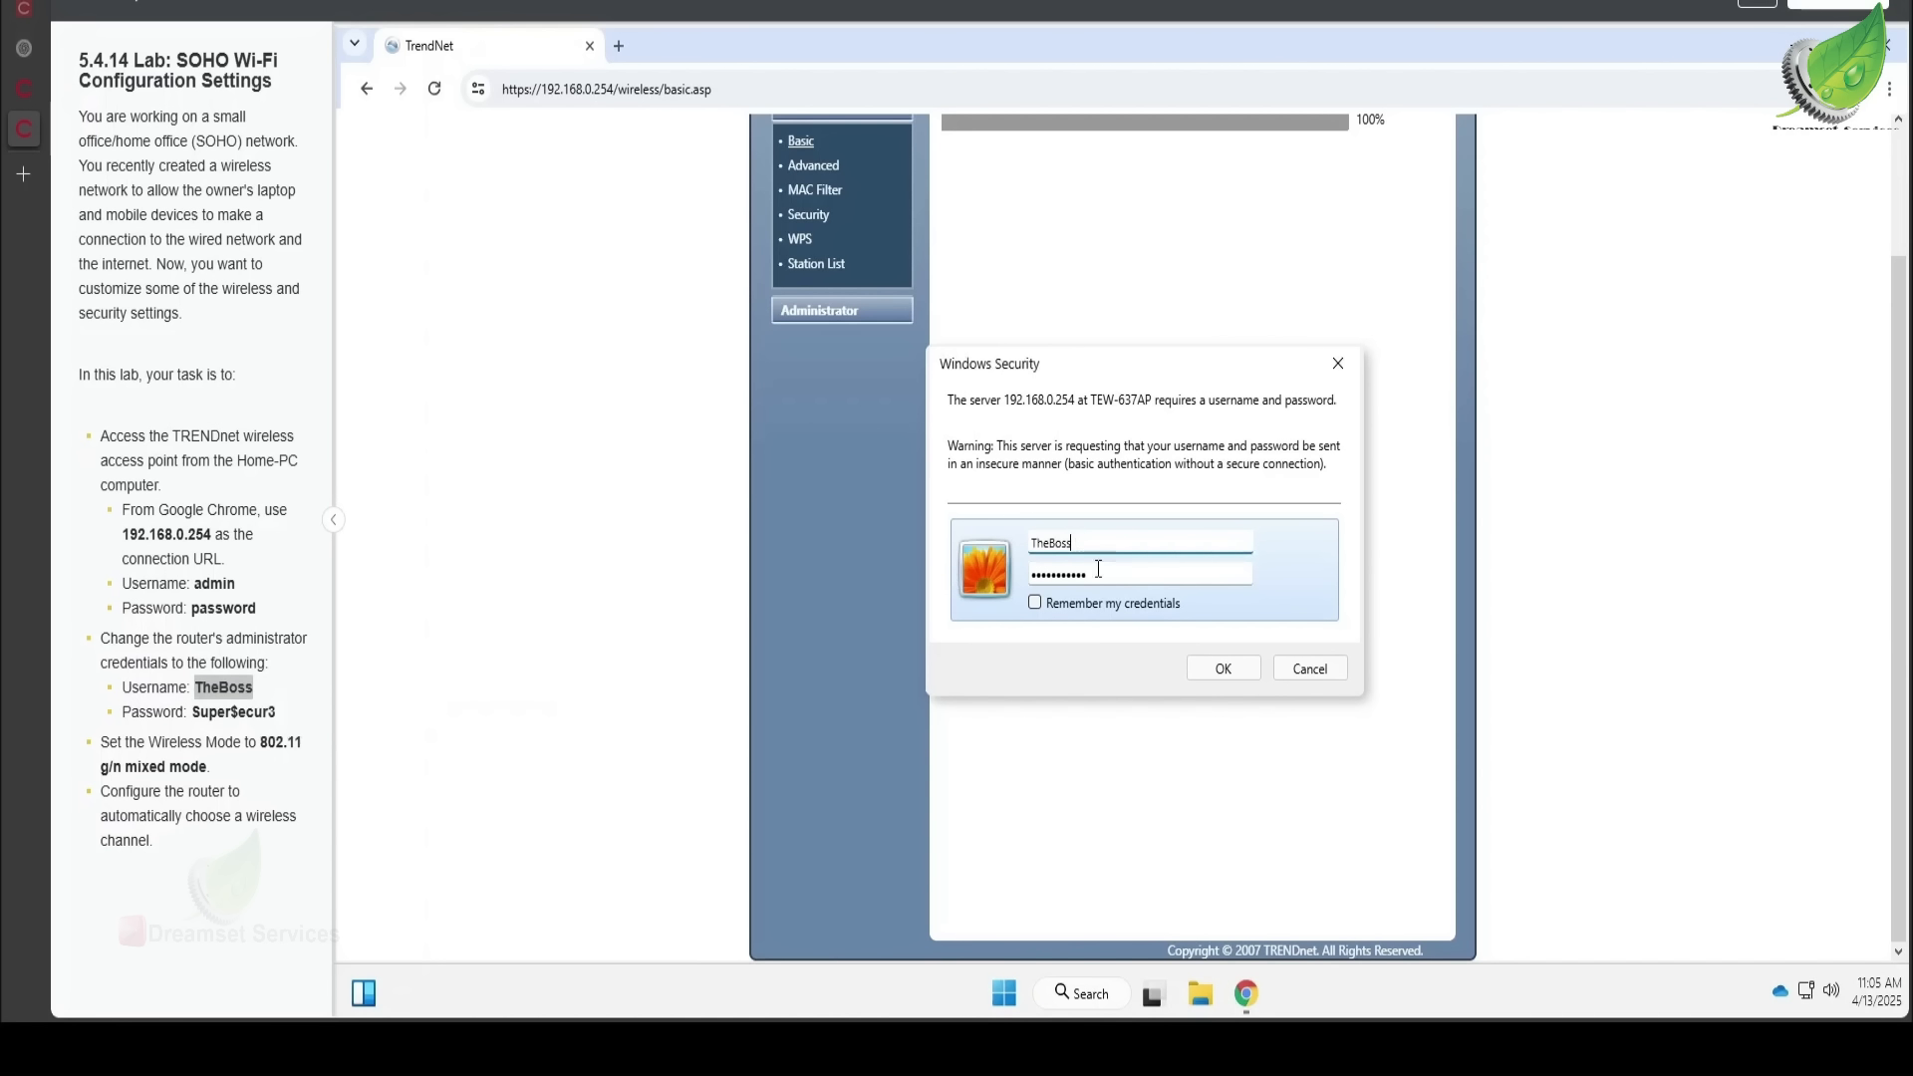
click(1240, 672)
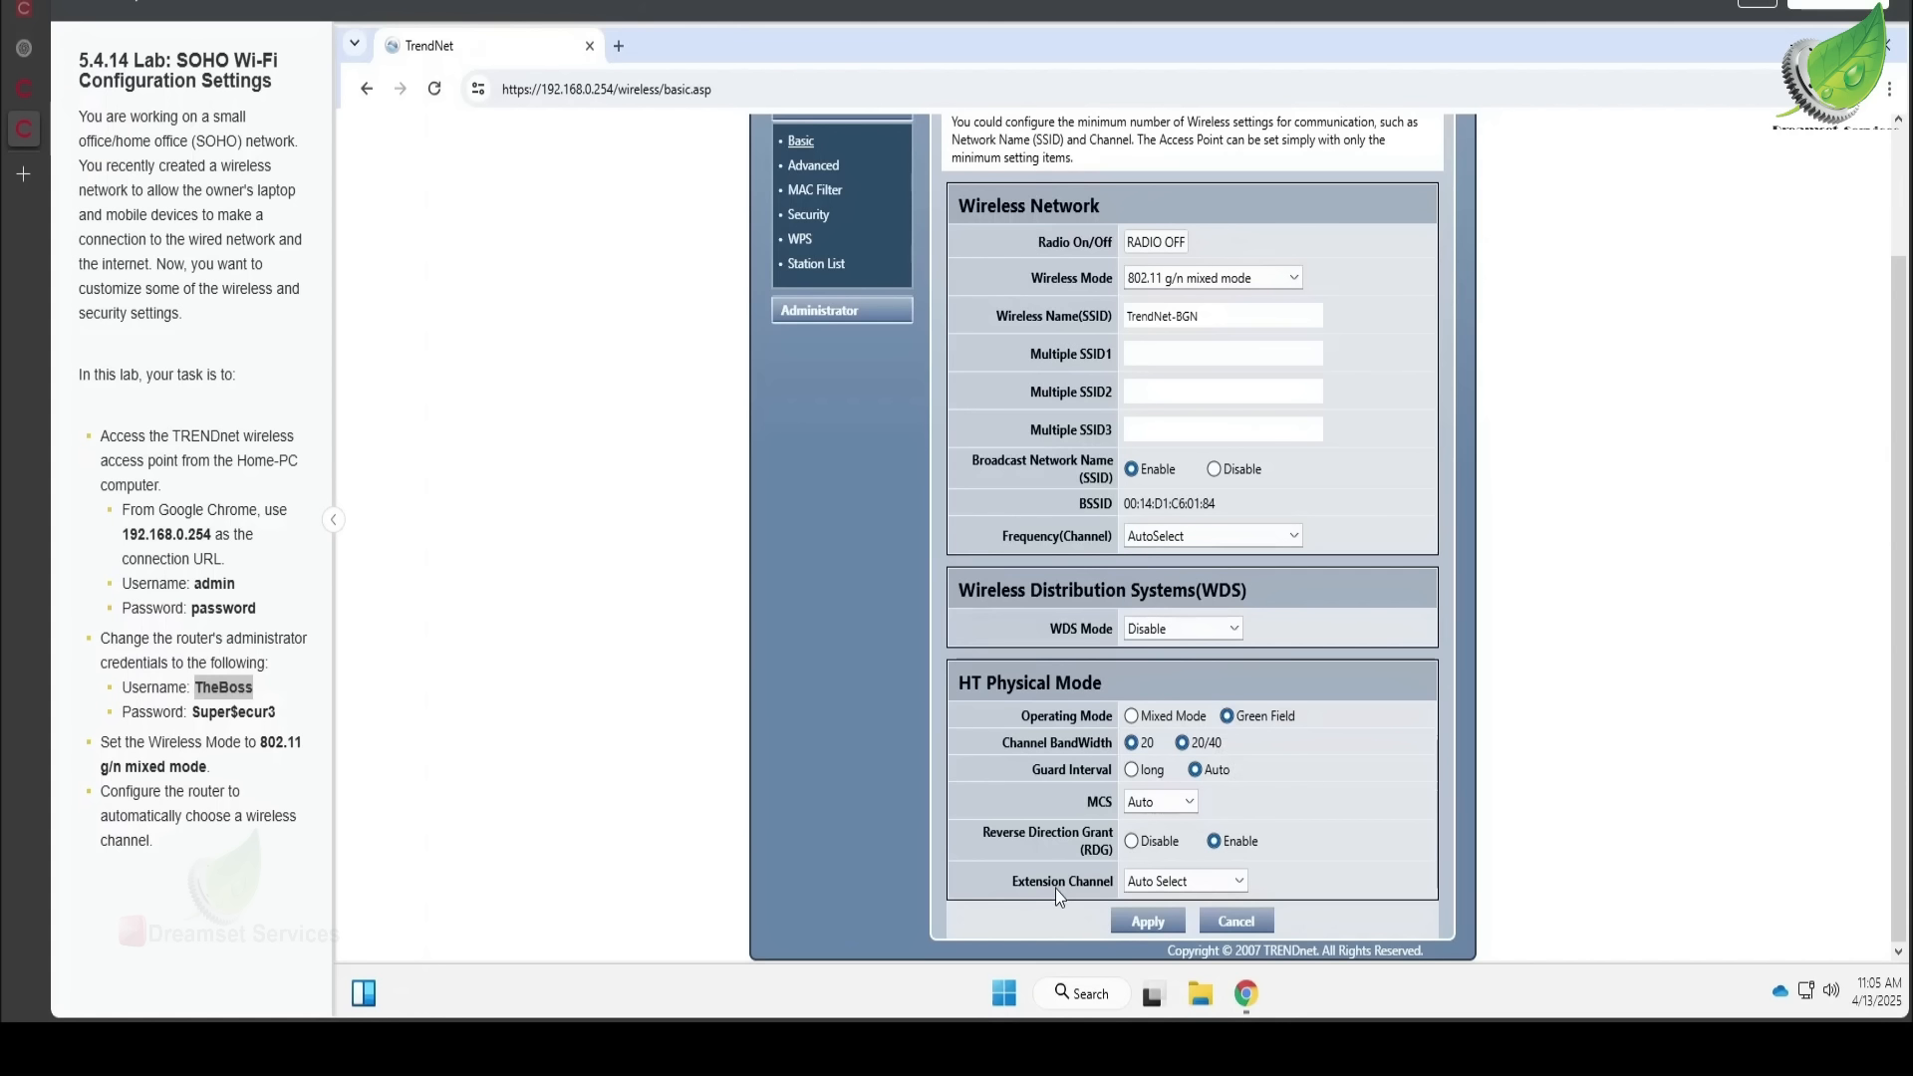
- Submit the lab for scoring and confirm, reaching a 100% score
scroll(1222, 690, up, 2)
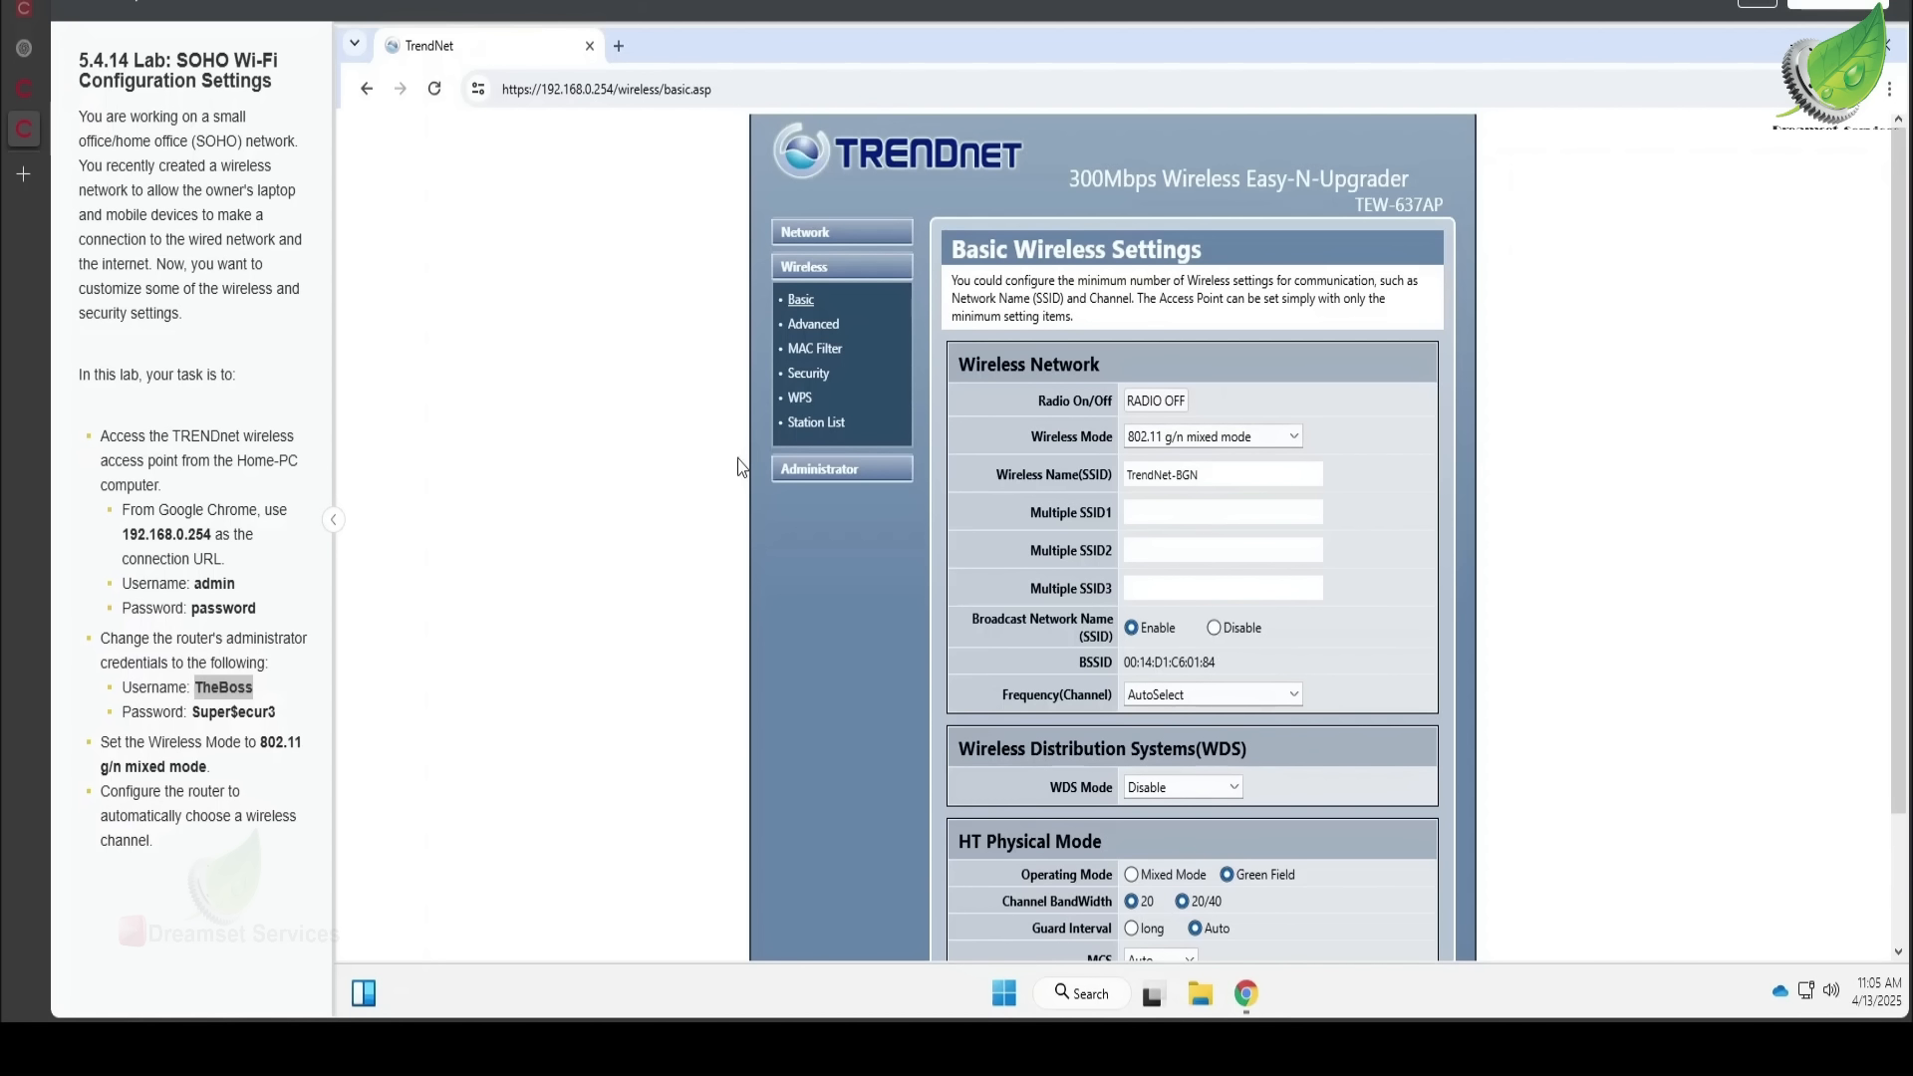
click(1846, 6)
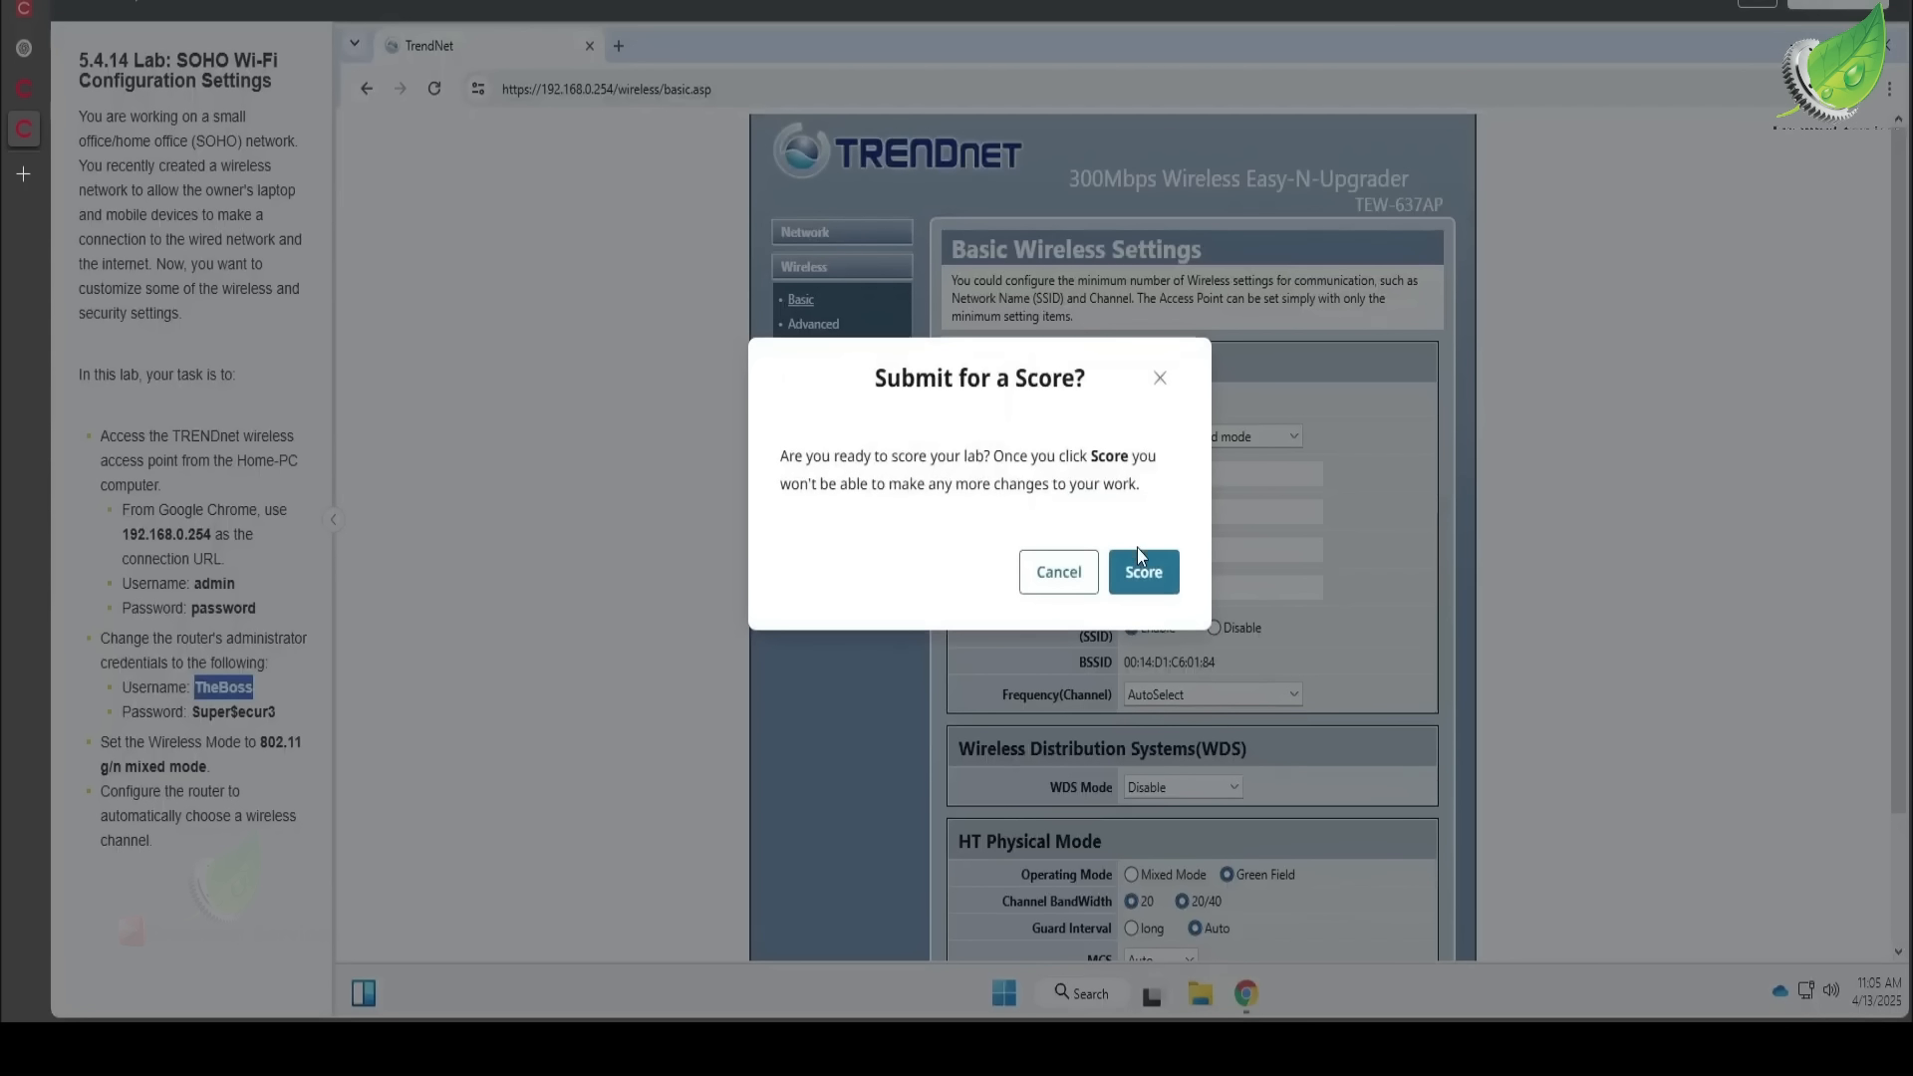
click(1156, 574)
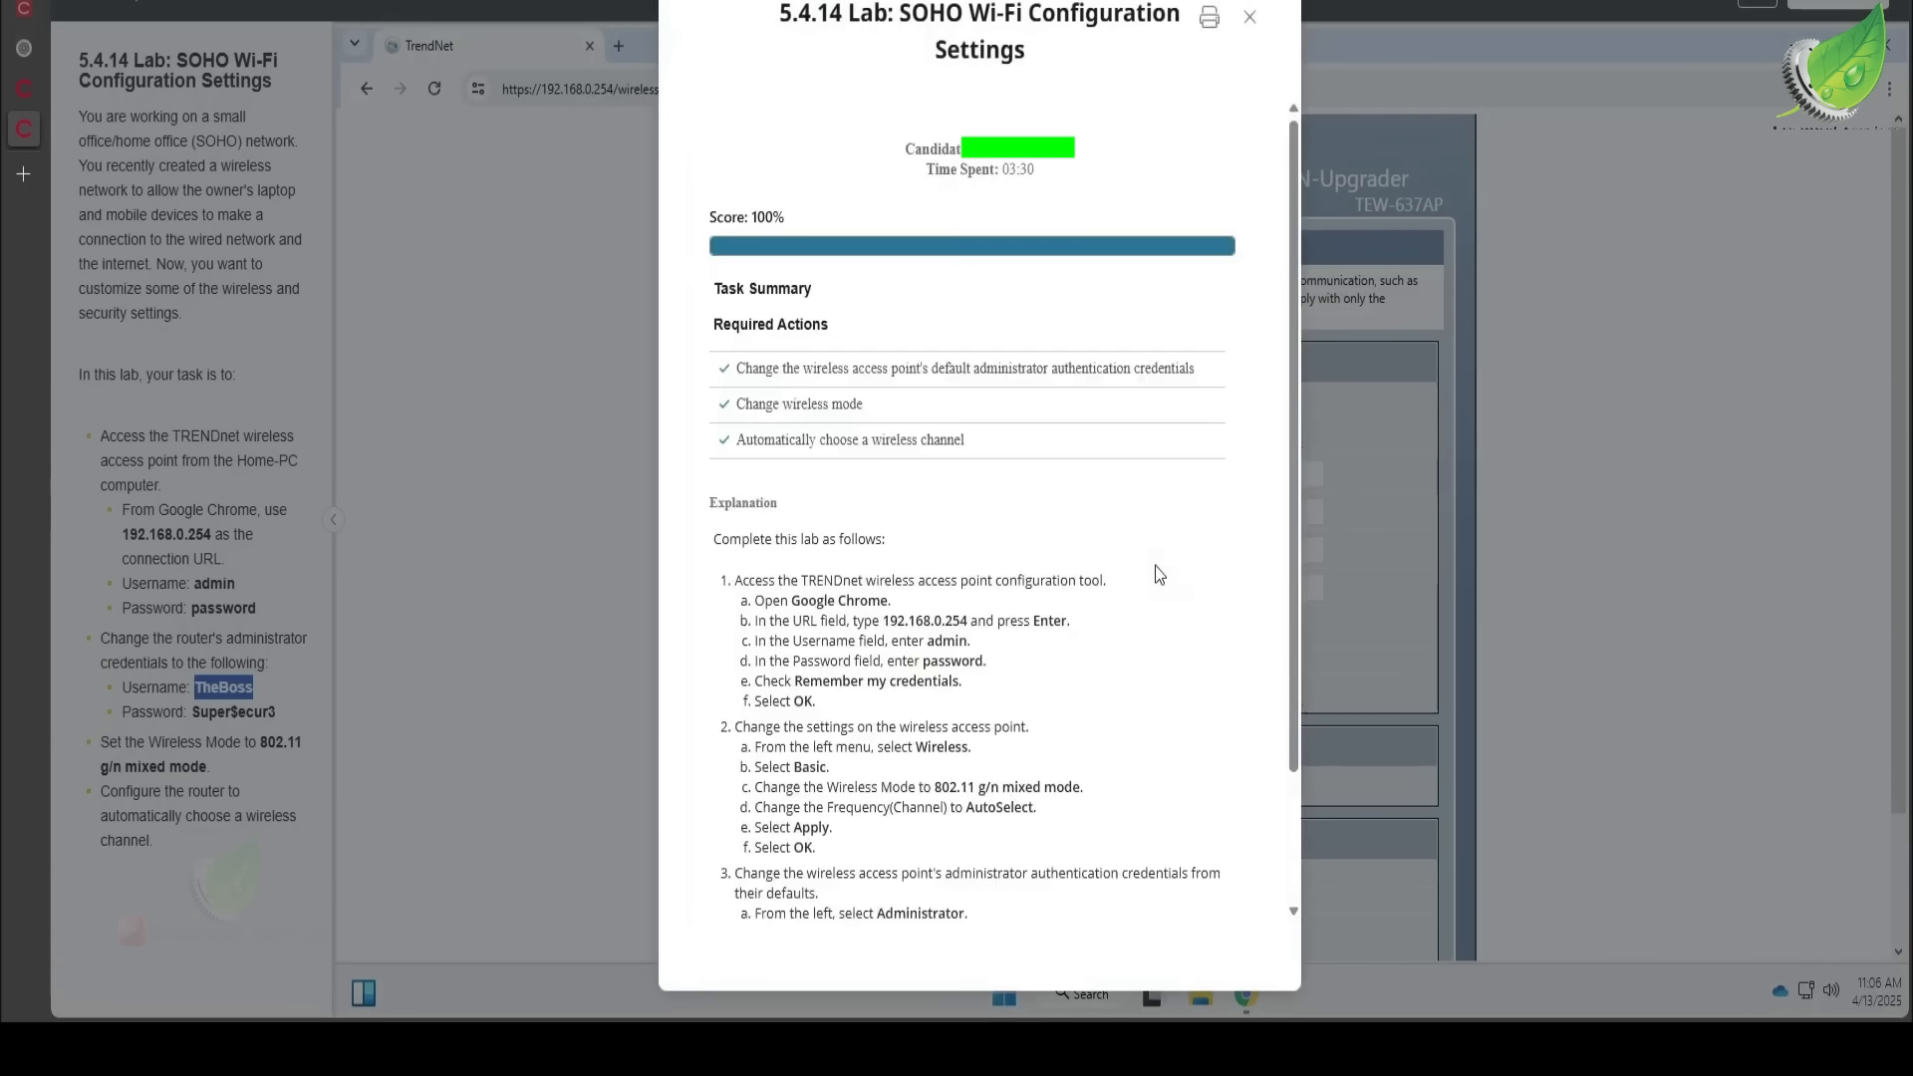